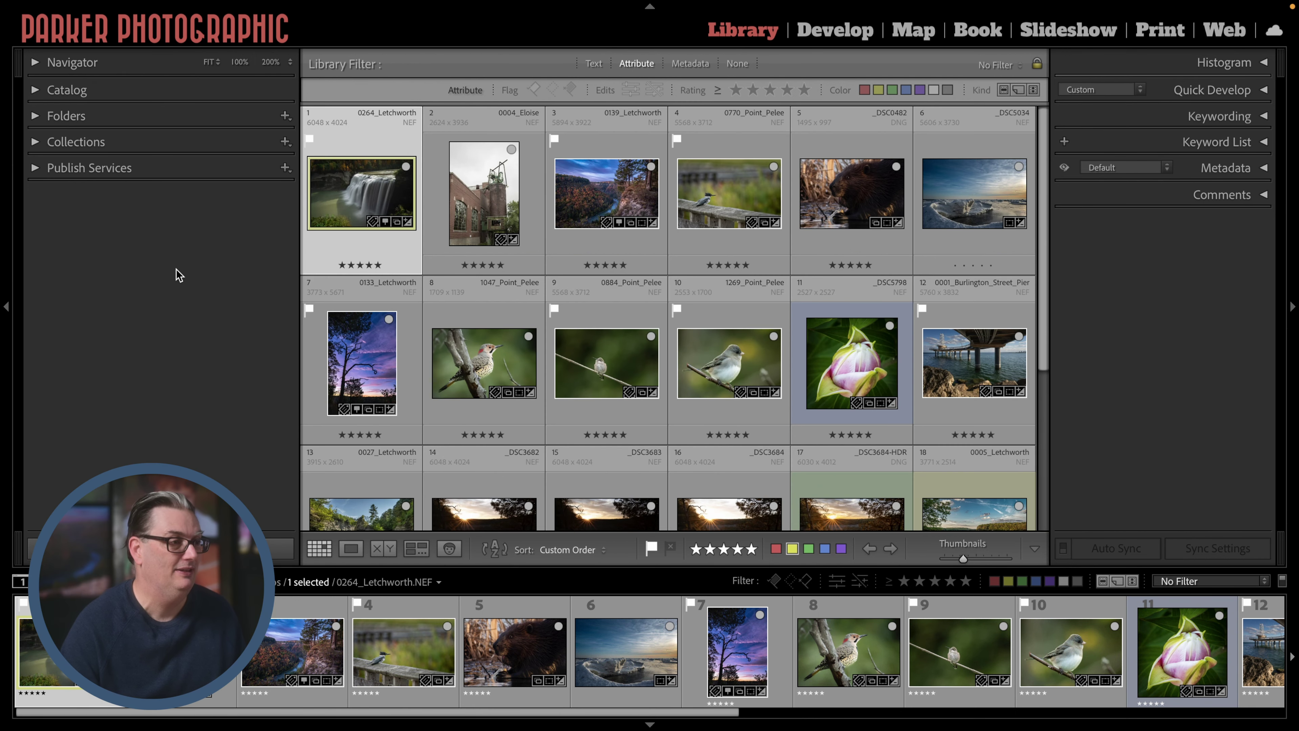
Open the selected waterfall photo for developing and browse the presets in the Parker Photographic - Retro Collection.
left_click(835, 31)
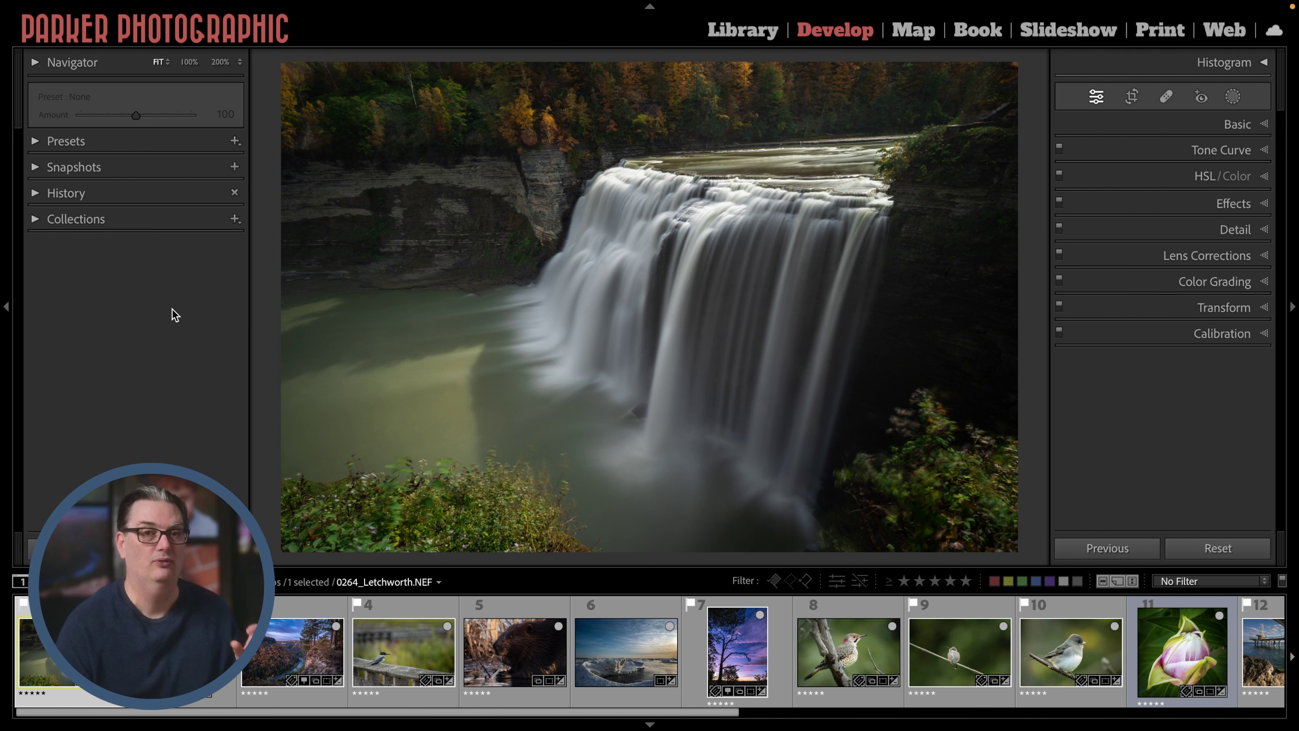
left_click(139, 144)
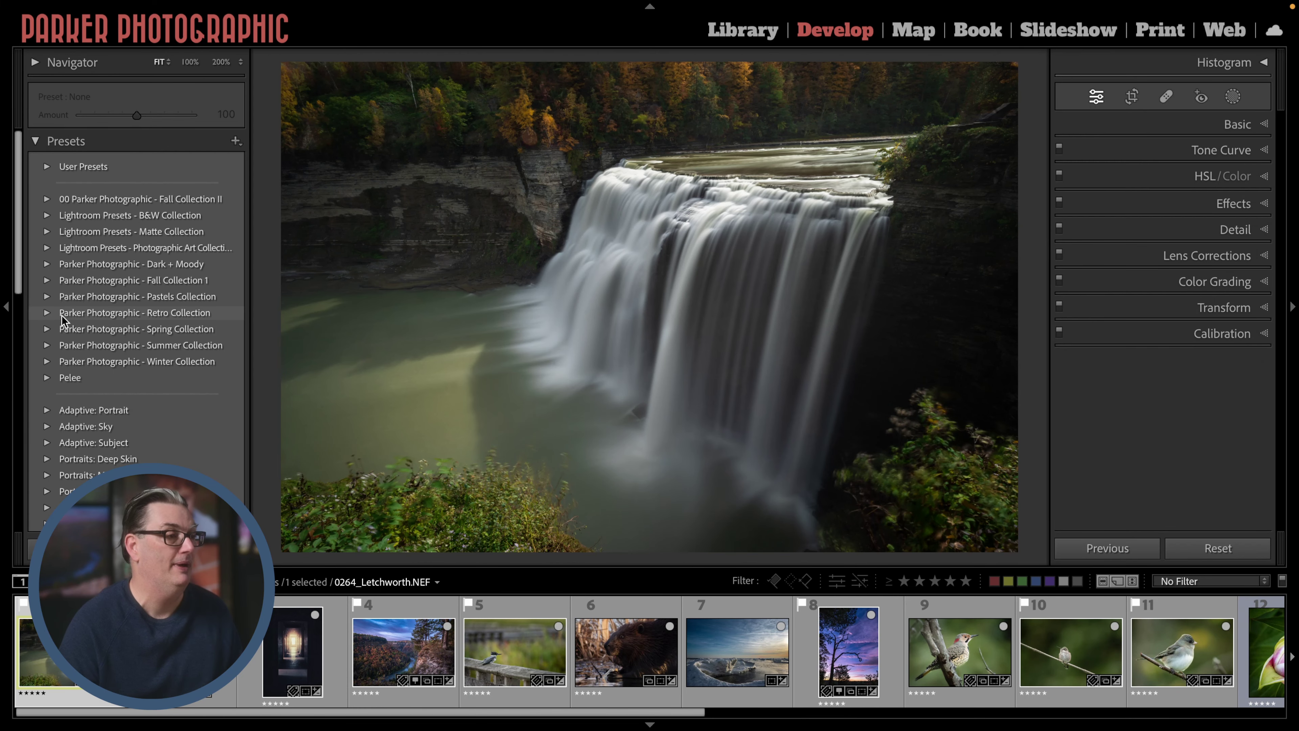
left_click(47, 313)
scroll(112, 373, "down", 4)
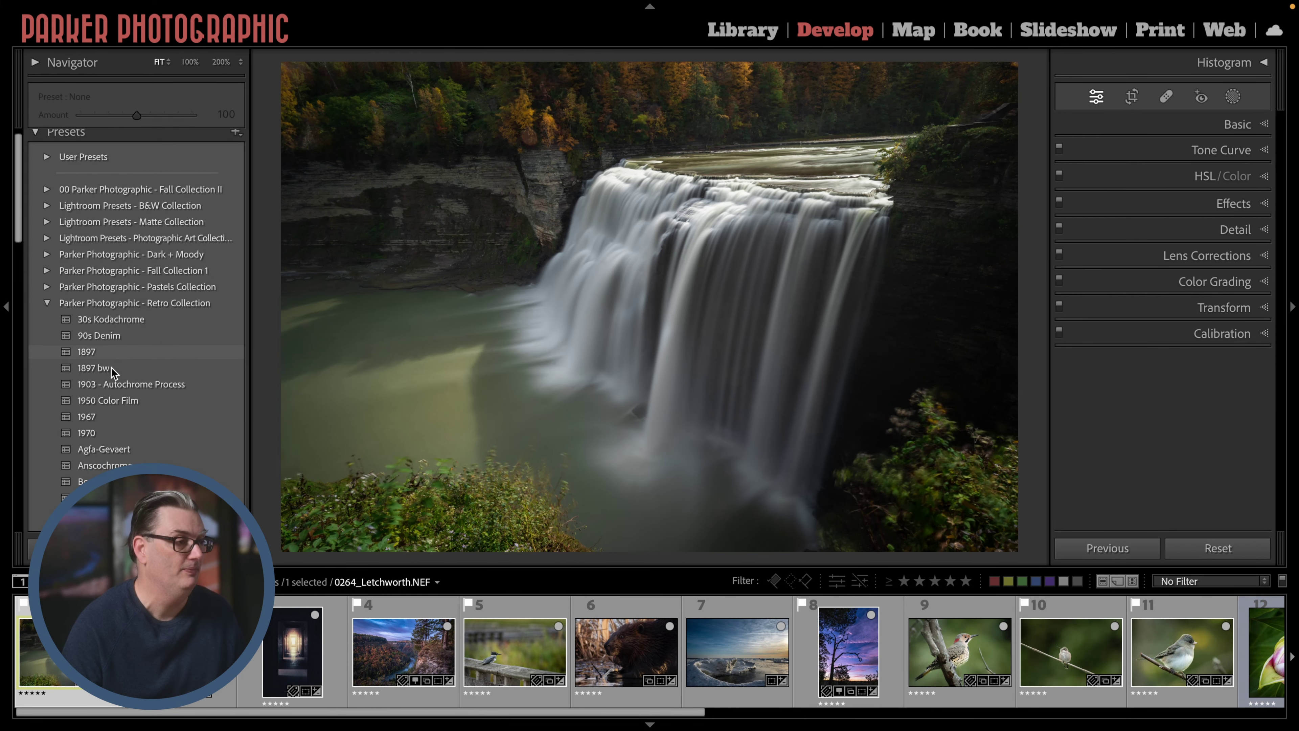
scroll(111, 373, "down", 2)
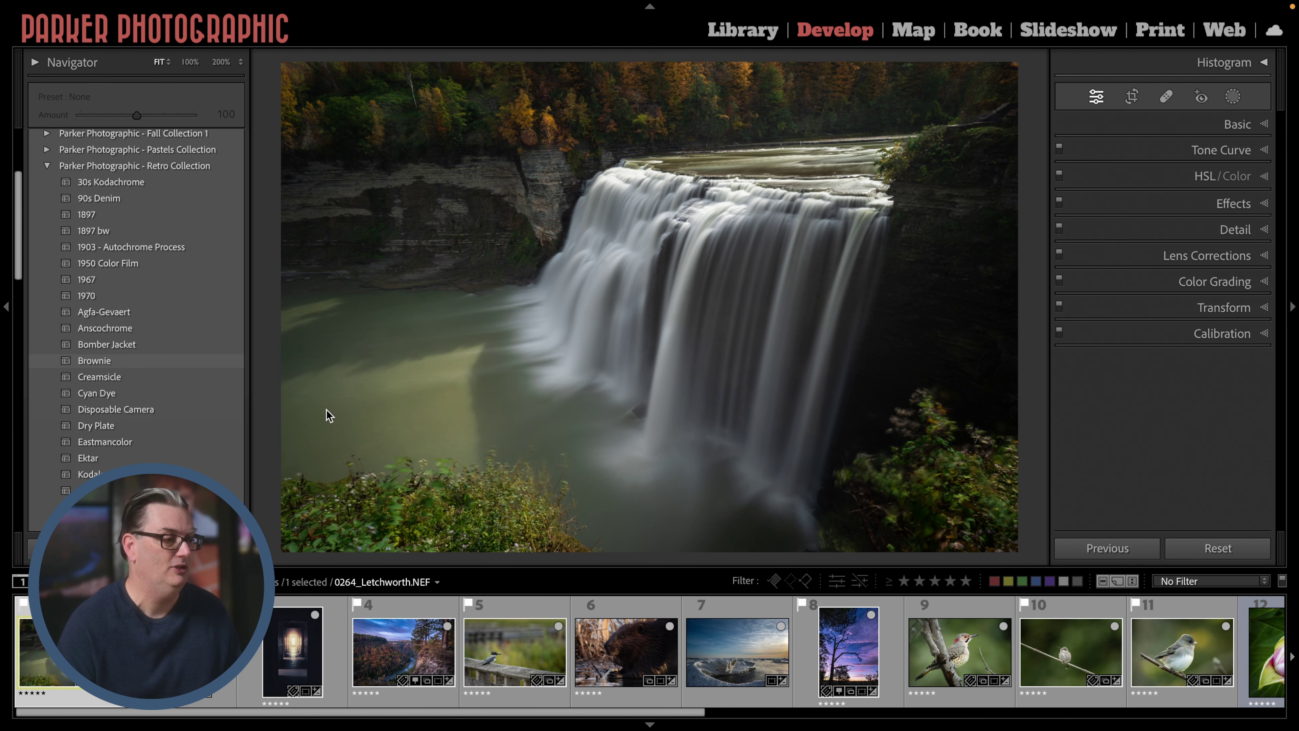
Open the hallway photo 0009_Eloise.NEF and compare its before and after versions side by side.
left_click(323, 652)
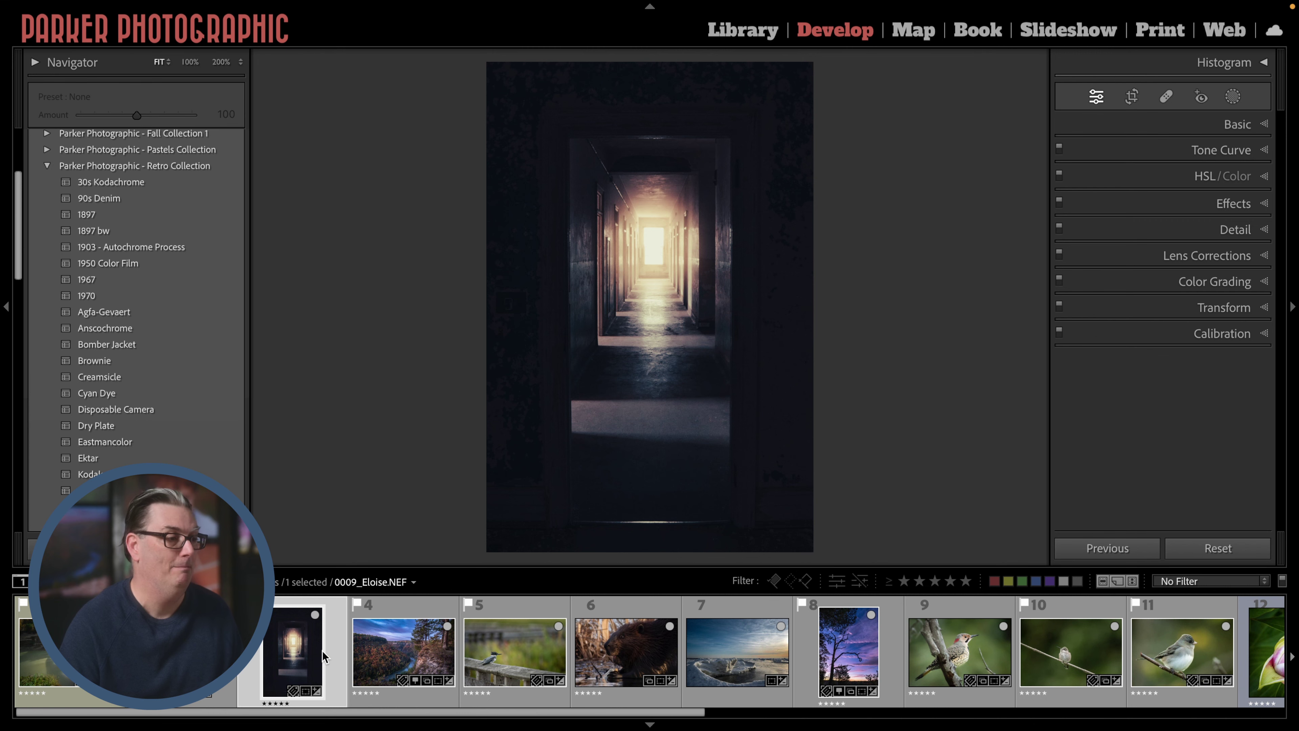
key("y")
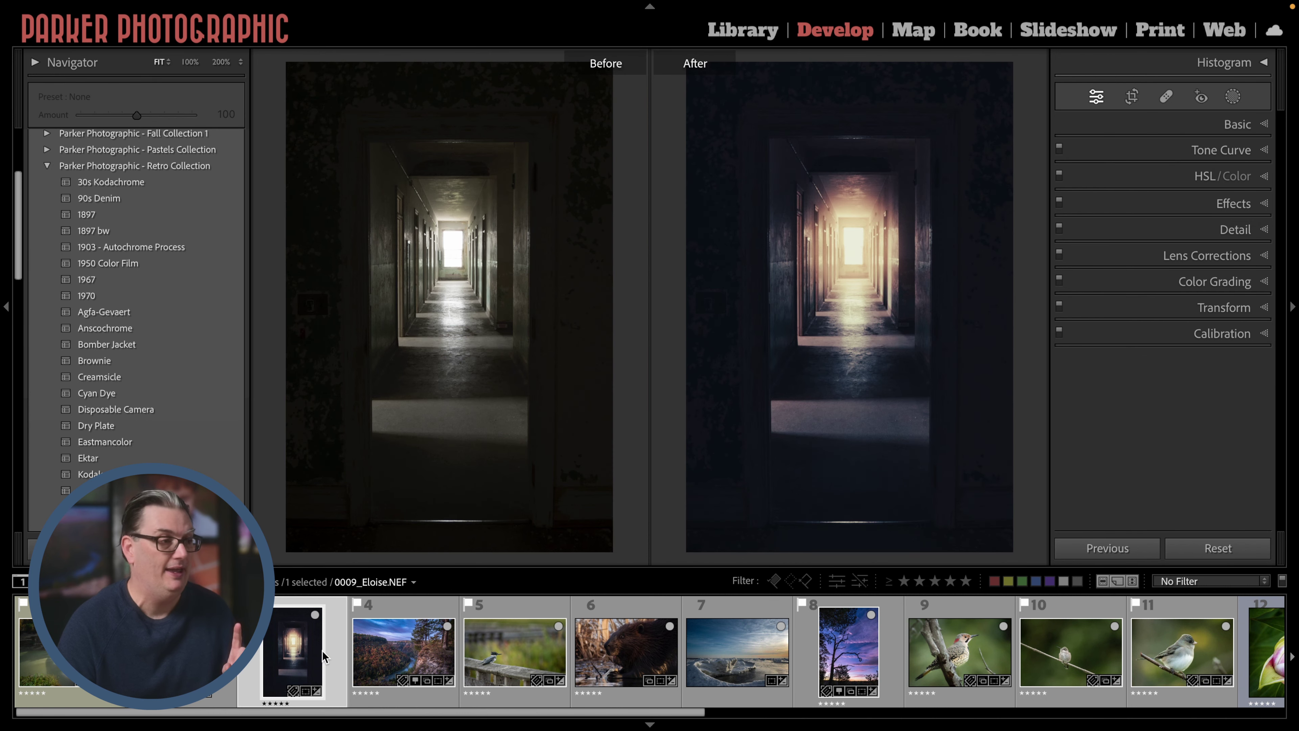
key("y")
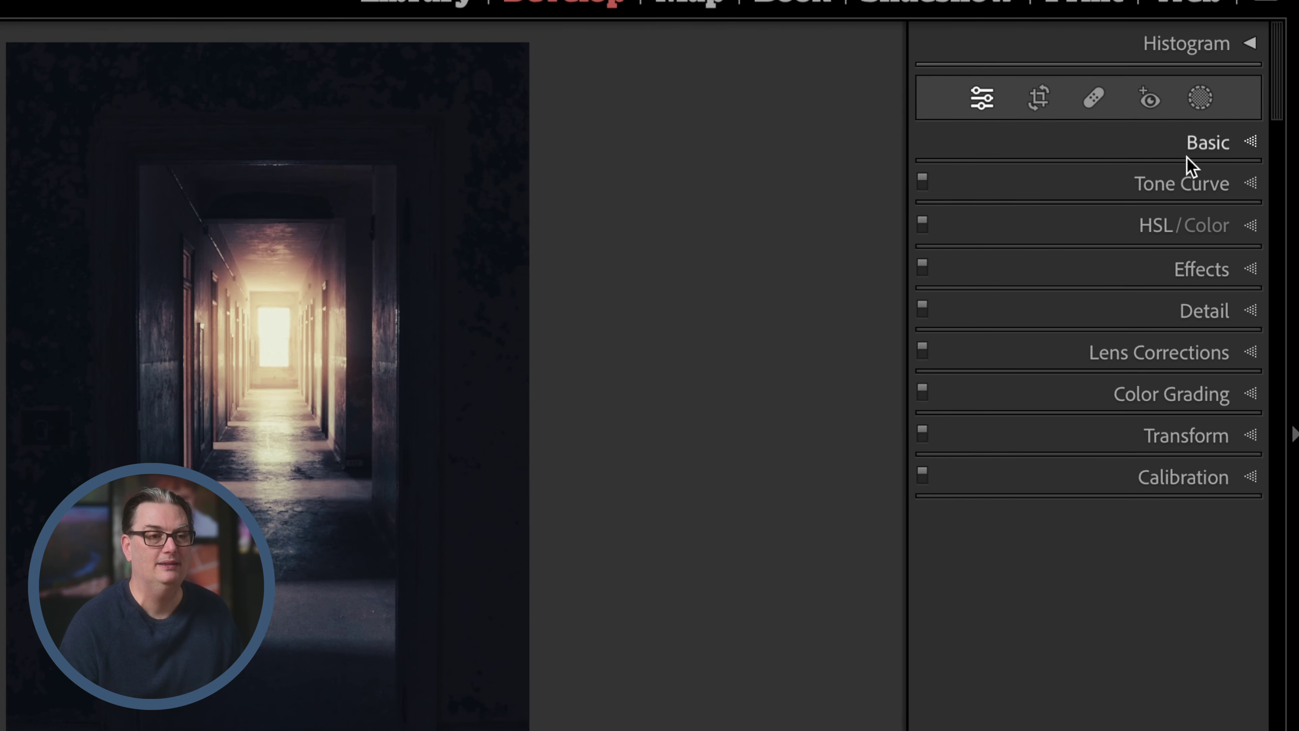
Expand the Basic adjustments and examine how different presets change the hallway photo's tone, white balance and presence values.
left_click(1186, 153)
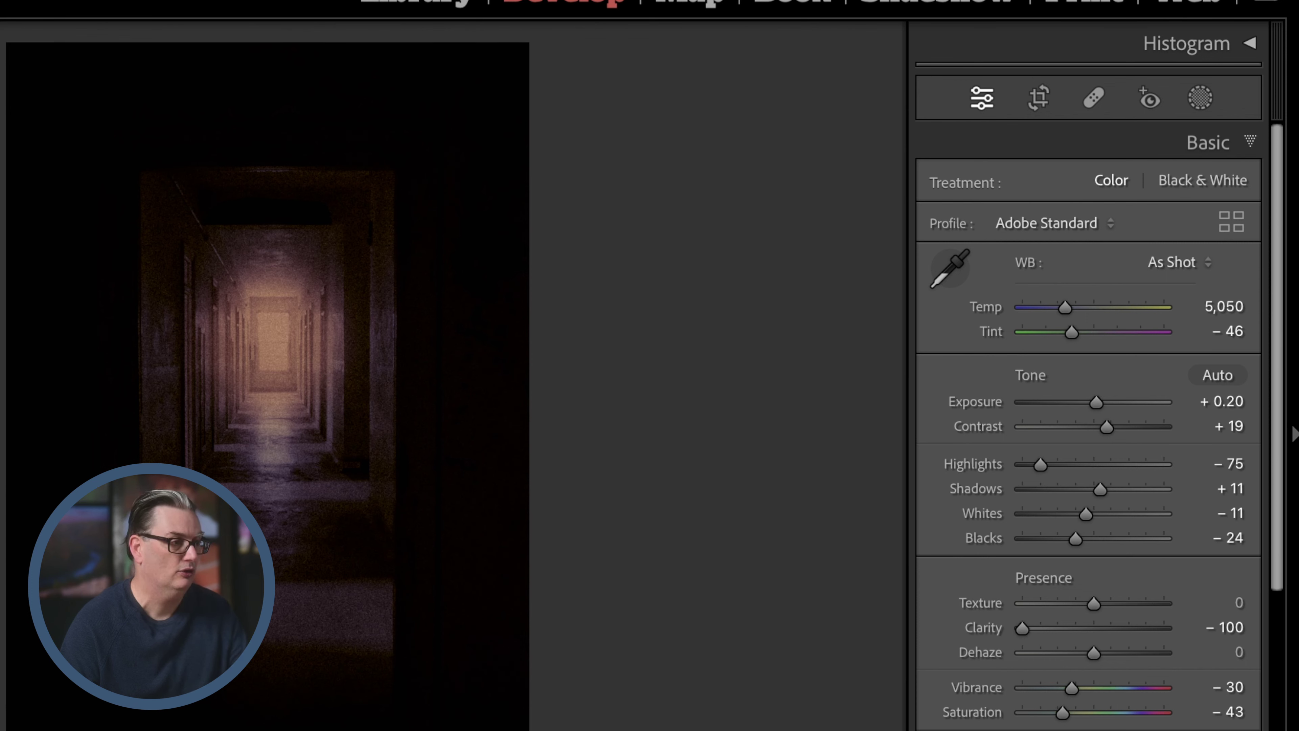
key("super+z")
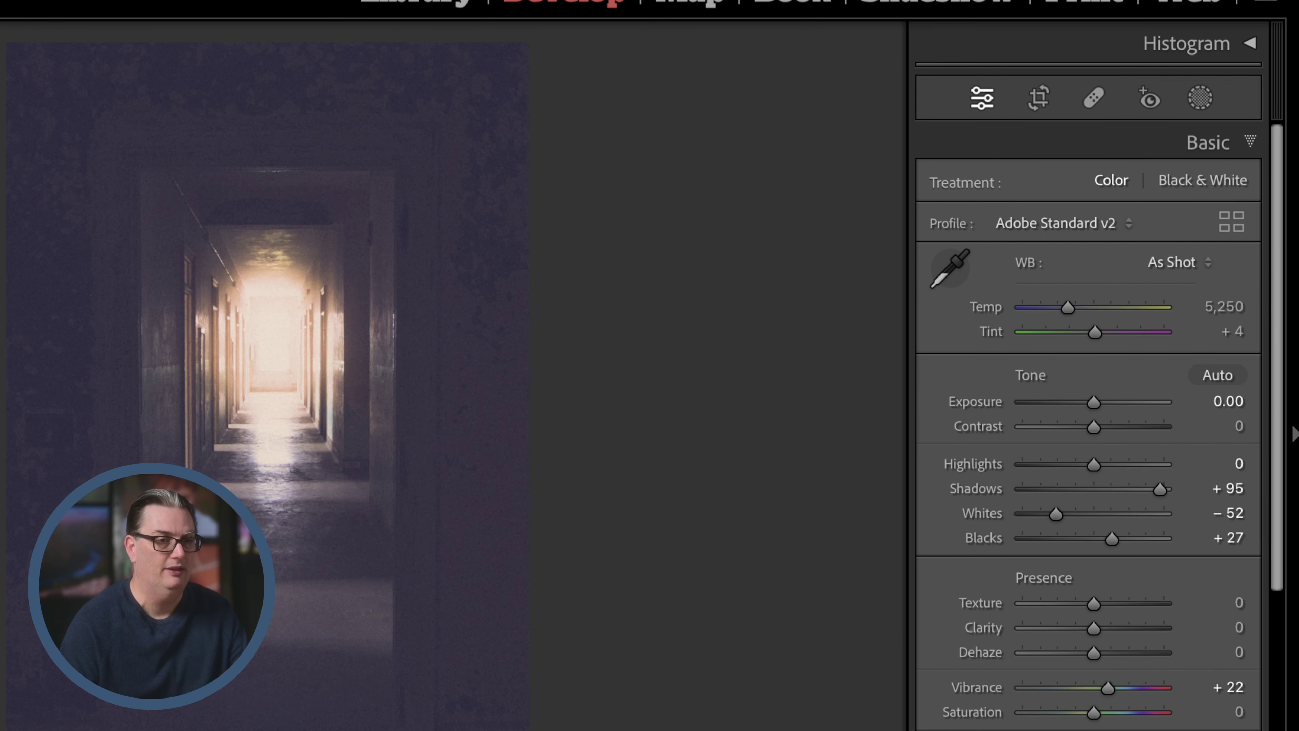
key("super+shift+z")
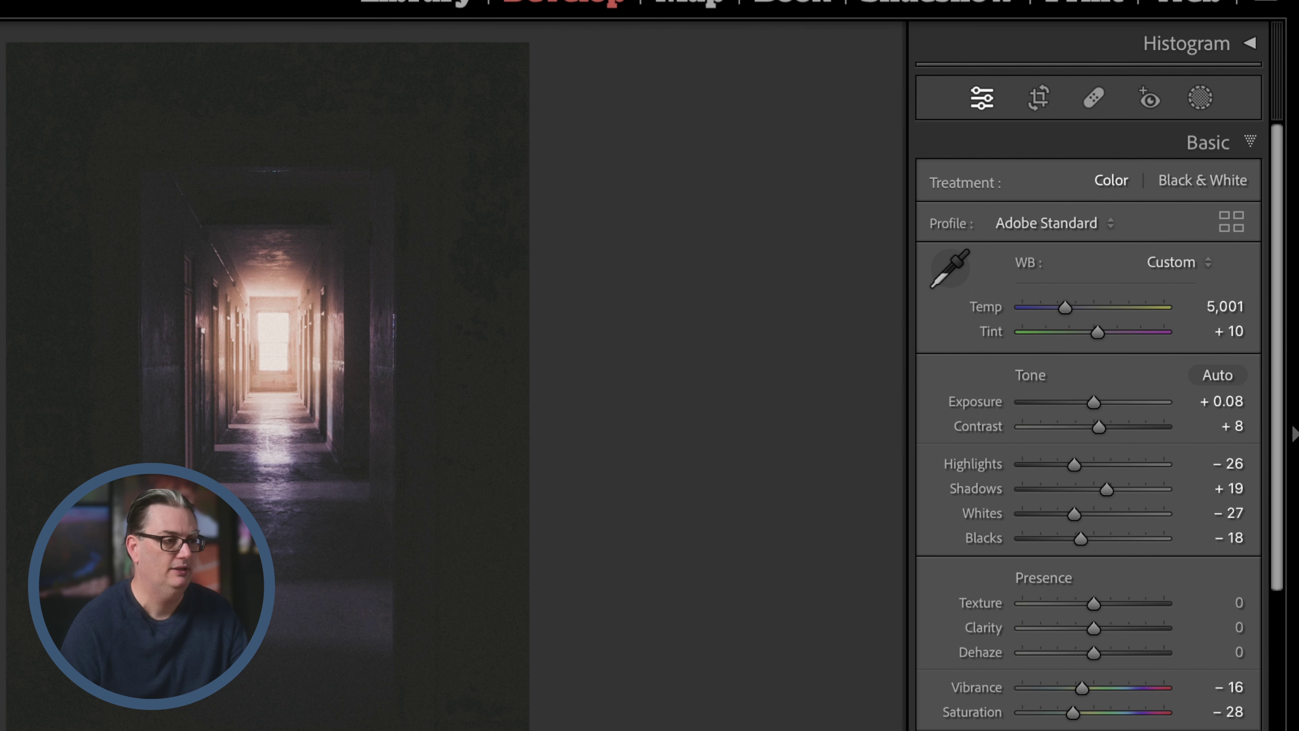
key("super+shift+z")
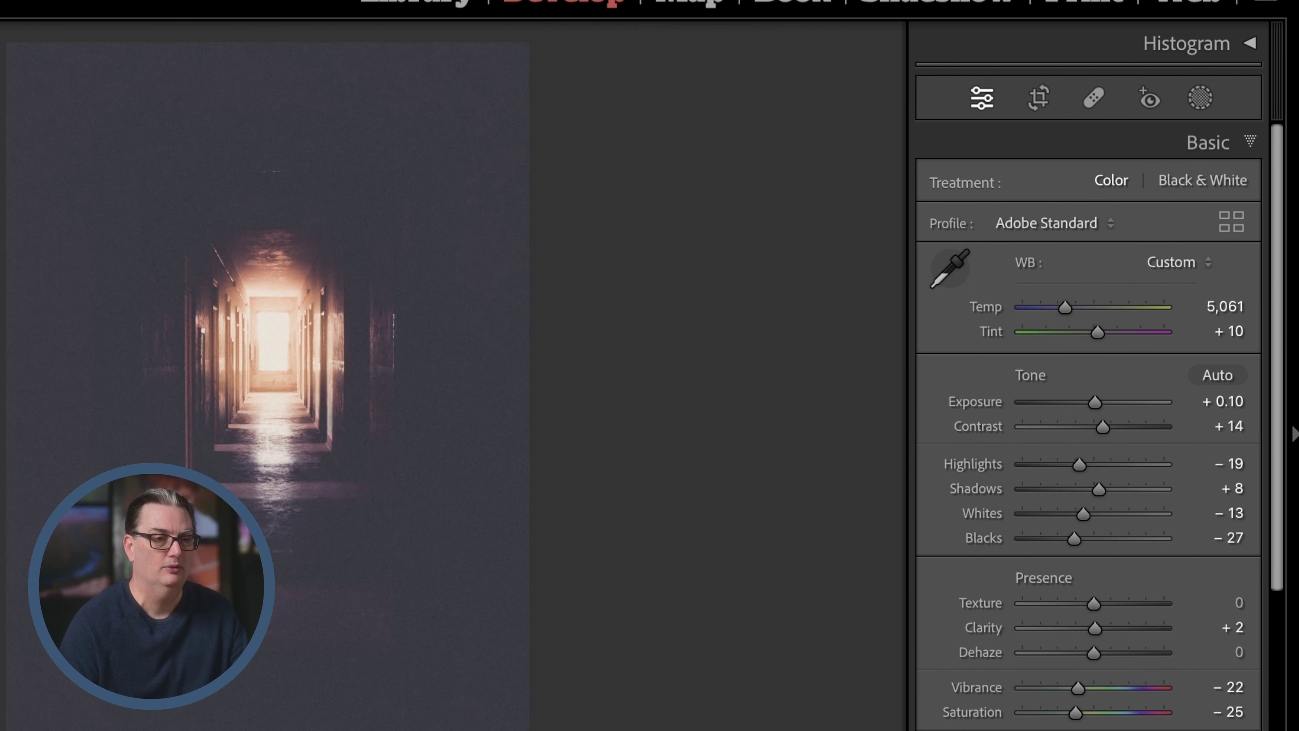
key("super+shift+z")
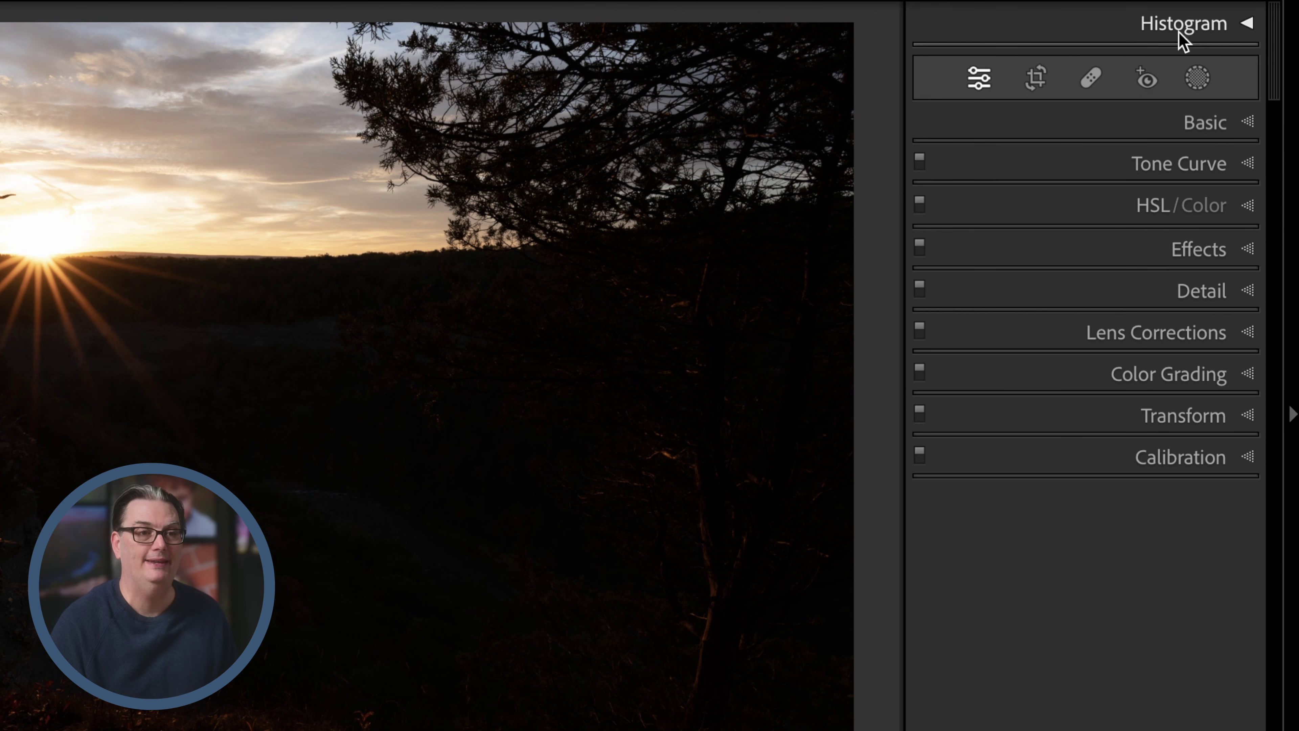
Show the histogram and the Basic tone adjustments for the dark sunset photo.
left_click(1199, 36)
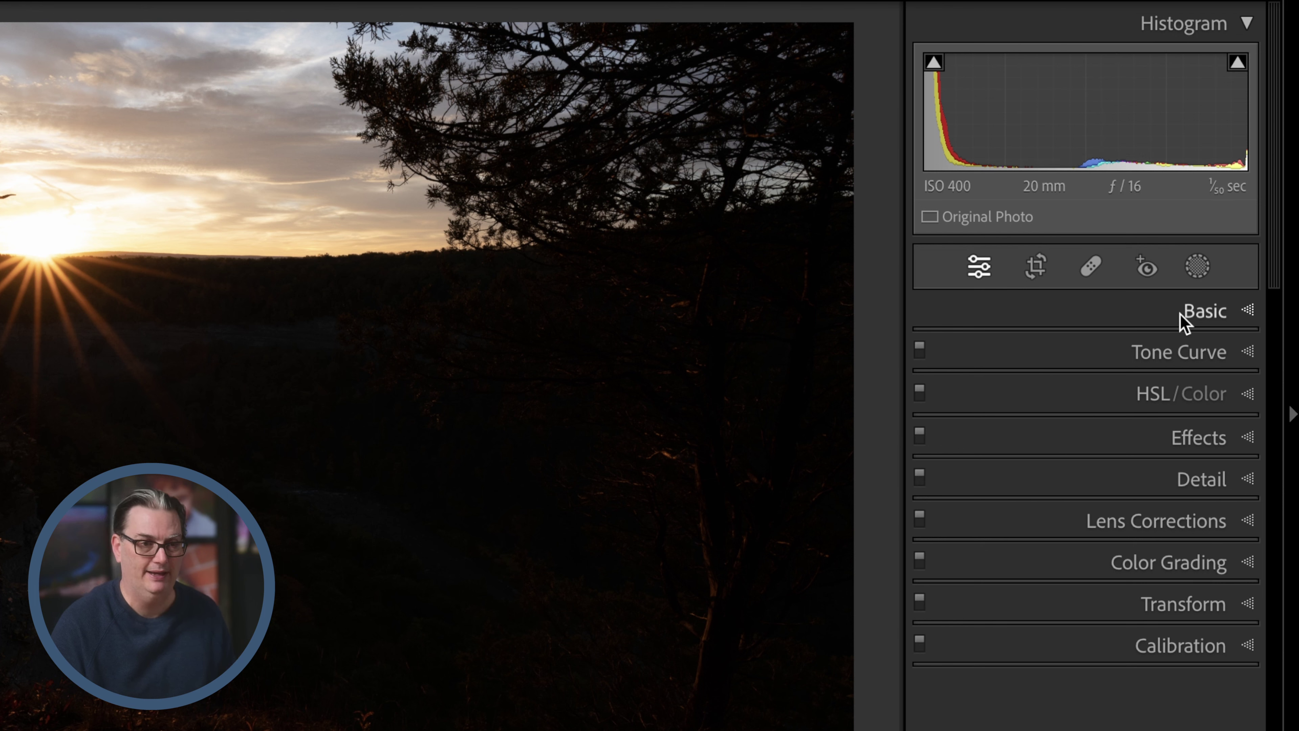
left_click(1206, 313)
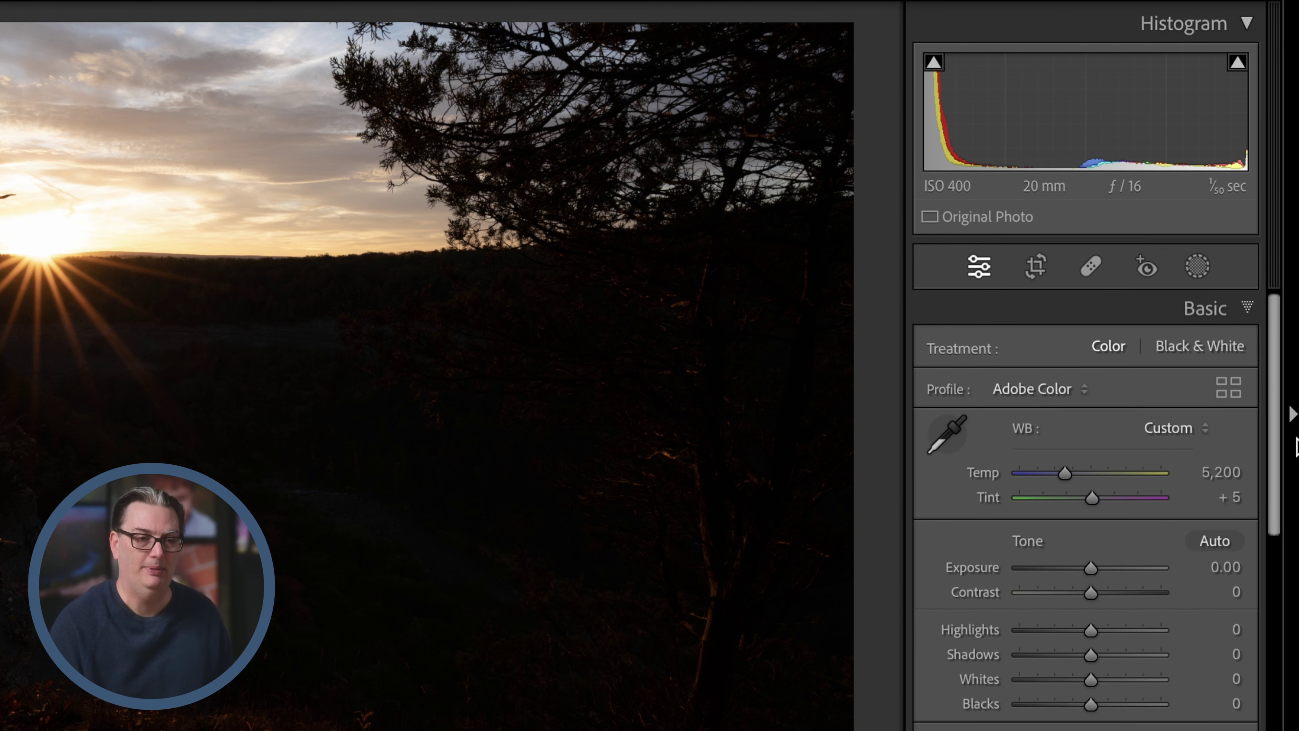
left_click_drag(1277, 465, 1248, 501)
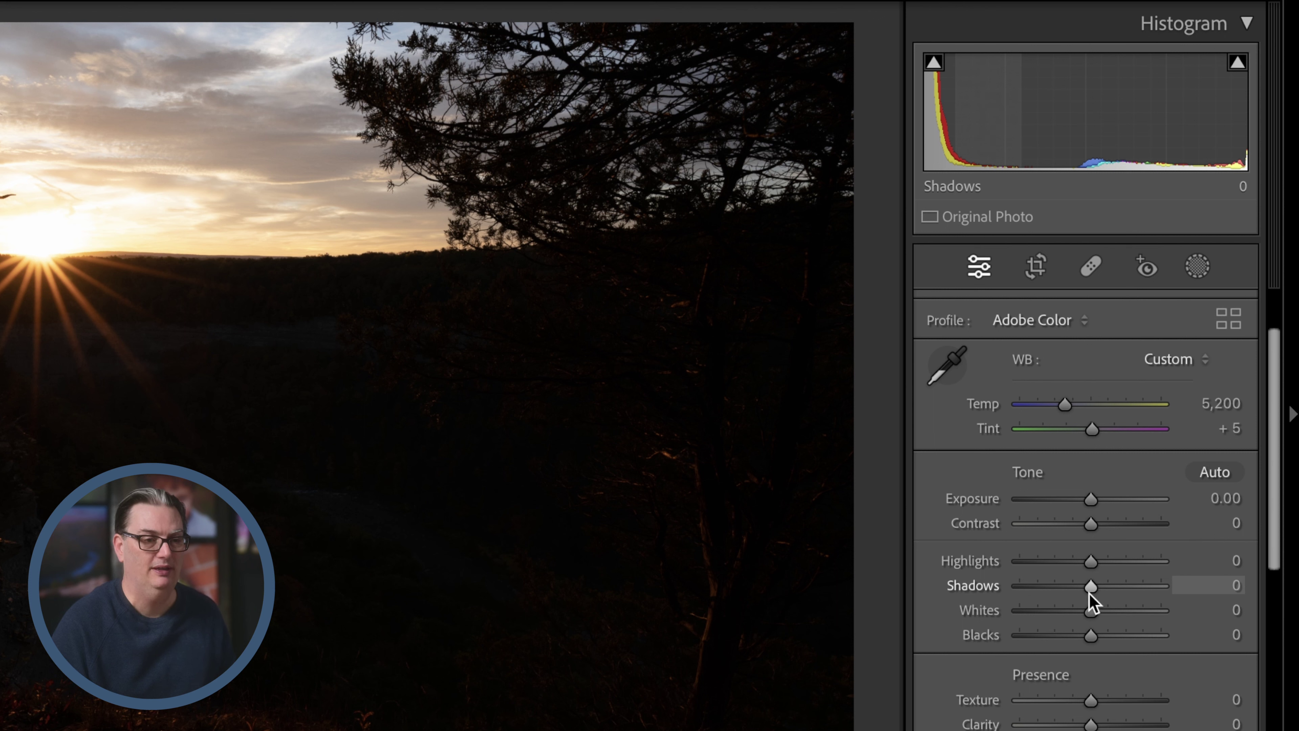
Try Shadows at +77 and Blacks at +15 on the dark sunset photo, reset Blacks, and apply automatic tone.
left_click_drag(1093, 586, 1147, 591)
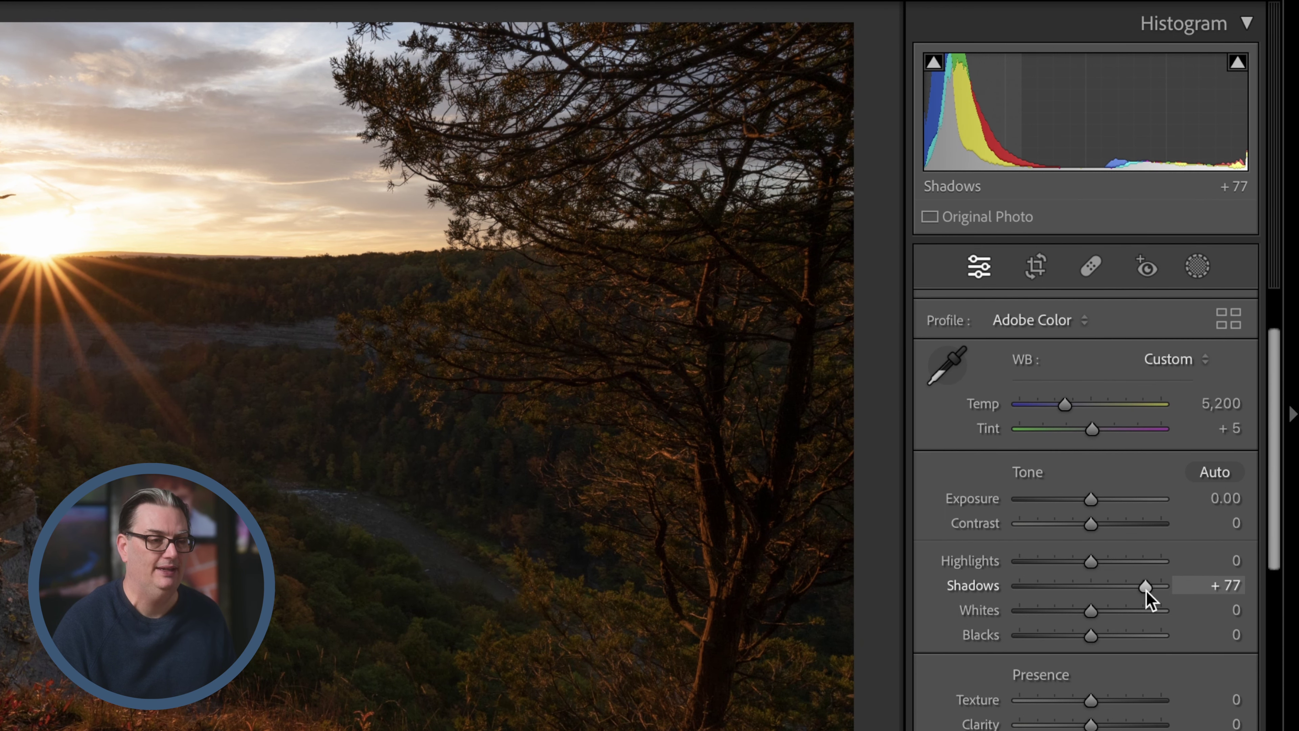
left_click_drag(1090, 636, 1099, 636)
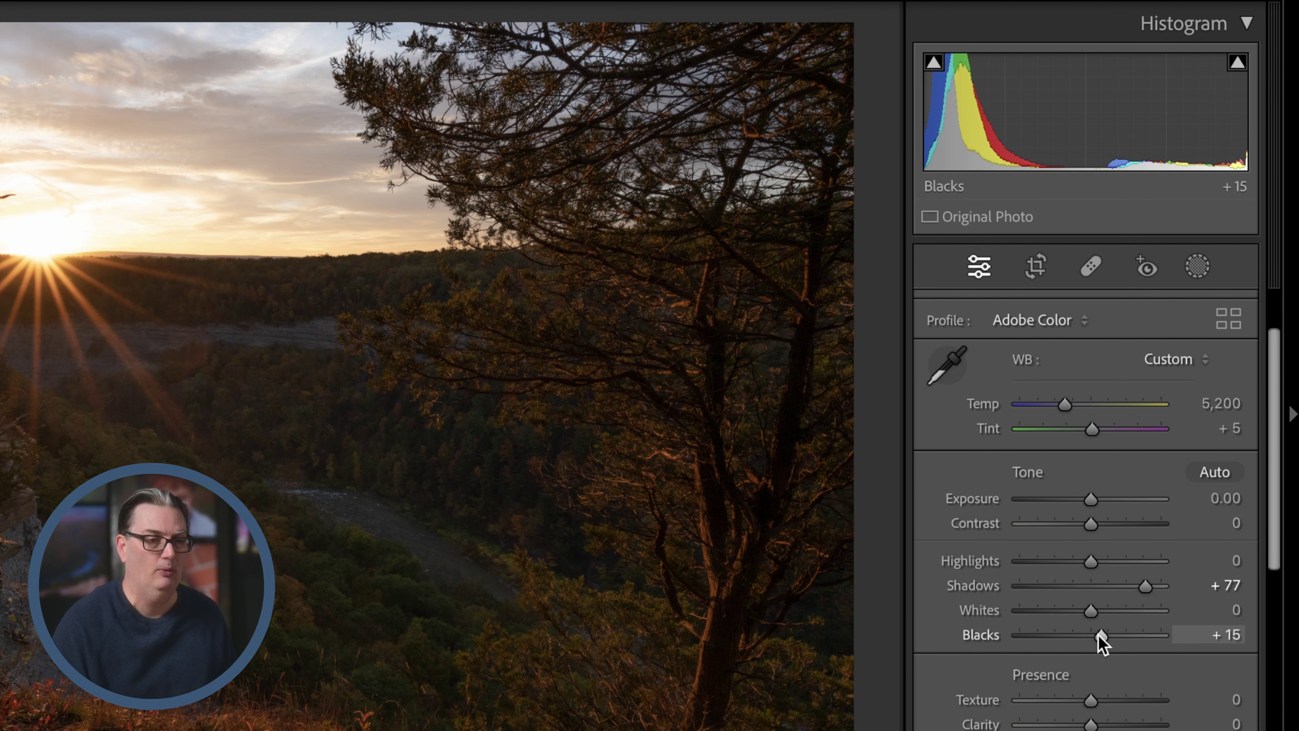
double_click(1098, 636)
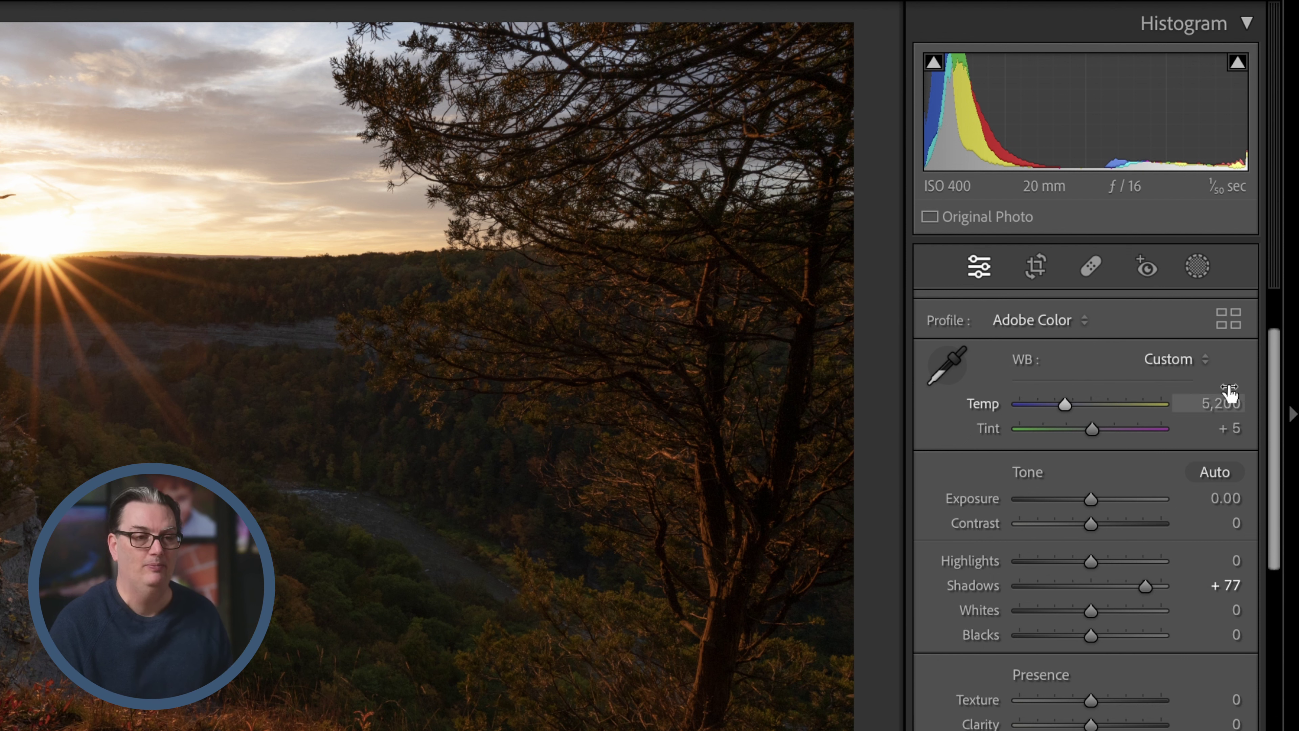
left_click(1215, 472)
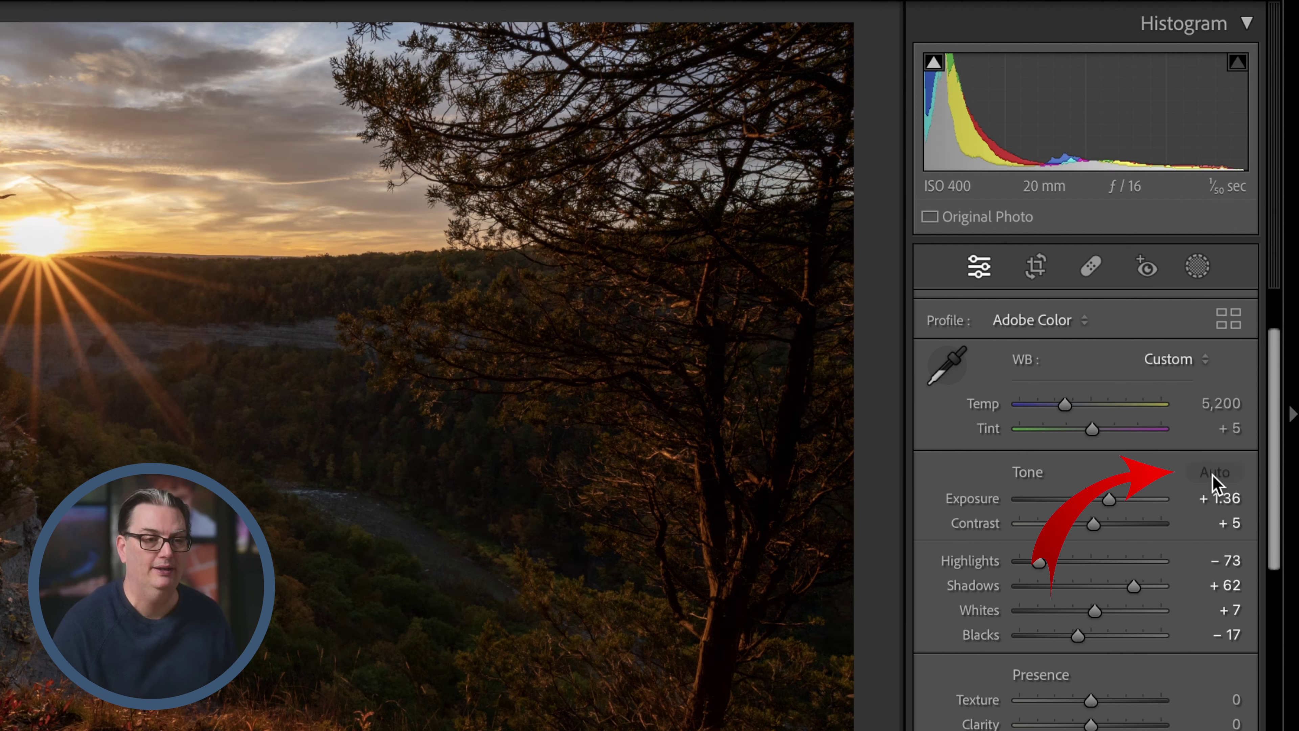
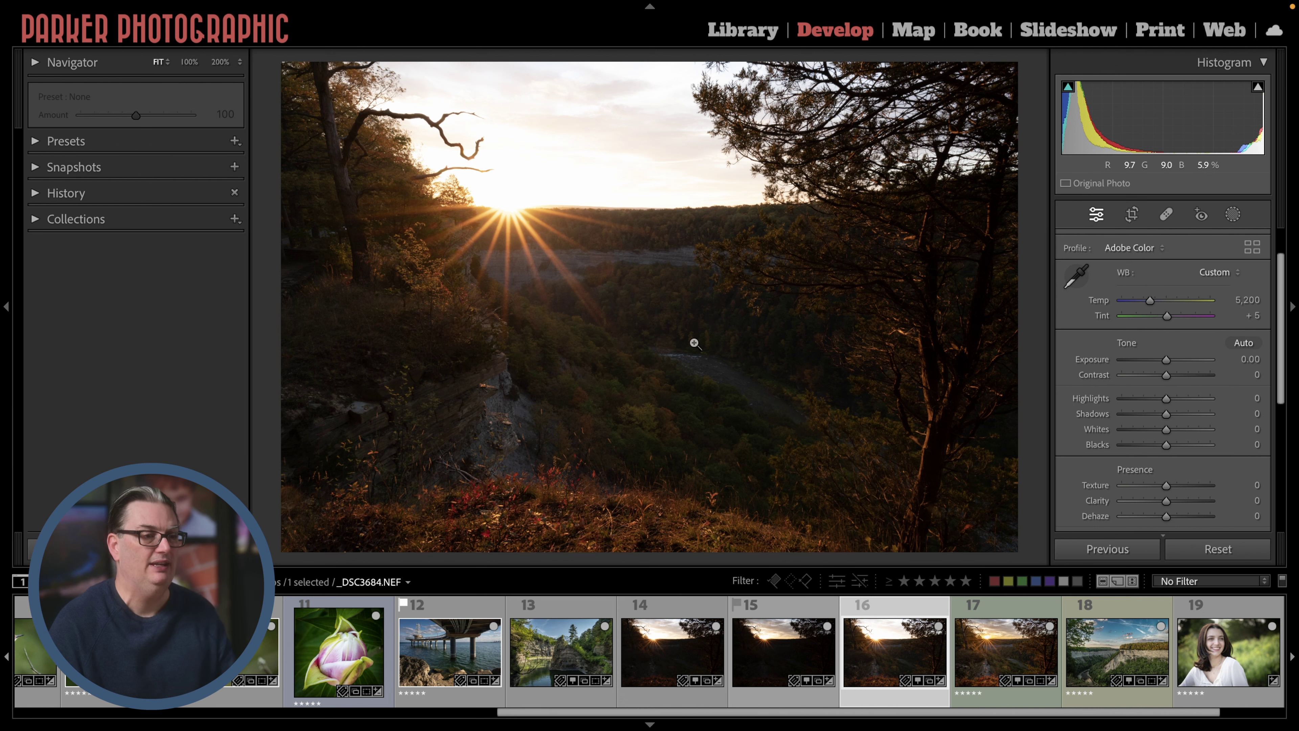
Compare the bracketed exposures _DSC3683.NEF and _DSC3682.NEF, and select them together with _DSC3684.NEF.
left_click(790, 613)
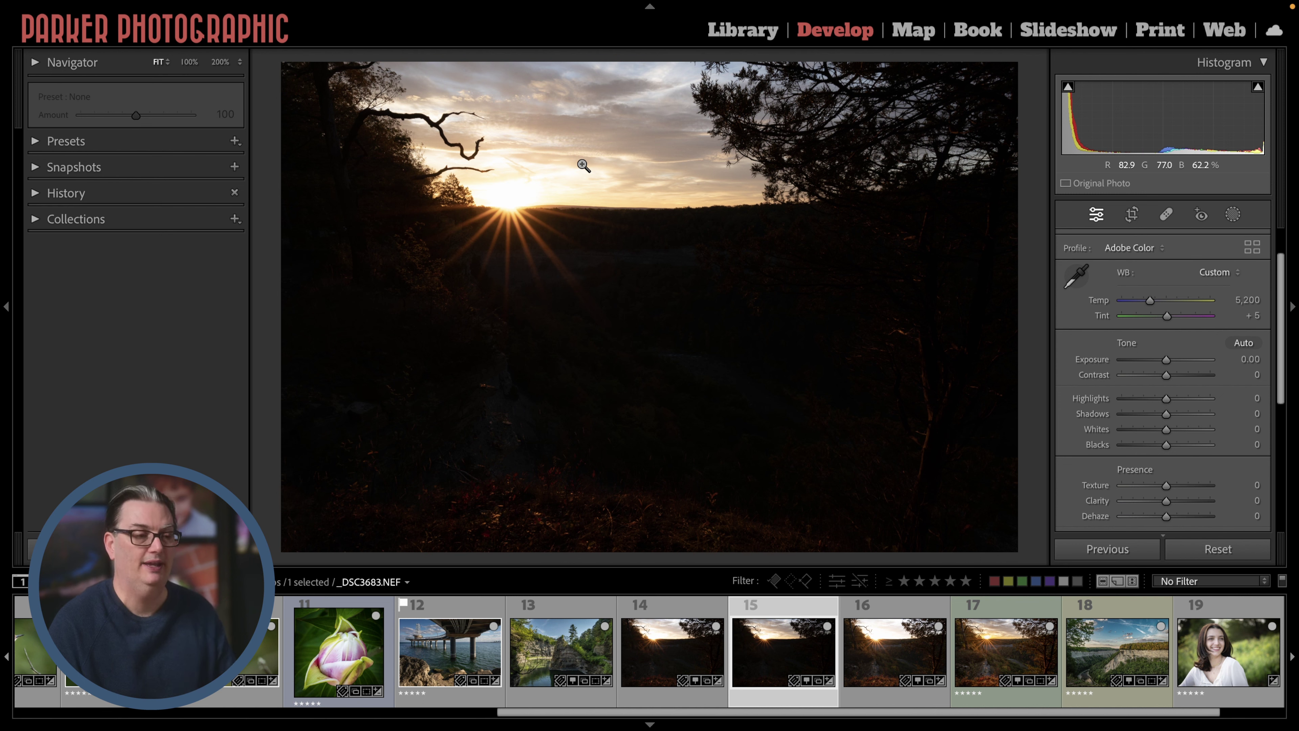
left_click(679, 610)
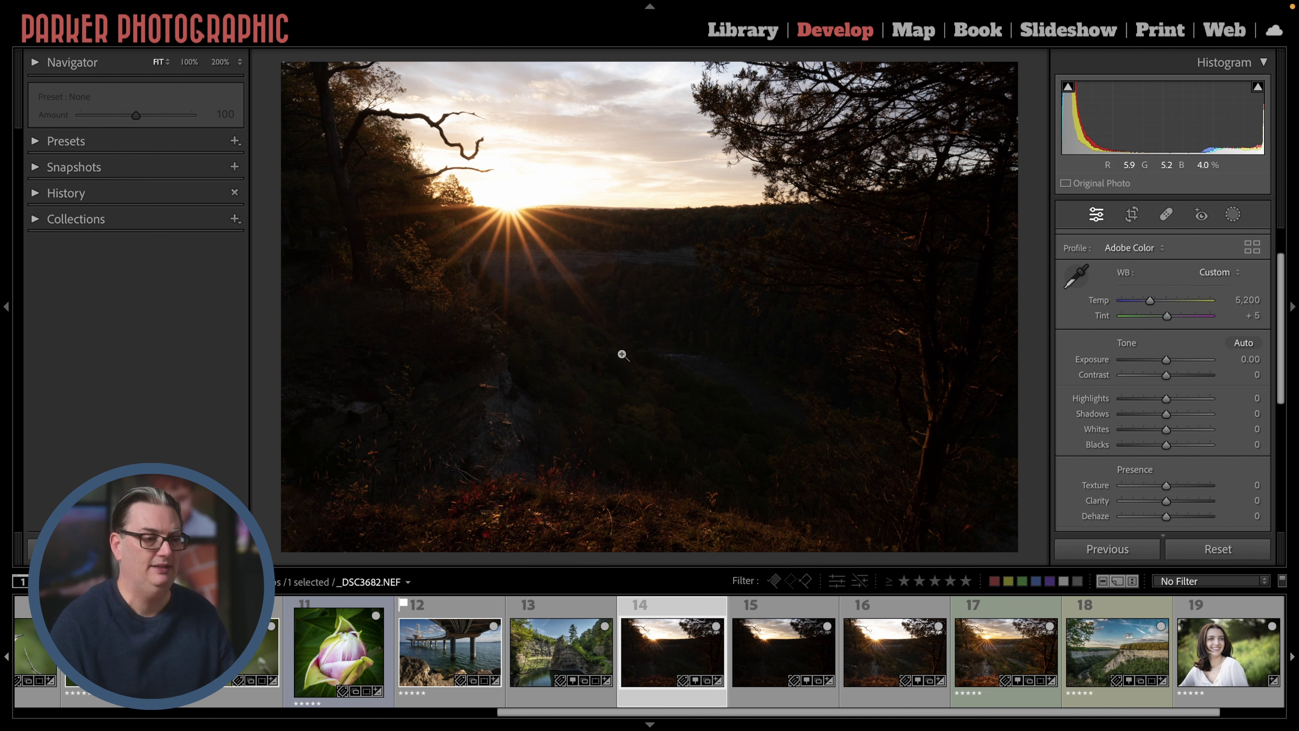
left_click(900, 612)
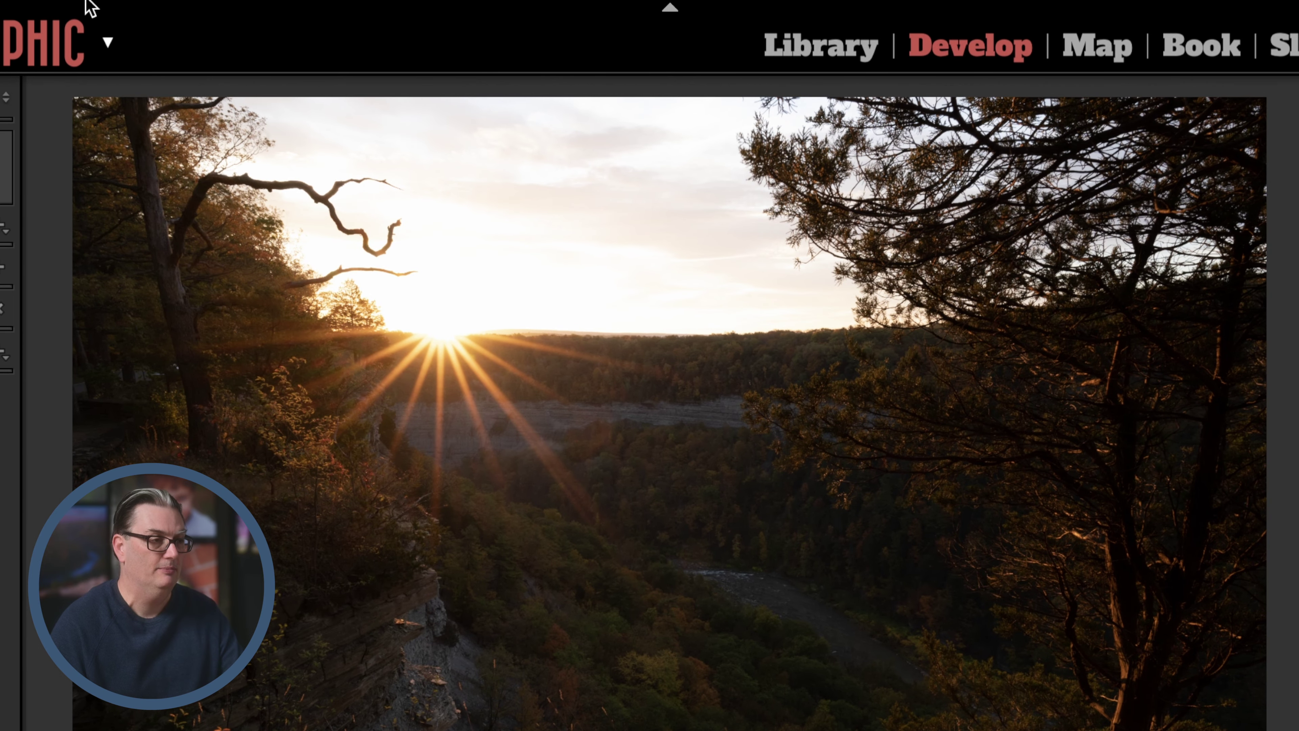
Preview an HDR merge of the three selected sunset exposures and close the preview without merging.
left_click(115, 12)
mouse_move(137, 200)
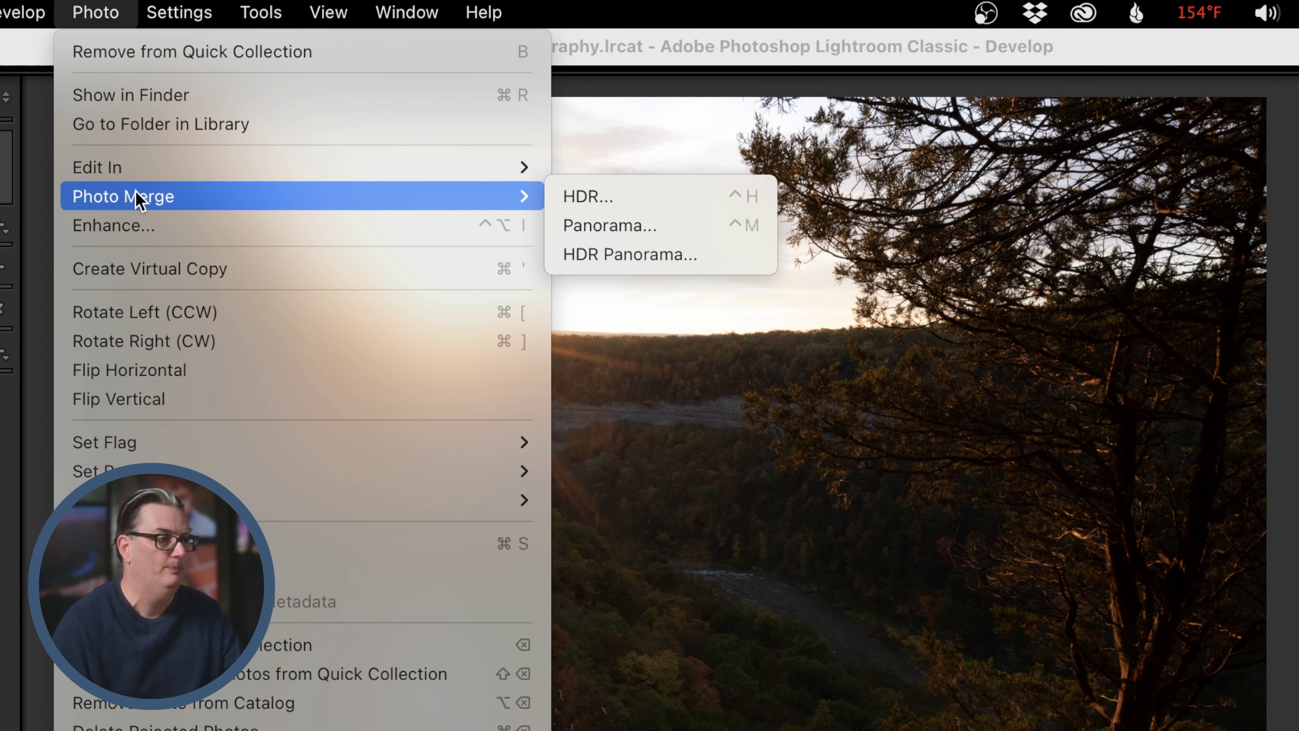
left_click(579, 202)
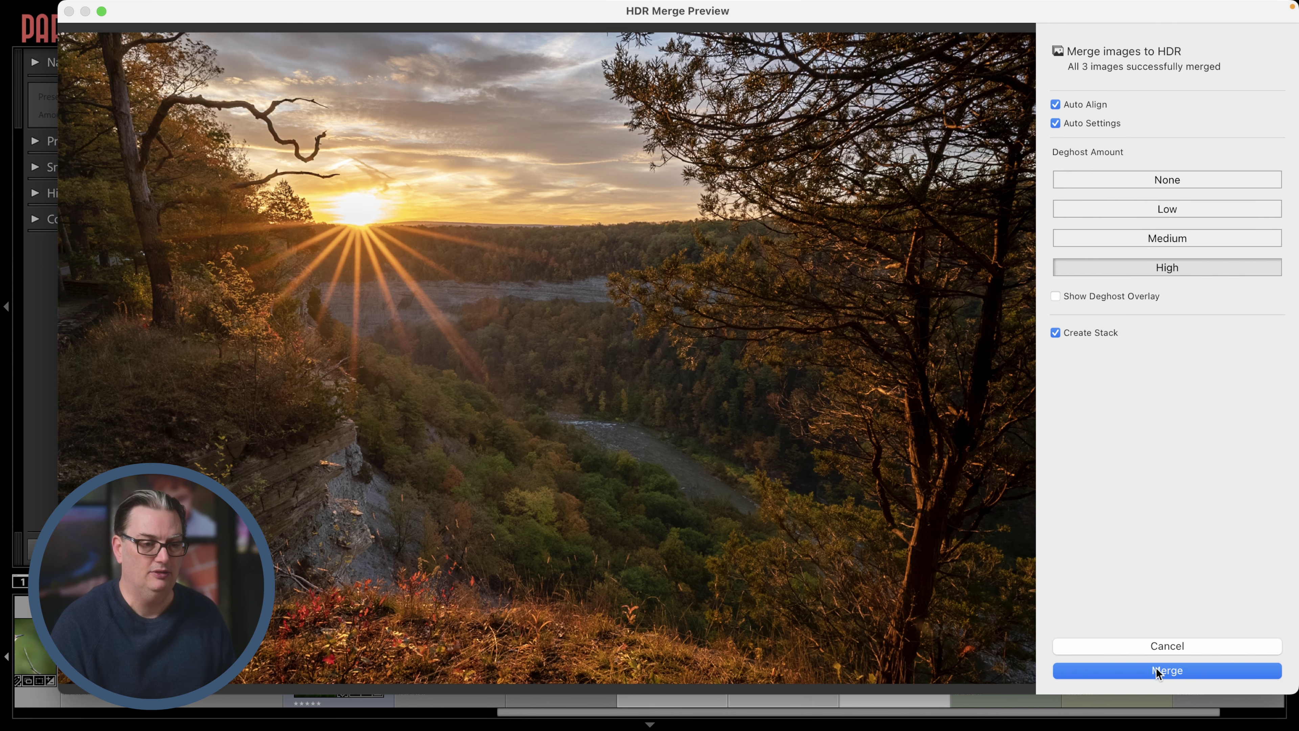
left_click(1174, 647)
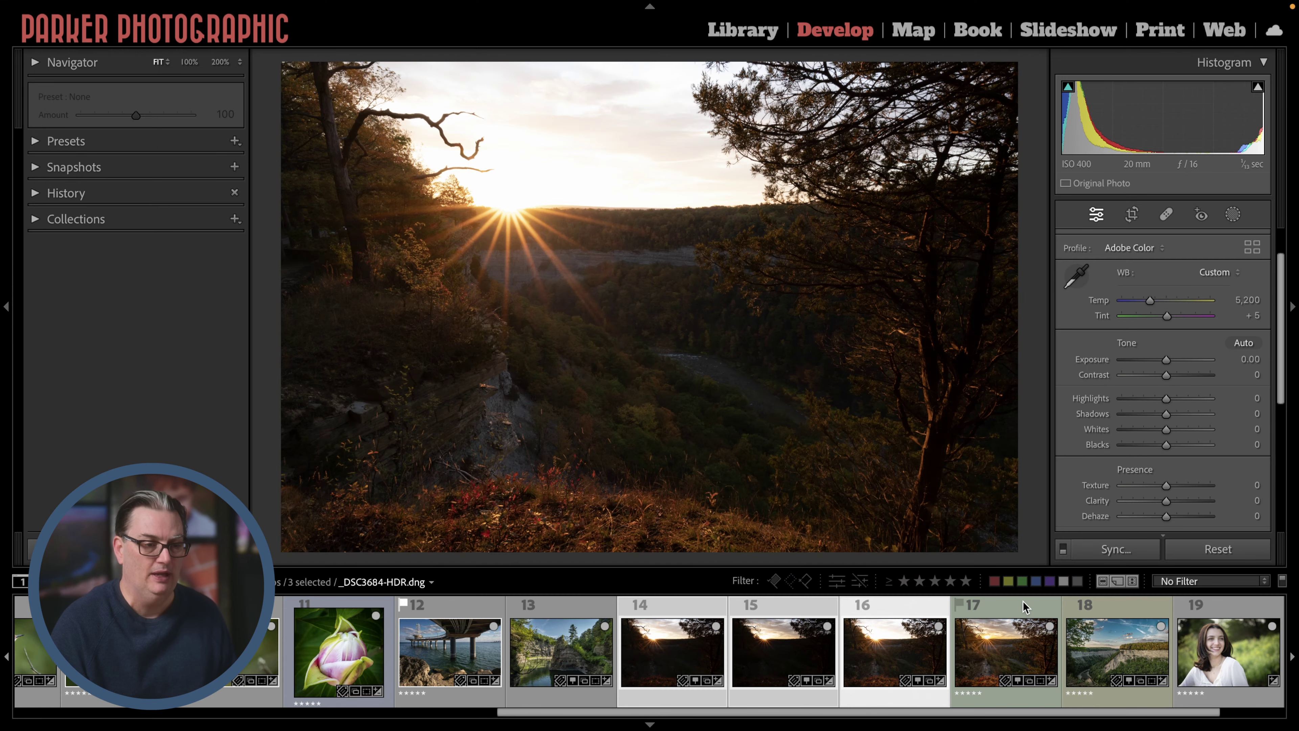
Compare the merged photo _DSC3684-HDR.dng with the darkest exposure _DSC3683.NEF and return to the merged photo.
left_click(1018, 610)
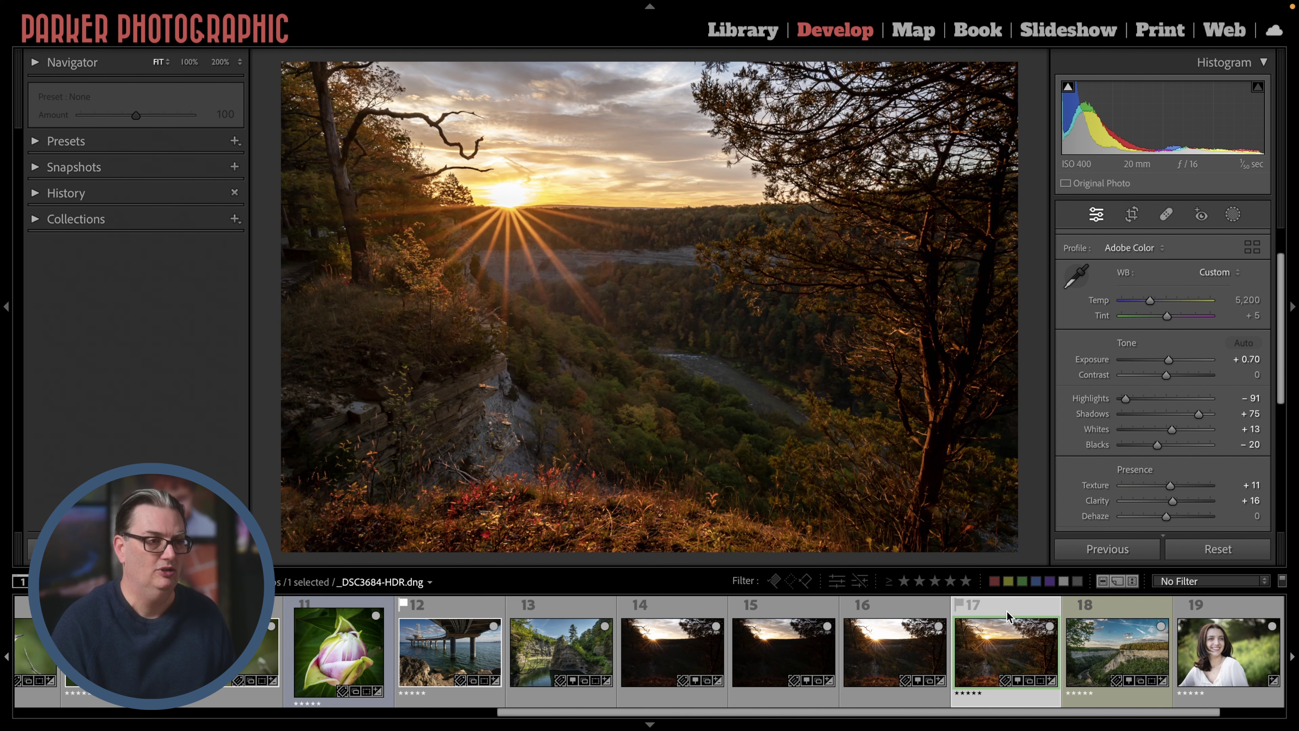
left_click(781, 611)
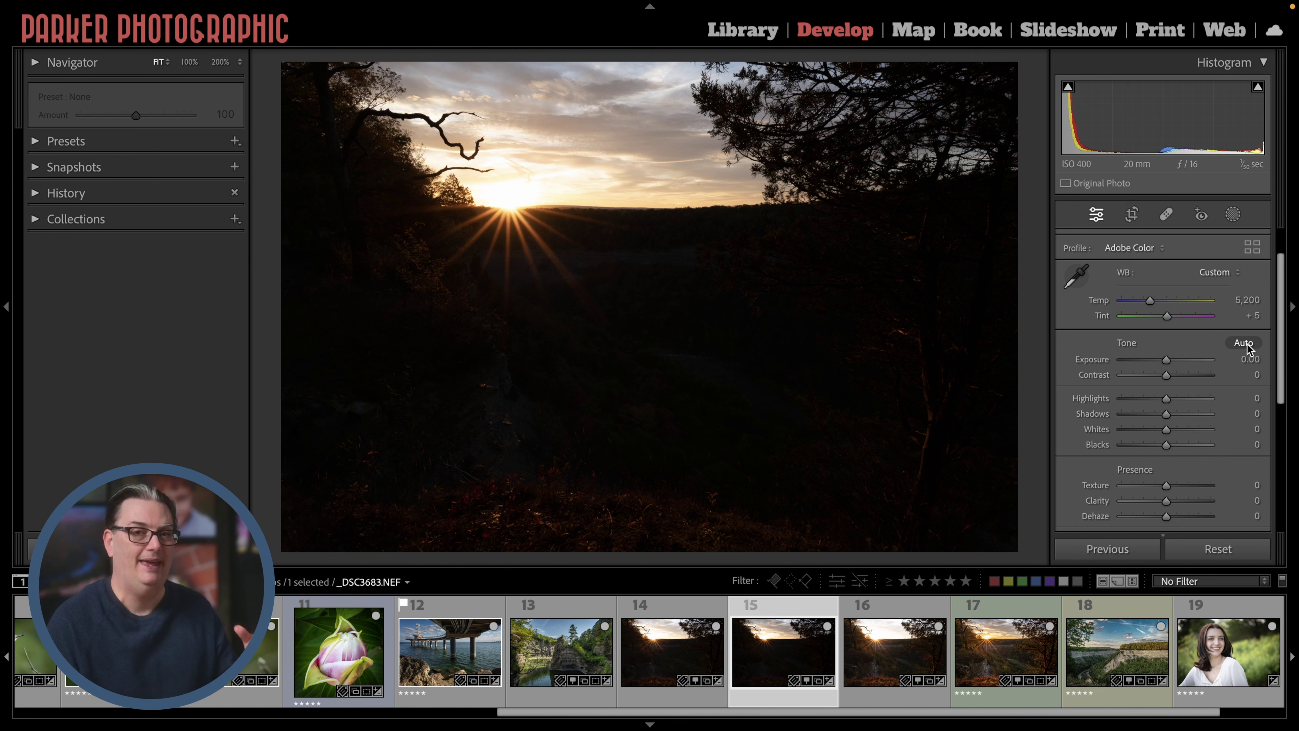
key("Right")
key("Right")
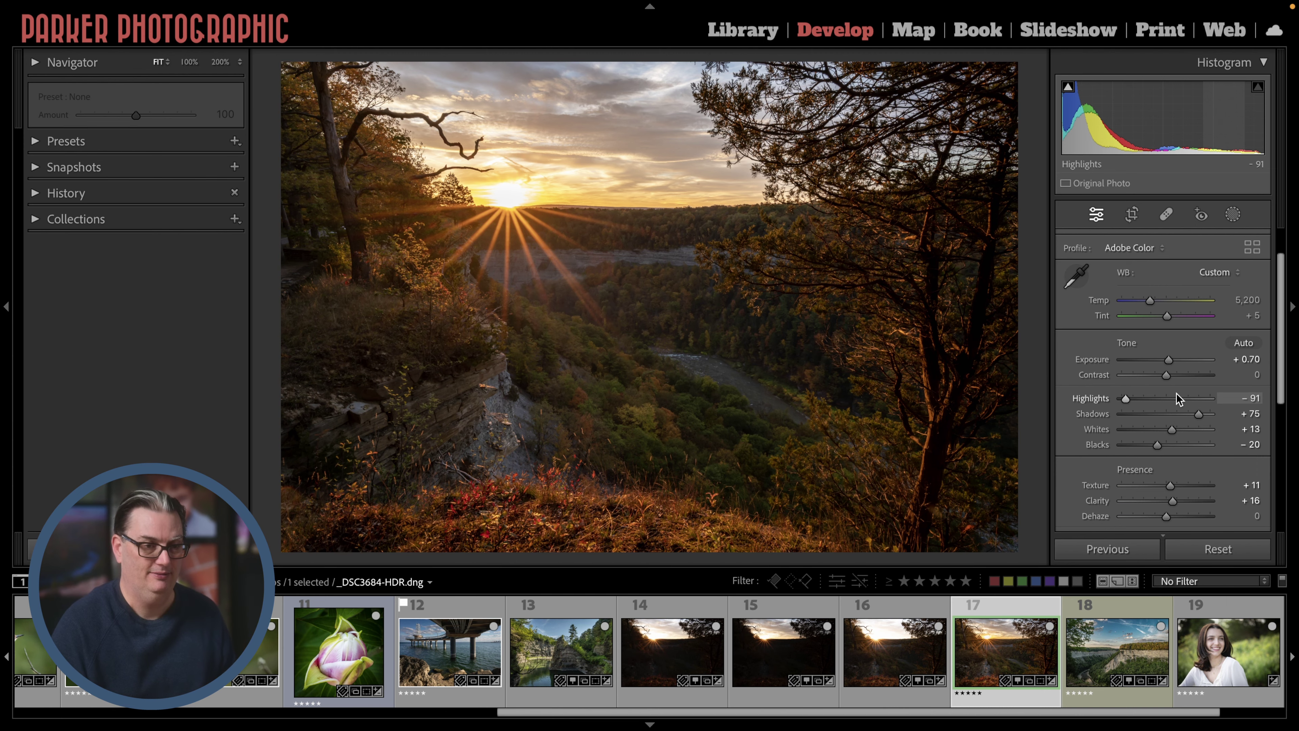
Collapse the histogram, and try the Black & White treatment on the HDR photo before switching back to Color.
scroll(1176, 393, "up", 2)
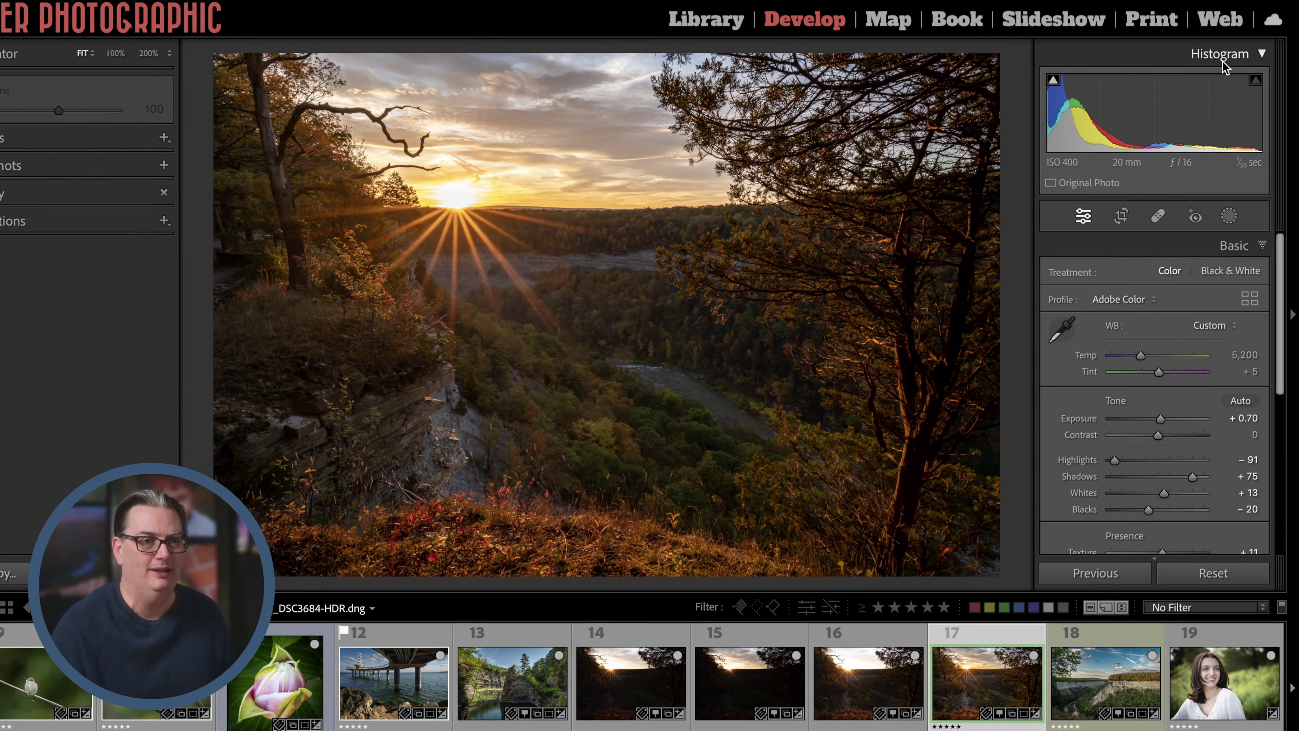
left_click(1224, 56)
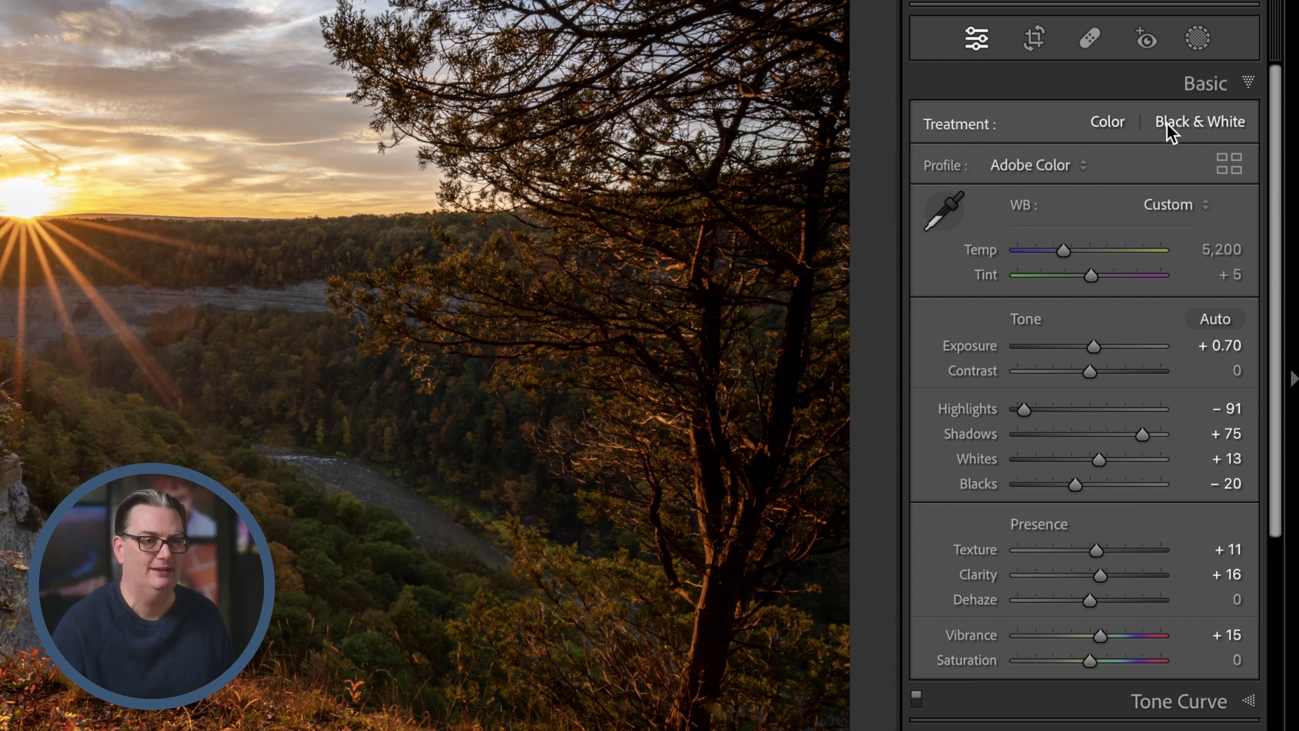
left_click(1195, 125)
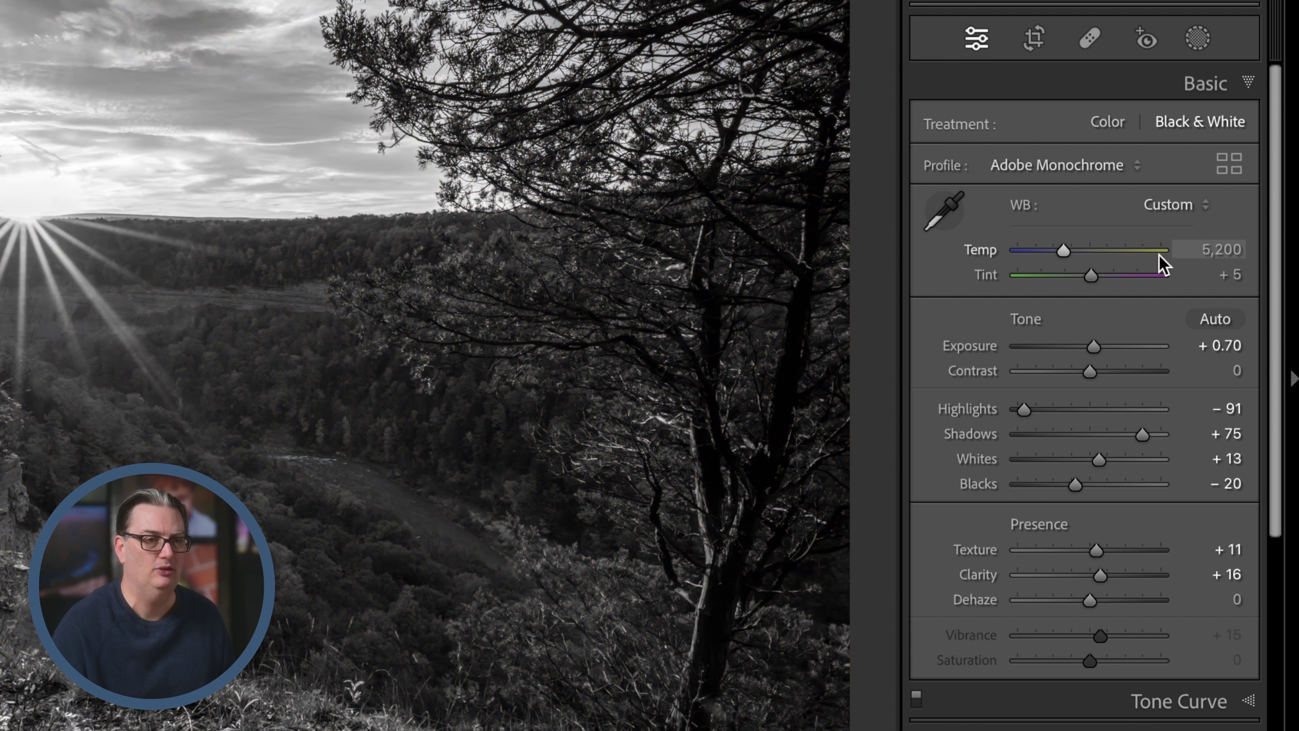
left_click(1109, 123)
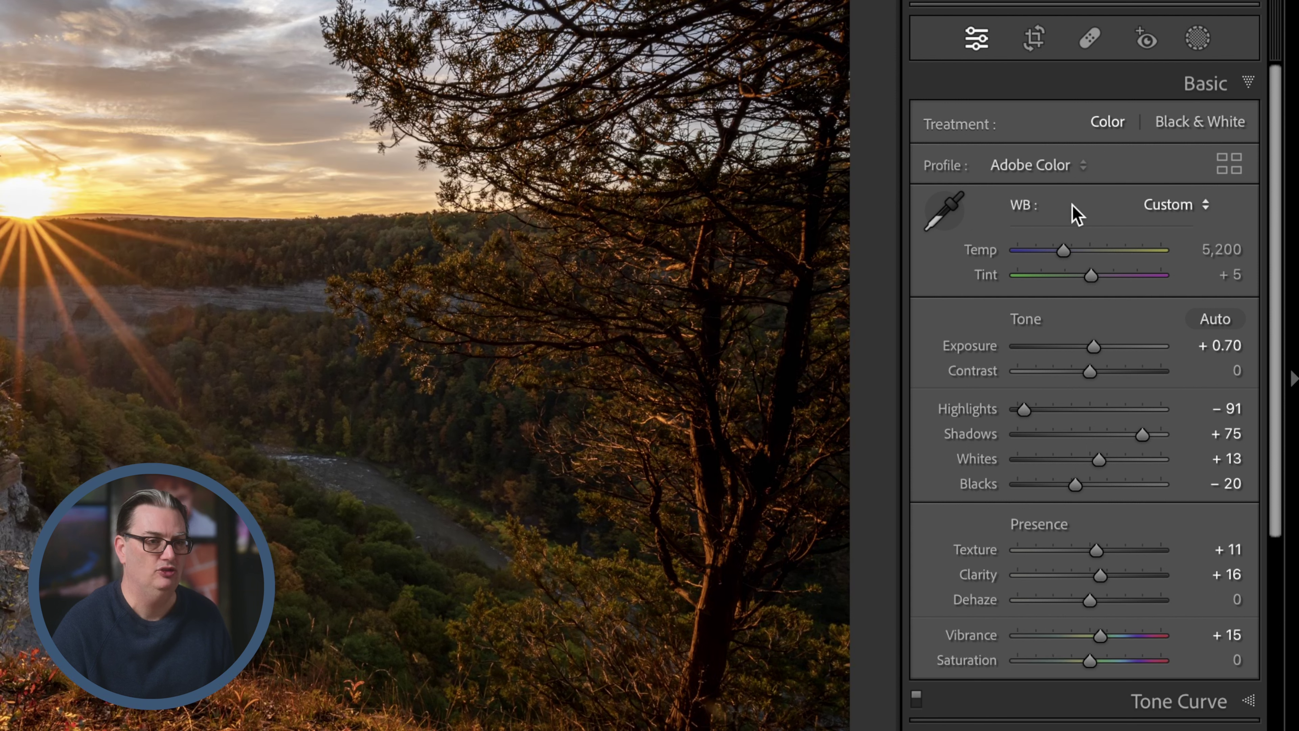
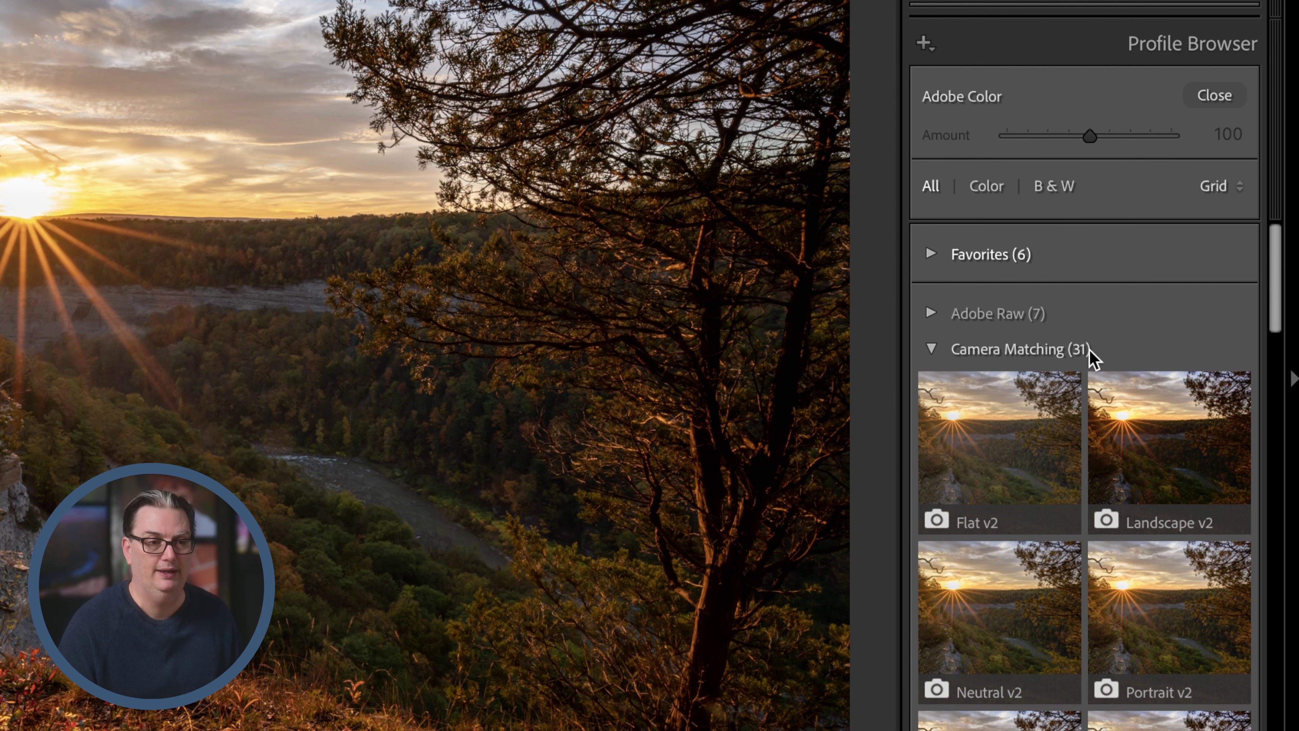
Browse the Camera Matching profiles and close the Profile Browser without choosing one.
left_click_drag(1273, 305, 1270, 325)
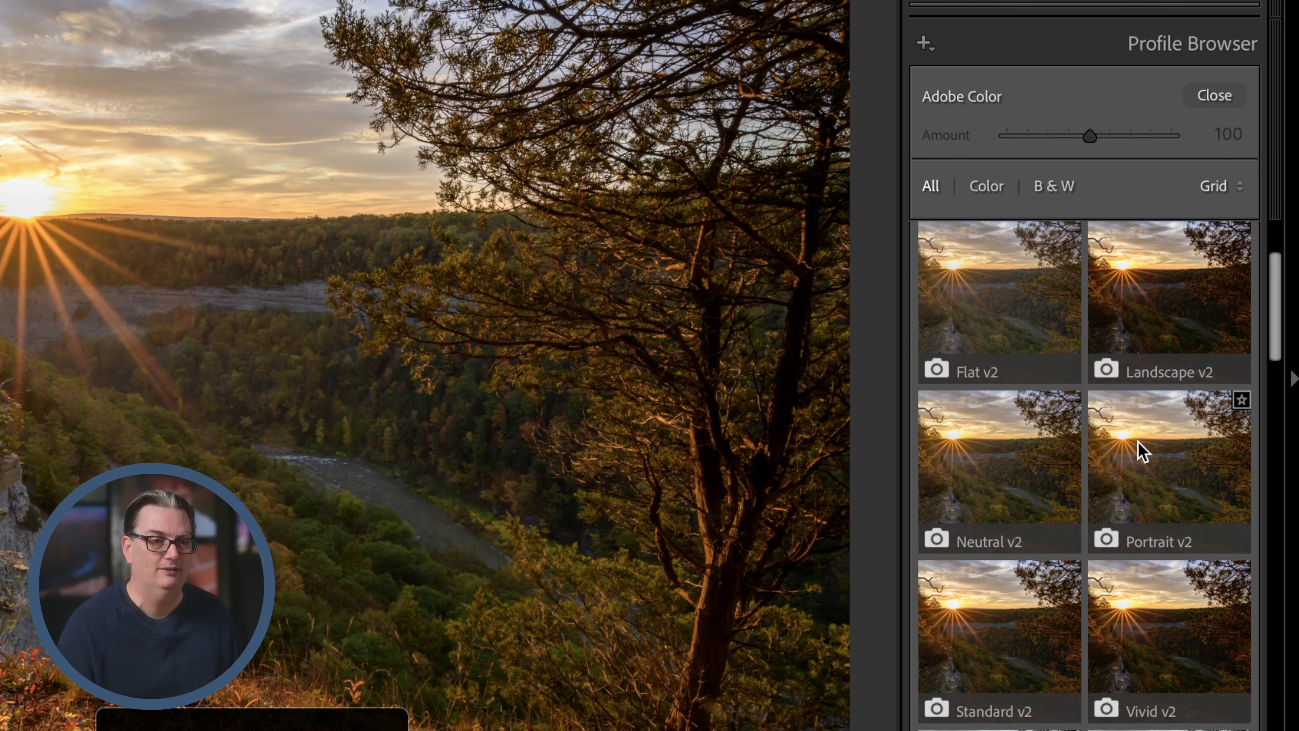
left_click(1215, 95)
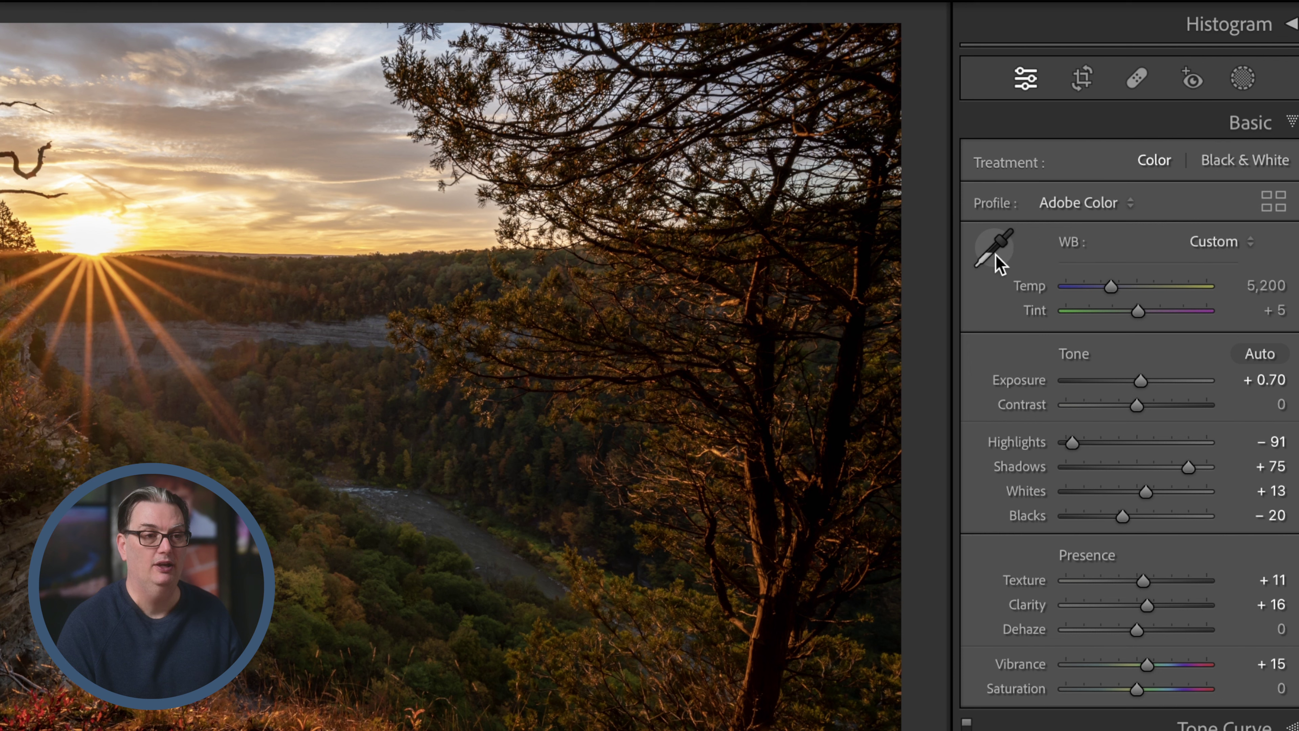
Try setting the white balance from a neutral spot in the clouds, undo it, and put the White Balance Selector away.
left_click(989, 264)
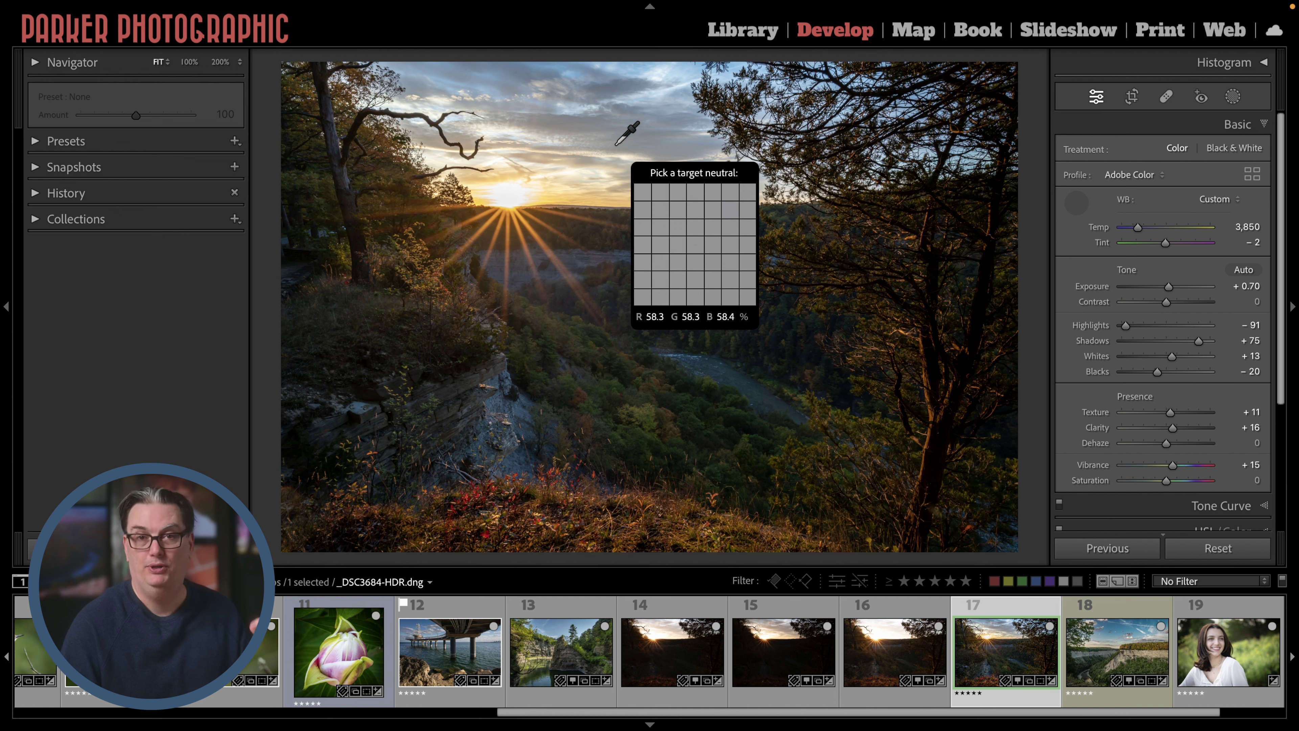
key("ctrl+z")
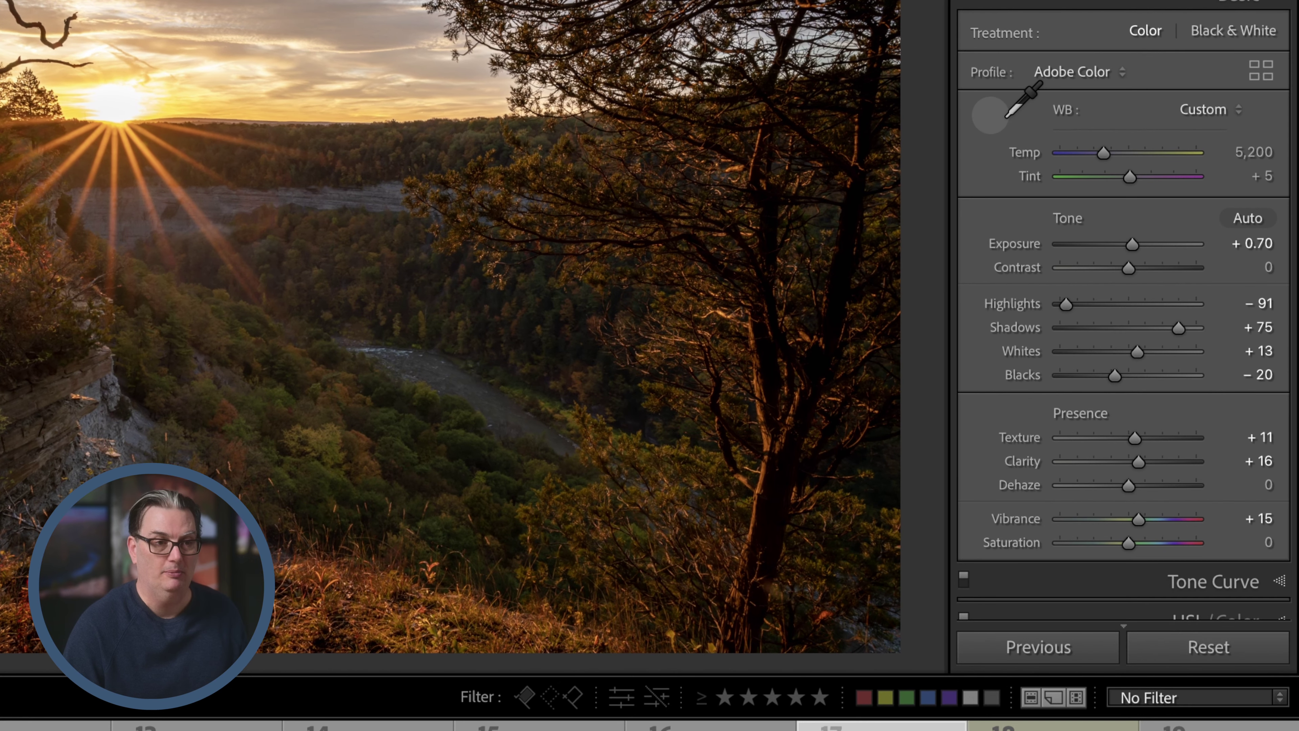
left_click(993, 115)
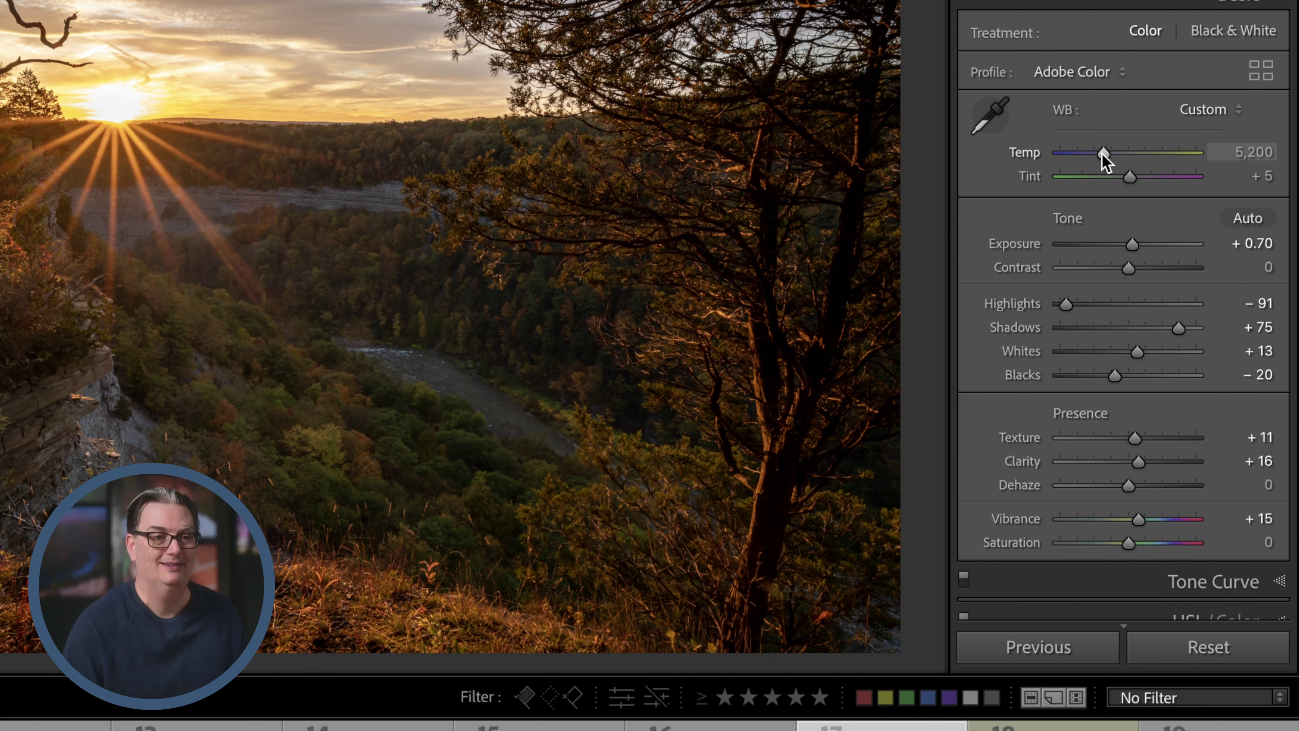
Try the photo at a Temp of 3,965 and at a Tint of −20, undoing each change.
mouse_move(1103, 153)
left_mouse_down()
mouse_move(1127, 155)
mouse_move(1085, 154)
left_mouse_up()
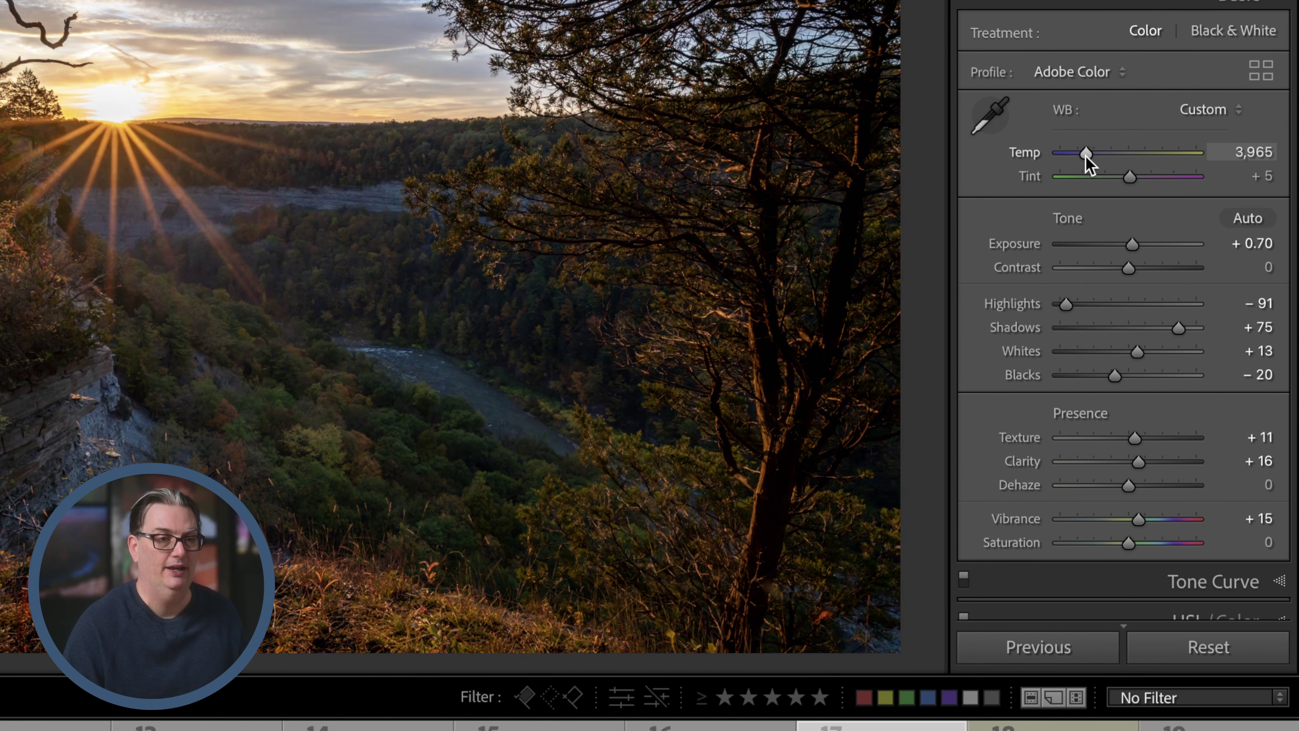
key("super+z")
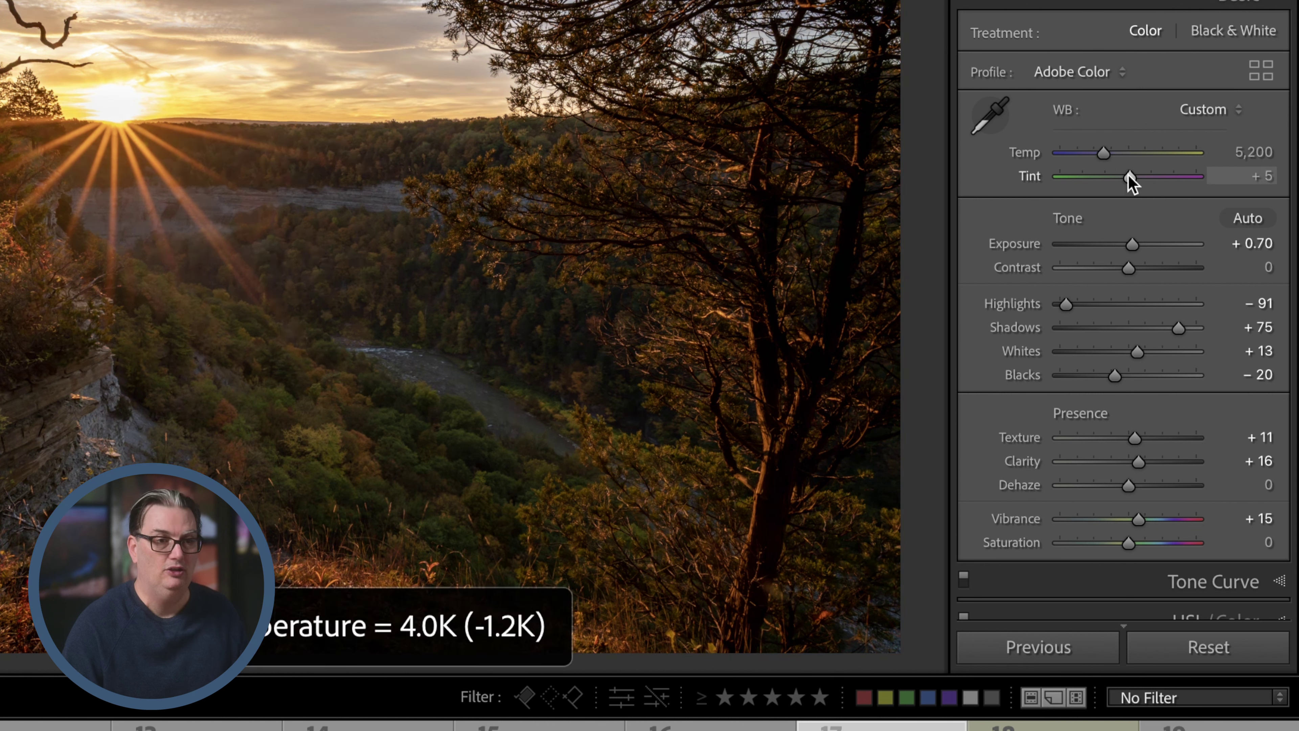
mouse_move(1129, 177)
left_mouse_down()
mouse_move(1142, 176)
mouse_move(1115, 175)
left_mouse_up()
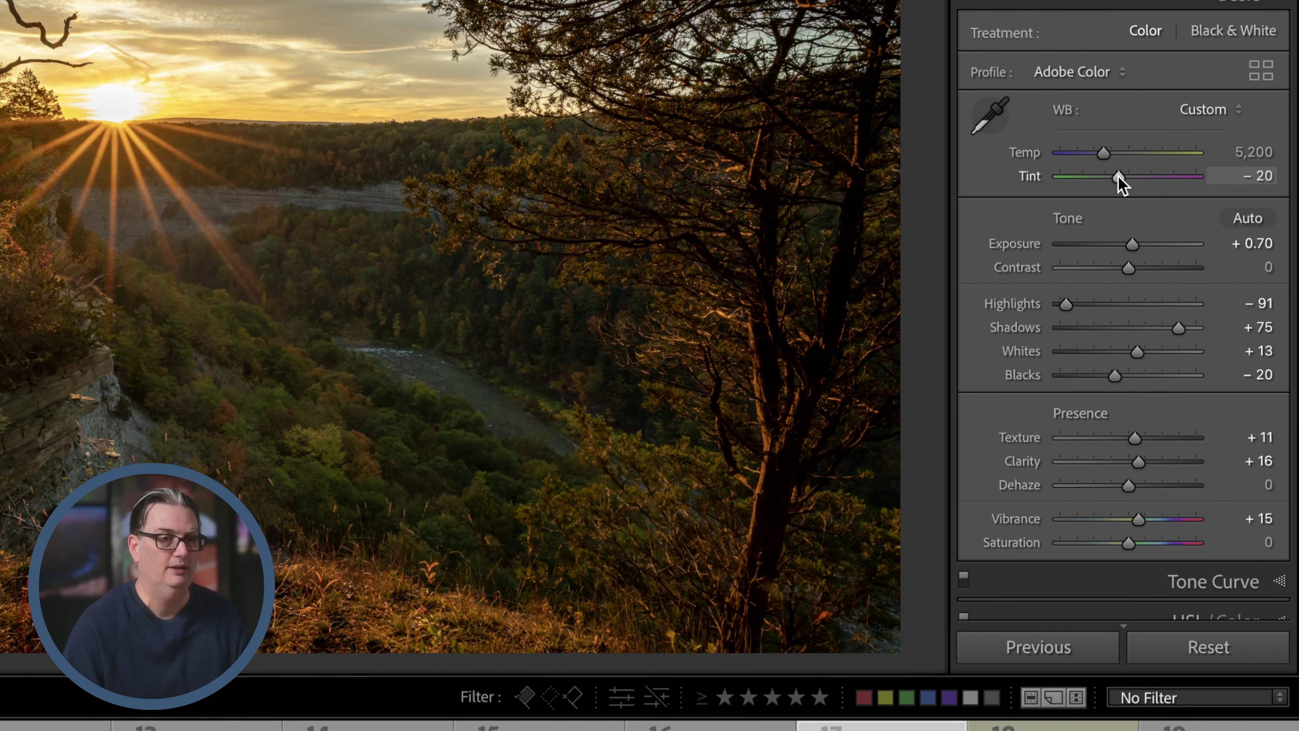
key("super+z")
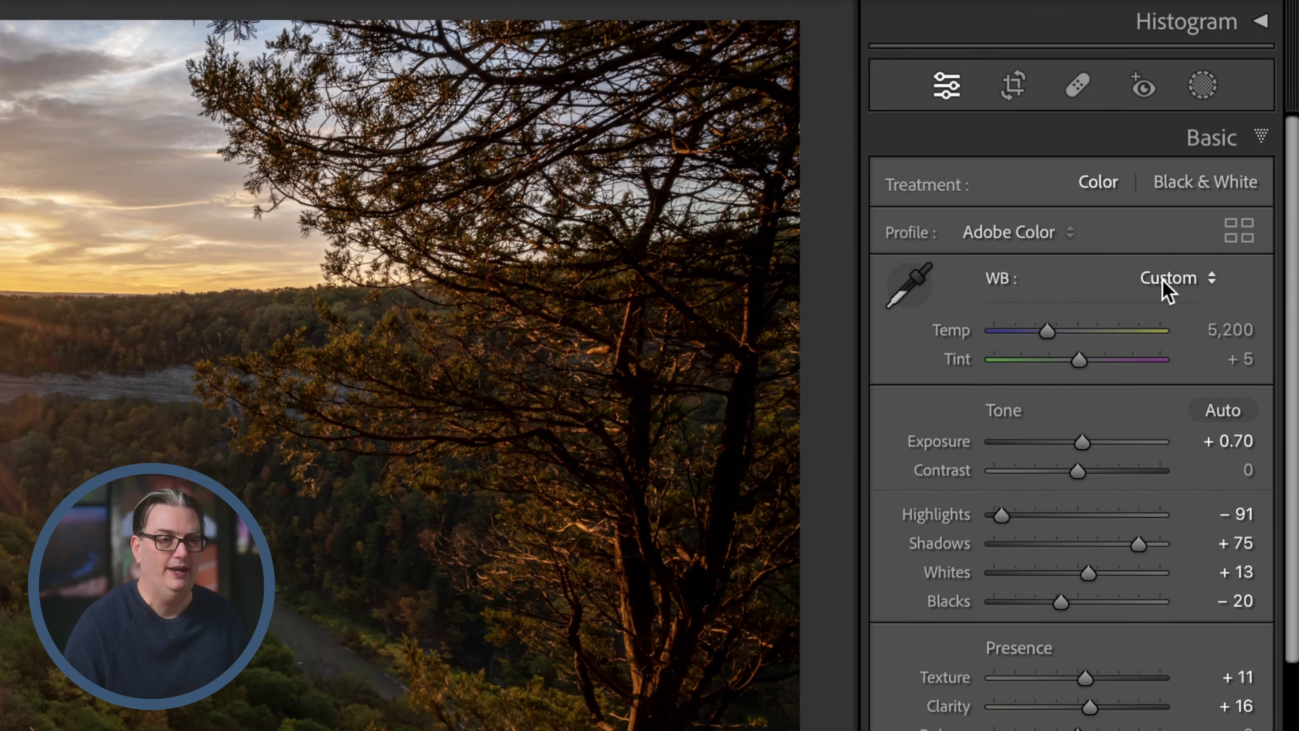
View the available white balance presets without choosing a different one.
left_click(1206, 109)
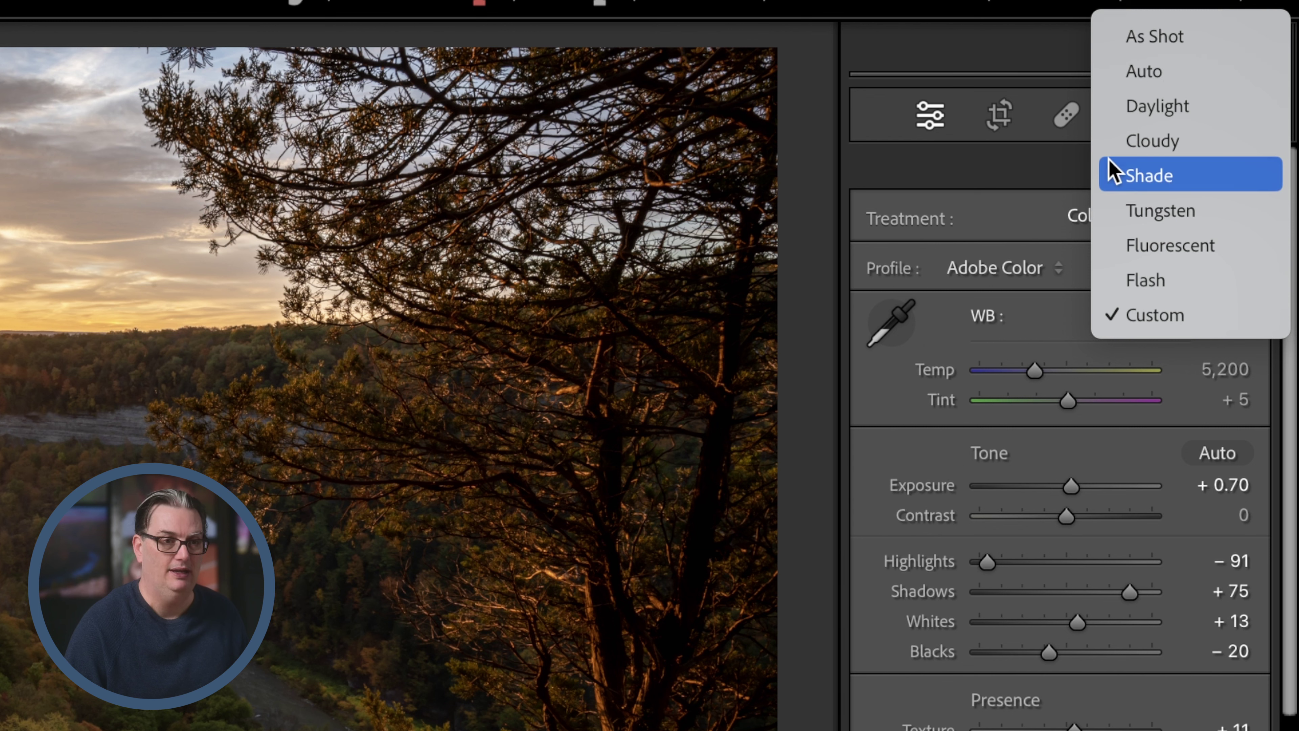
left_click(1087, 307)
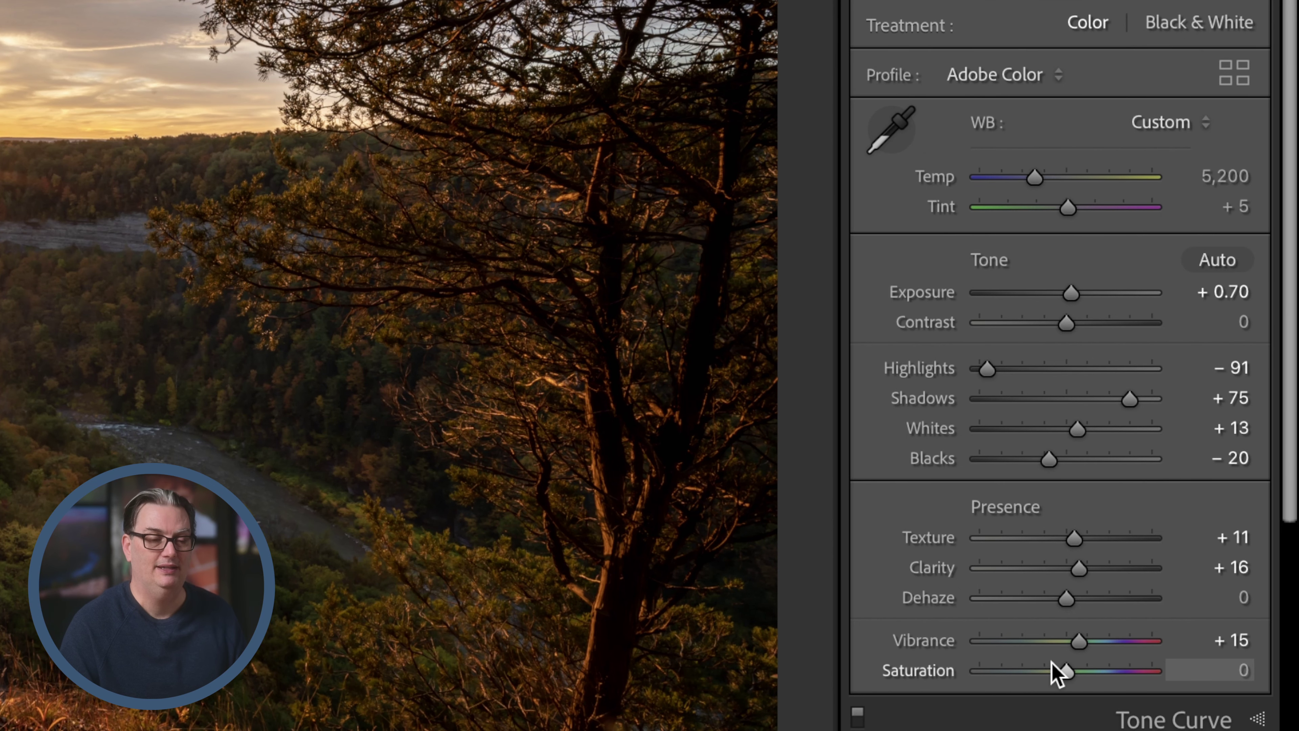
Try Saturation at −41 and −100, reset it to 0, and try a Vibrance of +47 before lowering it strongly.
left_click_drag(1068, 675, 1028, 675)
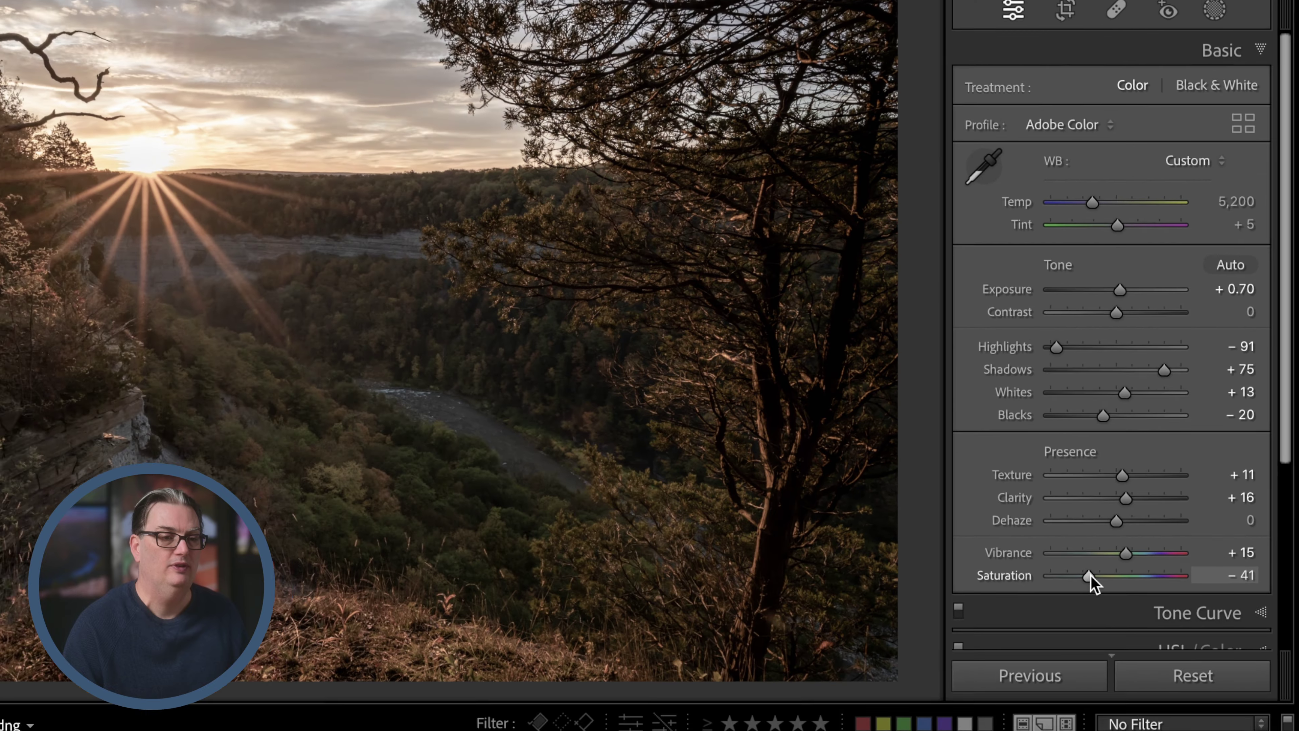
left_click_drag(1090, 575, 1074, 577)
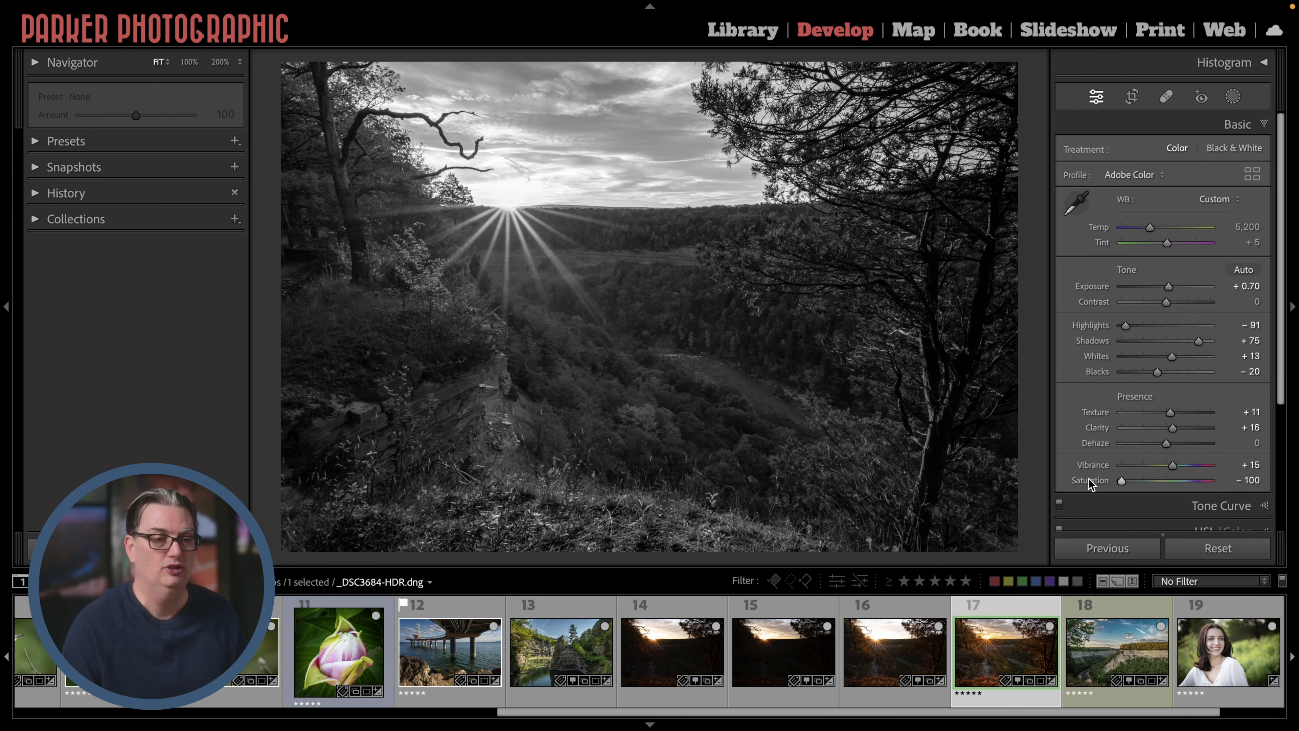
double_click(1122, 481)
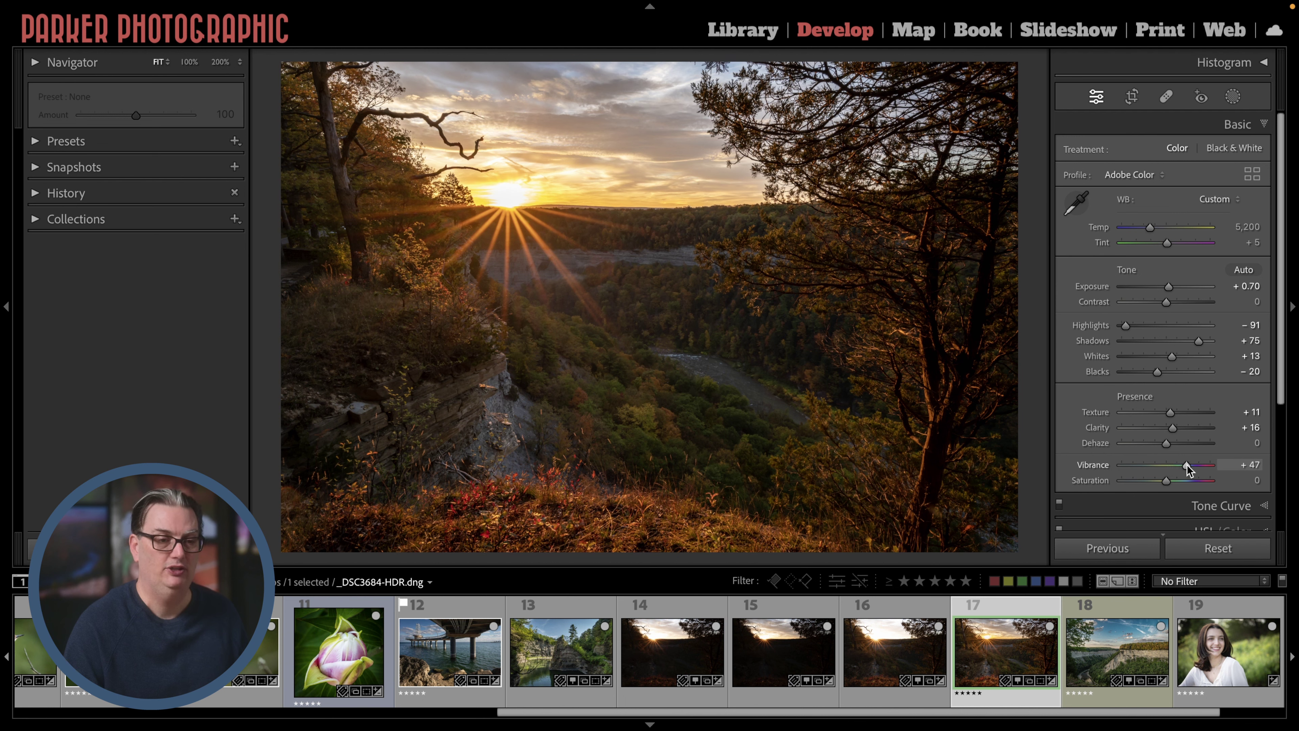
left_click_drag(1188, 468, 1123, 468)
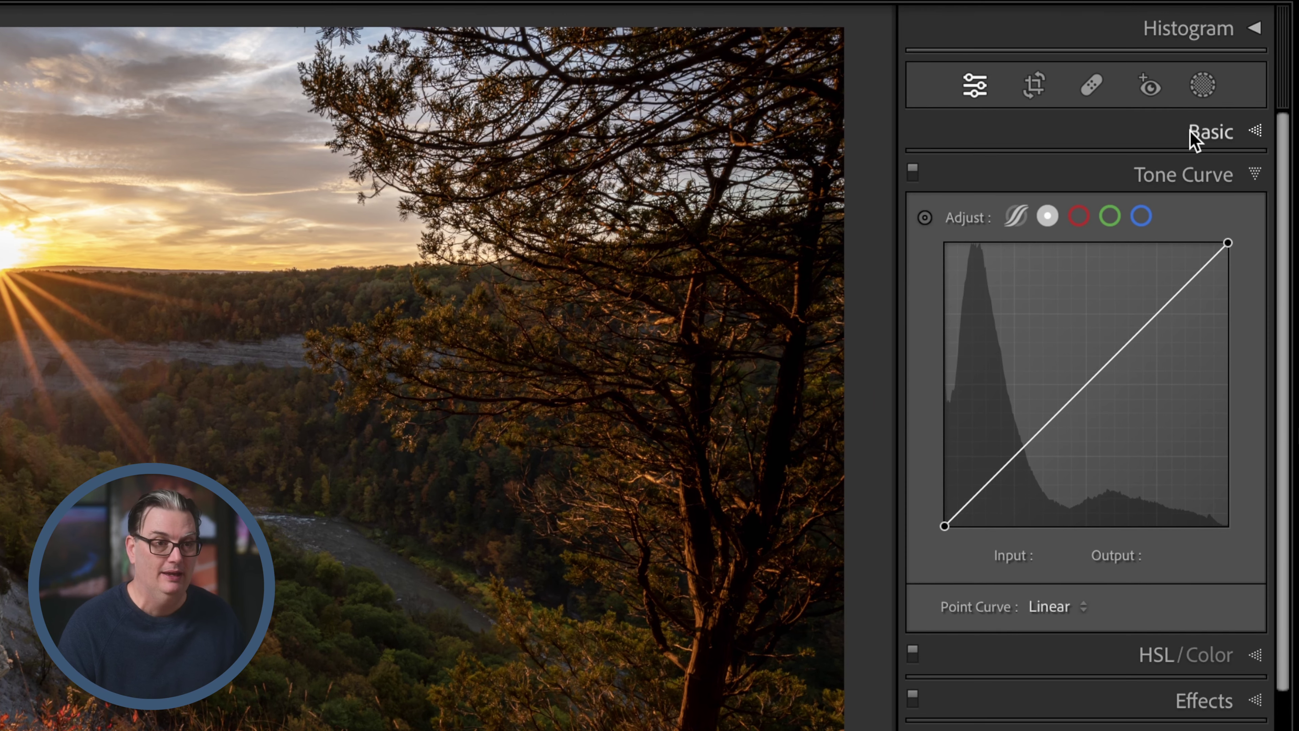
Reopen the Tone Curve, add a midtone point, try it at input 118 and output 152, and return it to 131/132.
left_click(1192, 134)
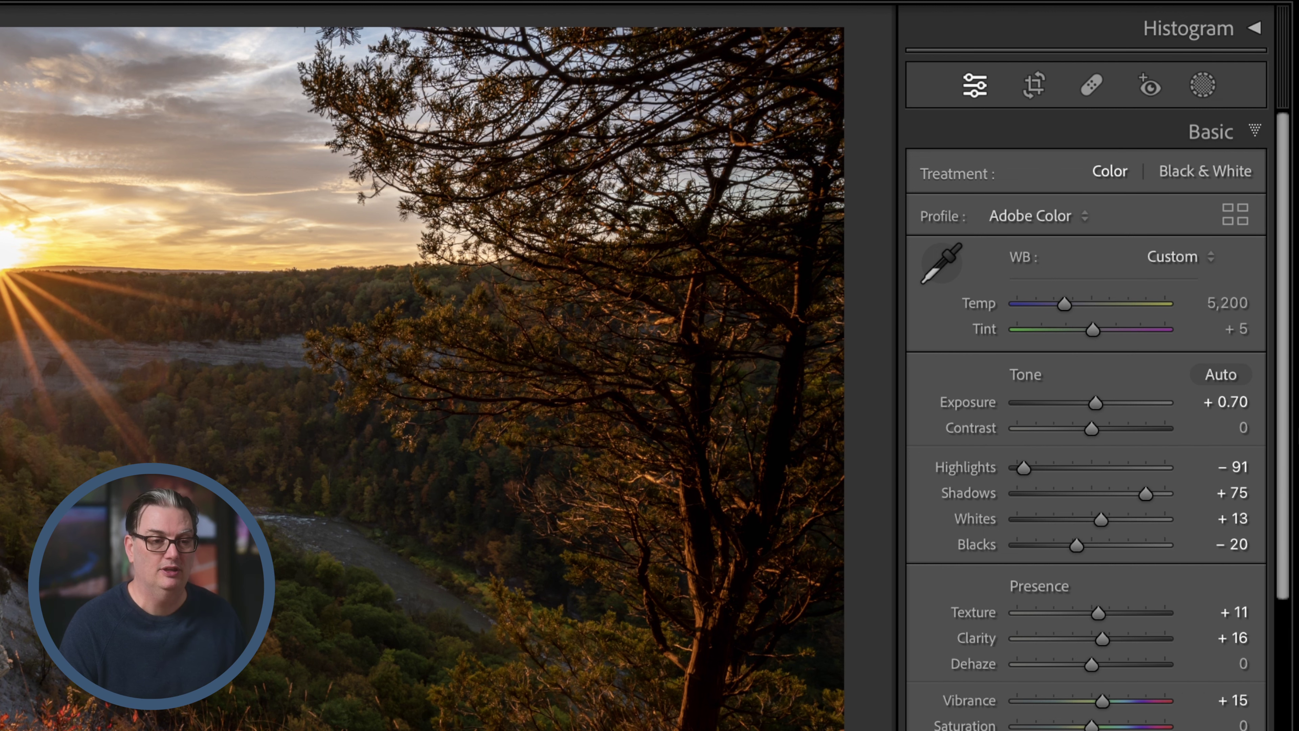
key("ctrl+2")
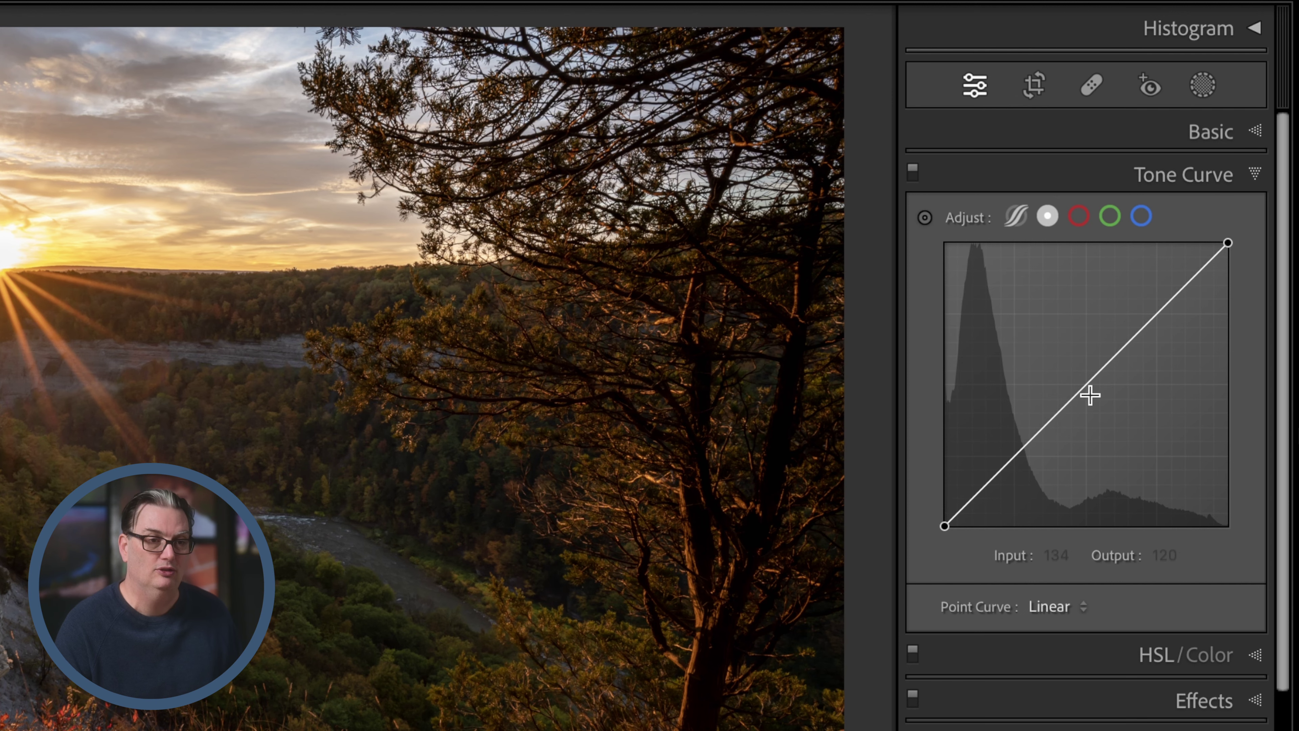
left_click(1088, 383)
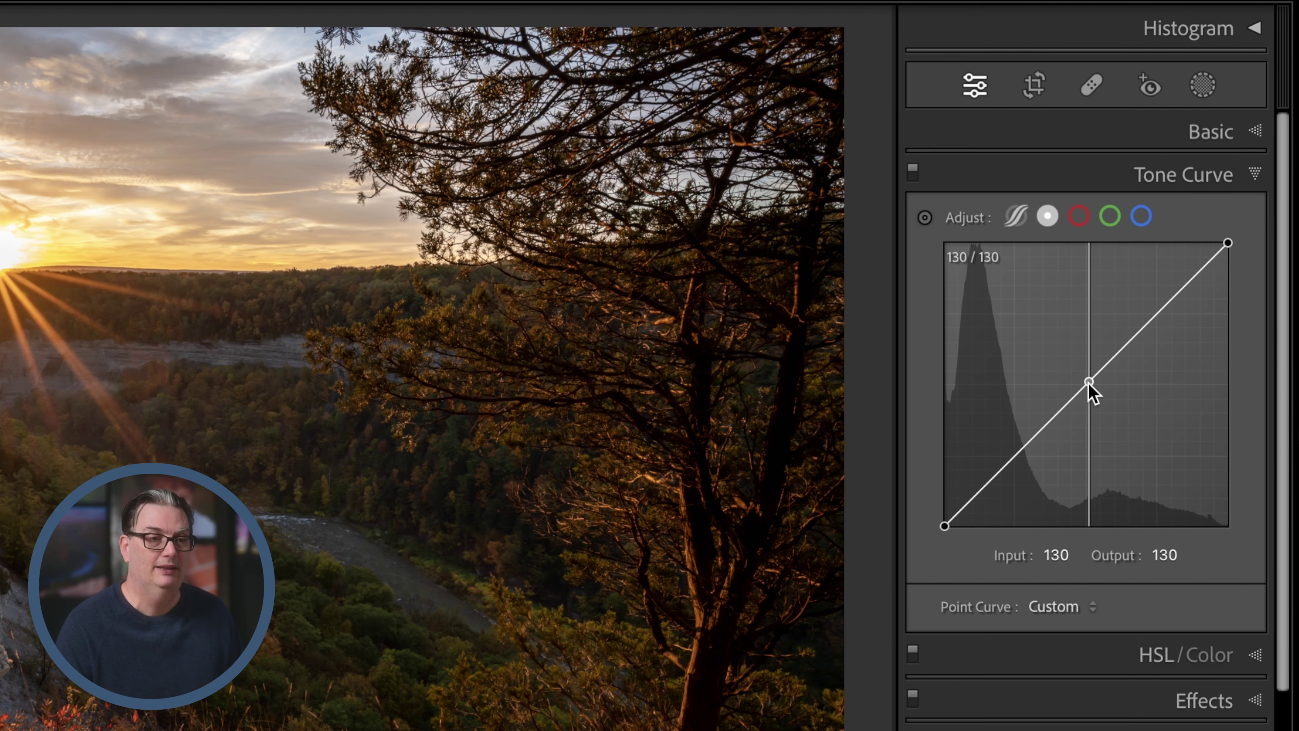
left_click_drag(1088, 383, 1075, 357)
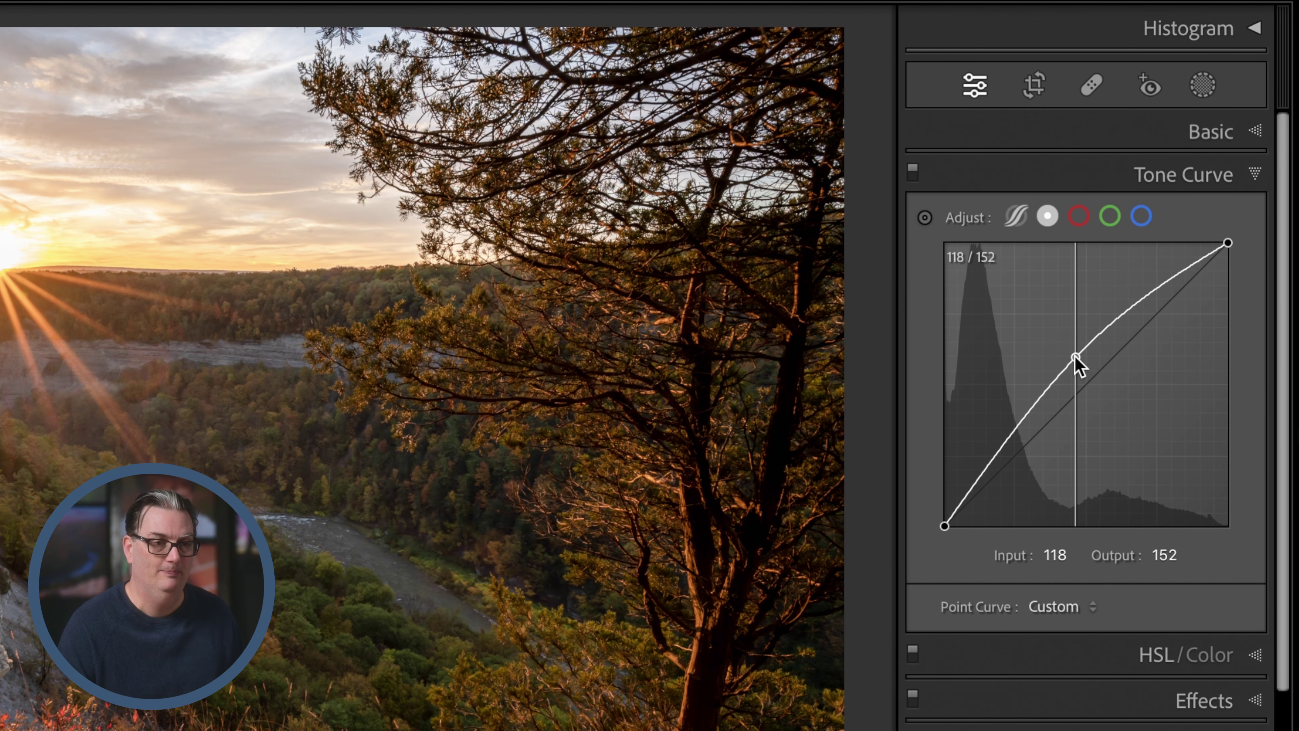
left_click_drag(1076, 357, 1090, 380)
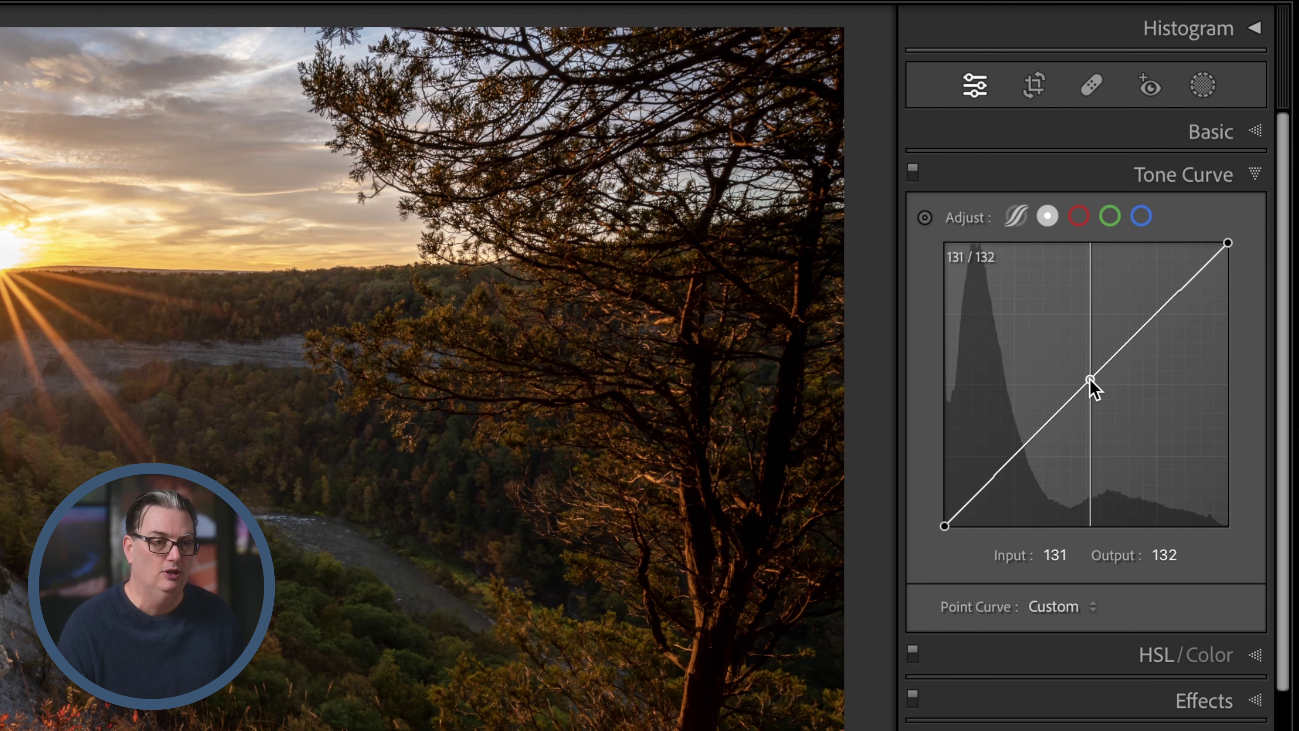
Form an S-curve by adding a highlight point at 184/198 and a shadow point at 70/54.
left_click(1154, 315)
left_click(1013, 457)
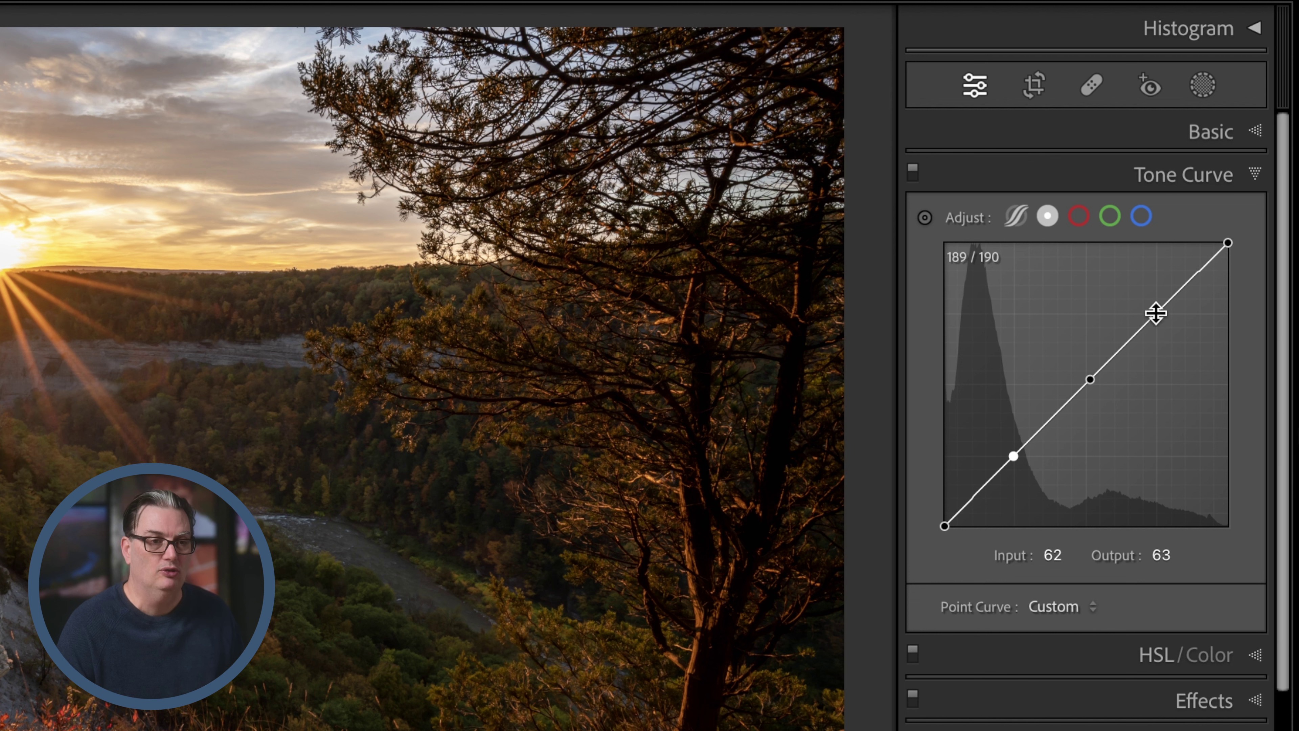
left_click_drag(1155, 315, 1150, 306)
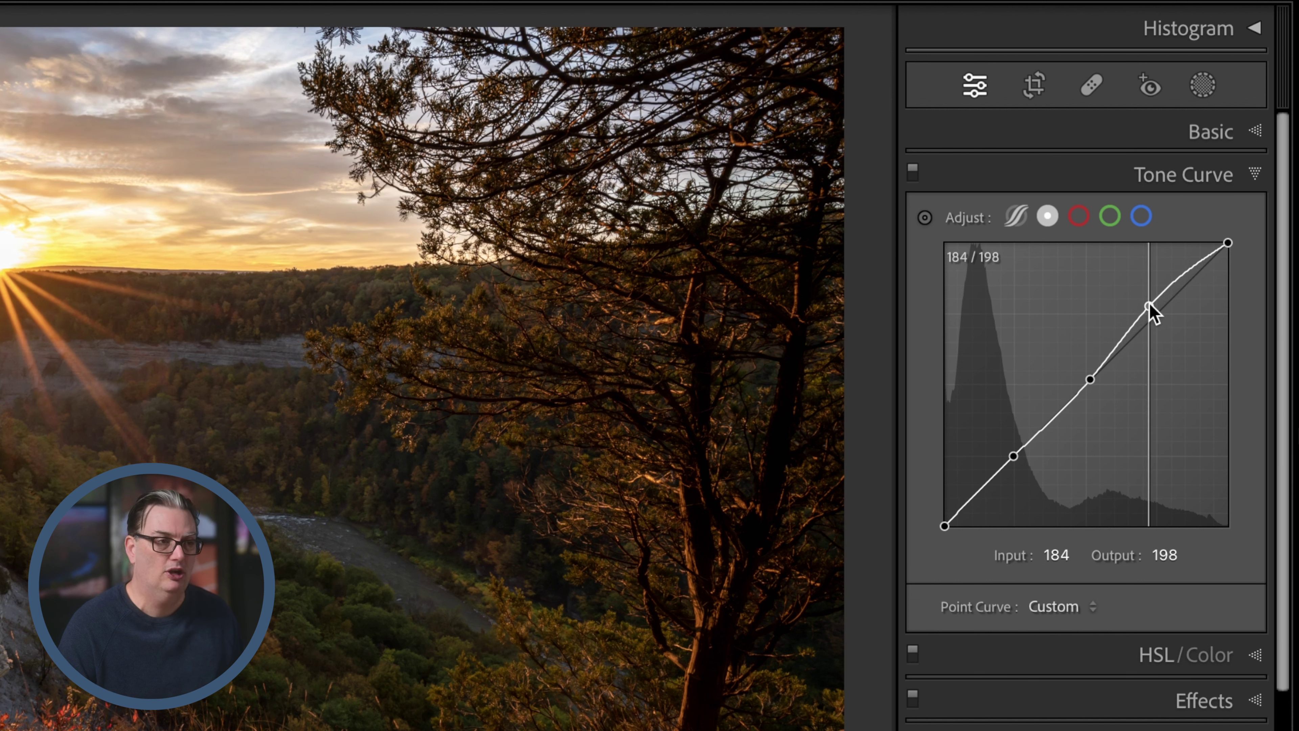
left_click(1013, 455)
left_click_drag(1013, 455, 1022, 465)
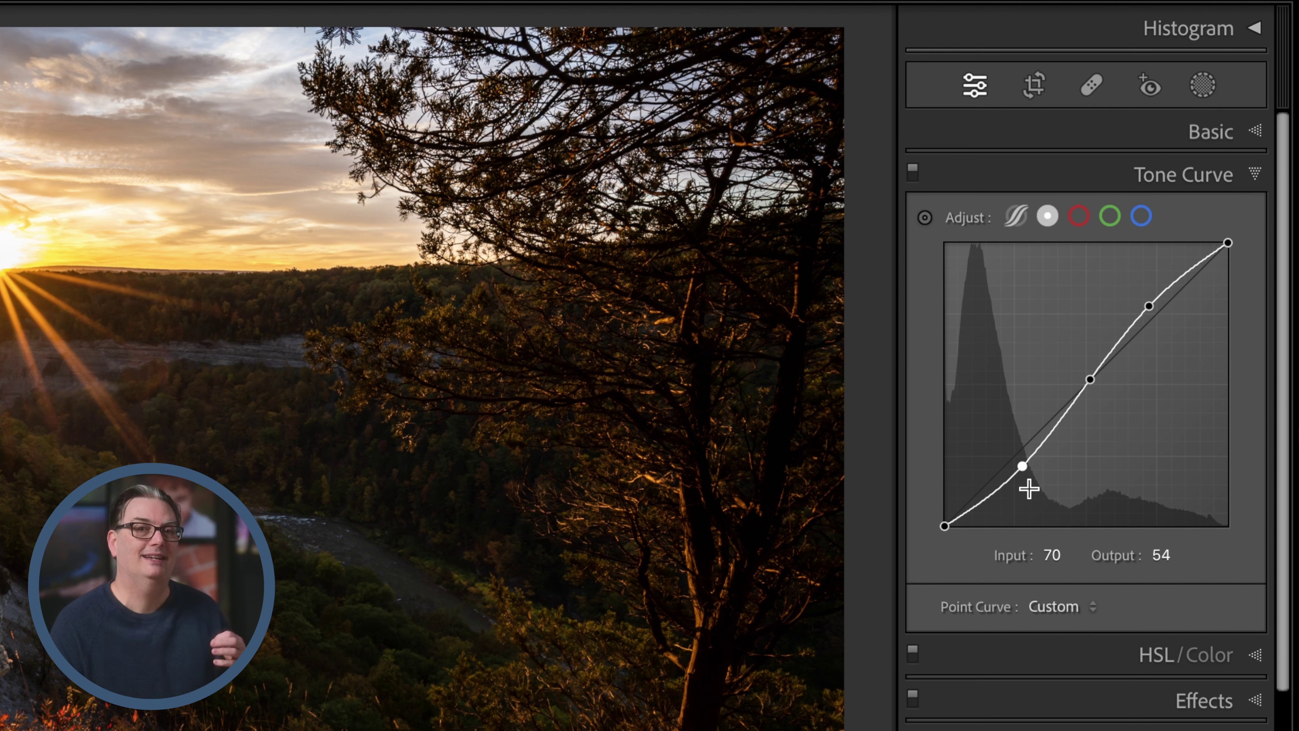
Strengthen the S-curve to 76/45 and 179/205, and soften it to 73/62 in the shadows and 186/196 in the highlights.
left_click_drag(1020, 468, 1029, 476)
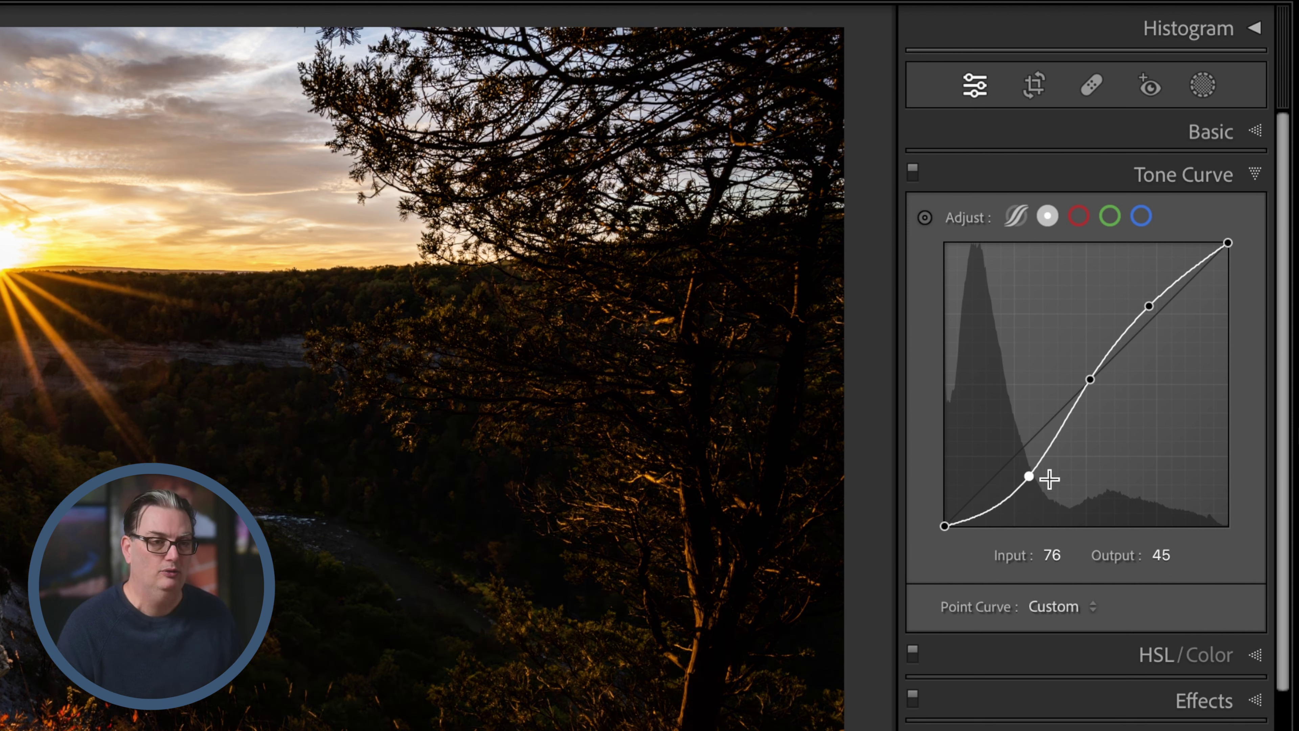
left_click_drag(1149, 306, 1144, 298)
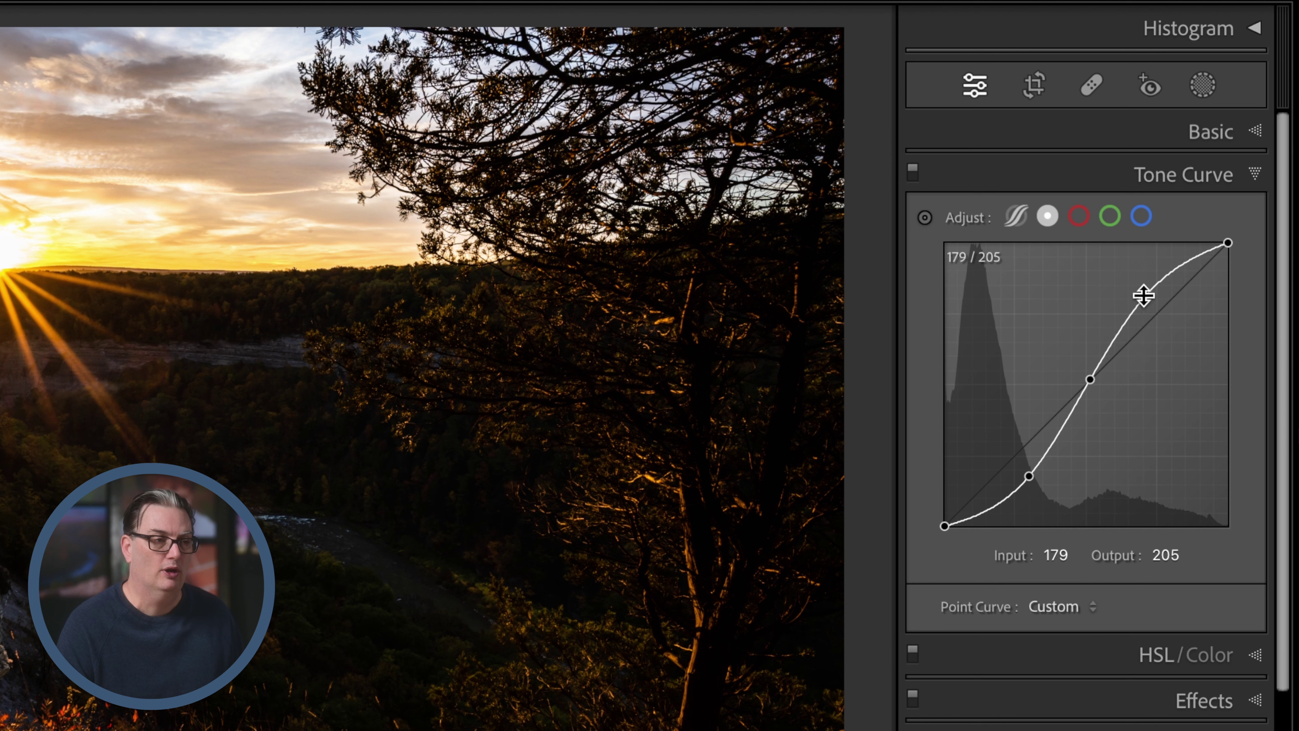
left_click_drag(1029, 476, 1026, 457)
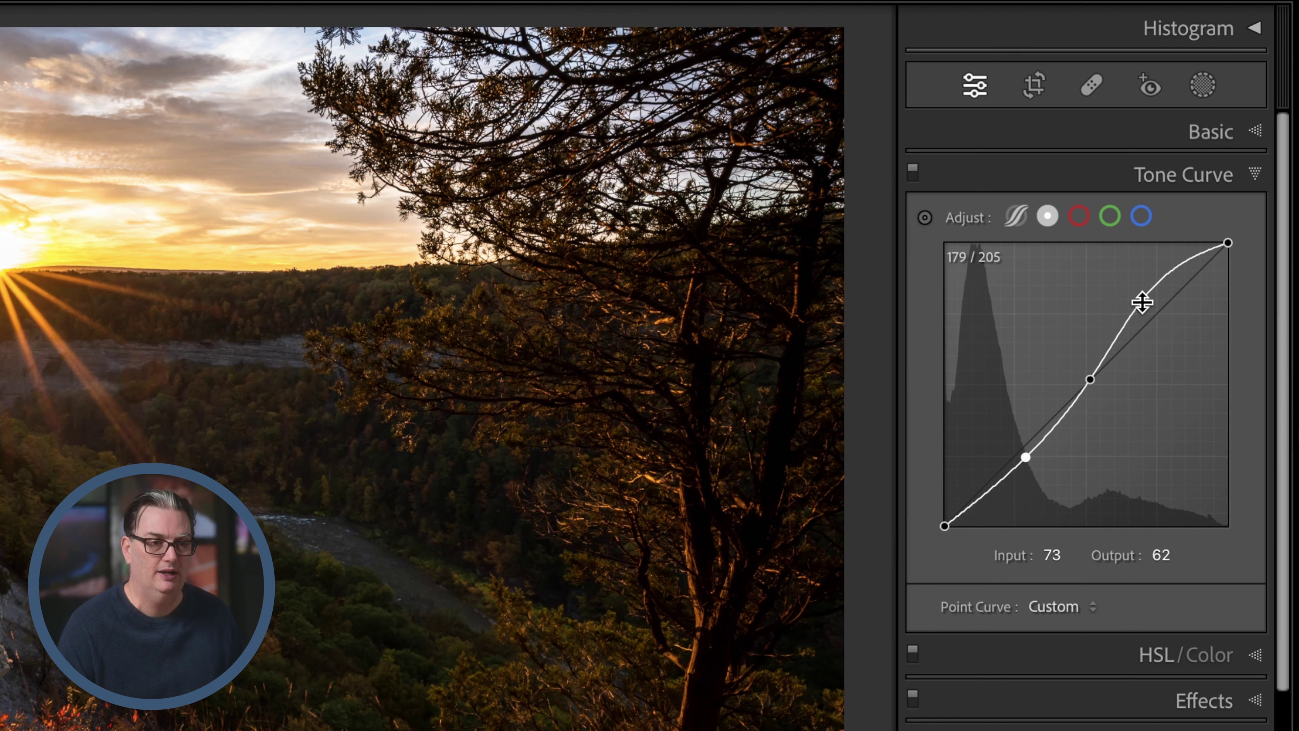
left_click_drag(1143, 299, 1152, 306)
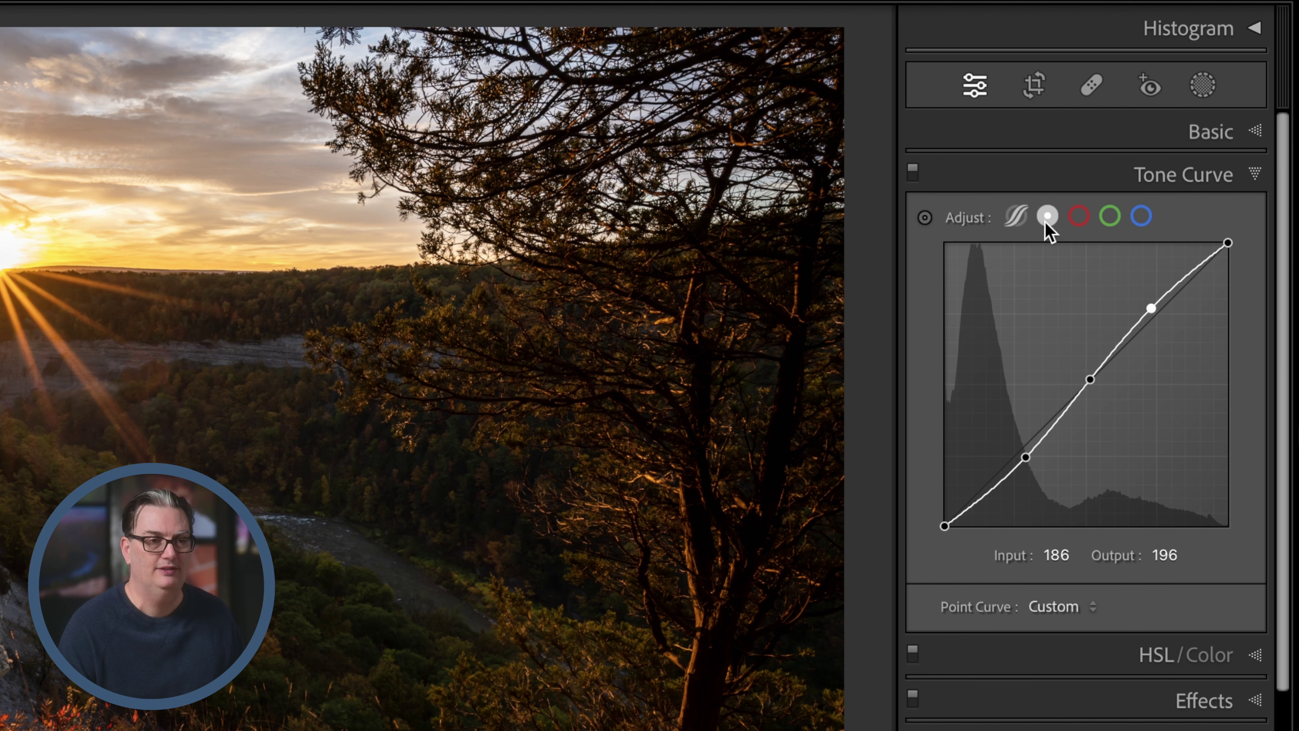
View the red, green and blue channel curves and return to the red channel.
left_click(1079, 216)
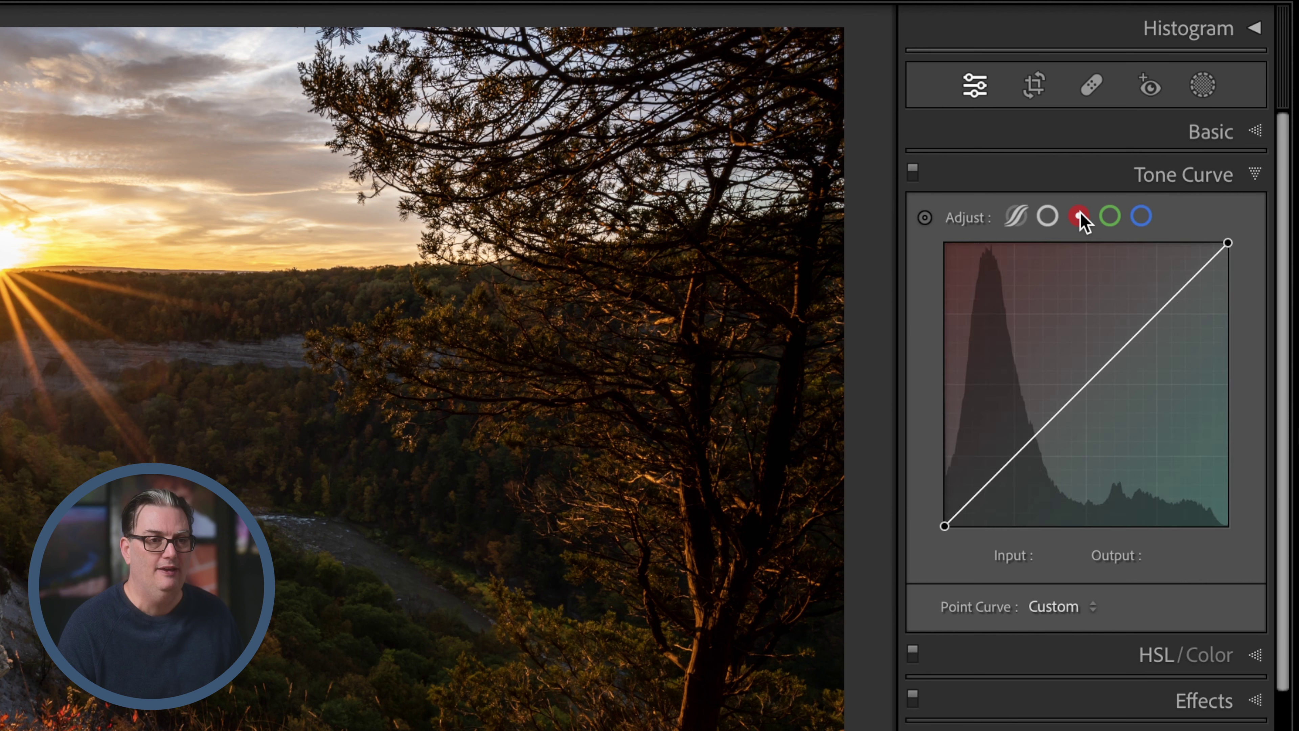
left_click(1110, 216)
left_click(1141, 217)
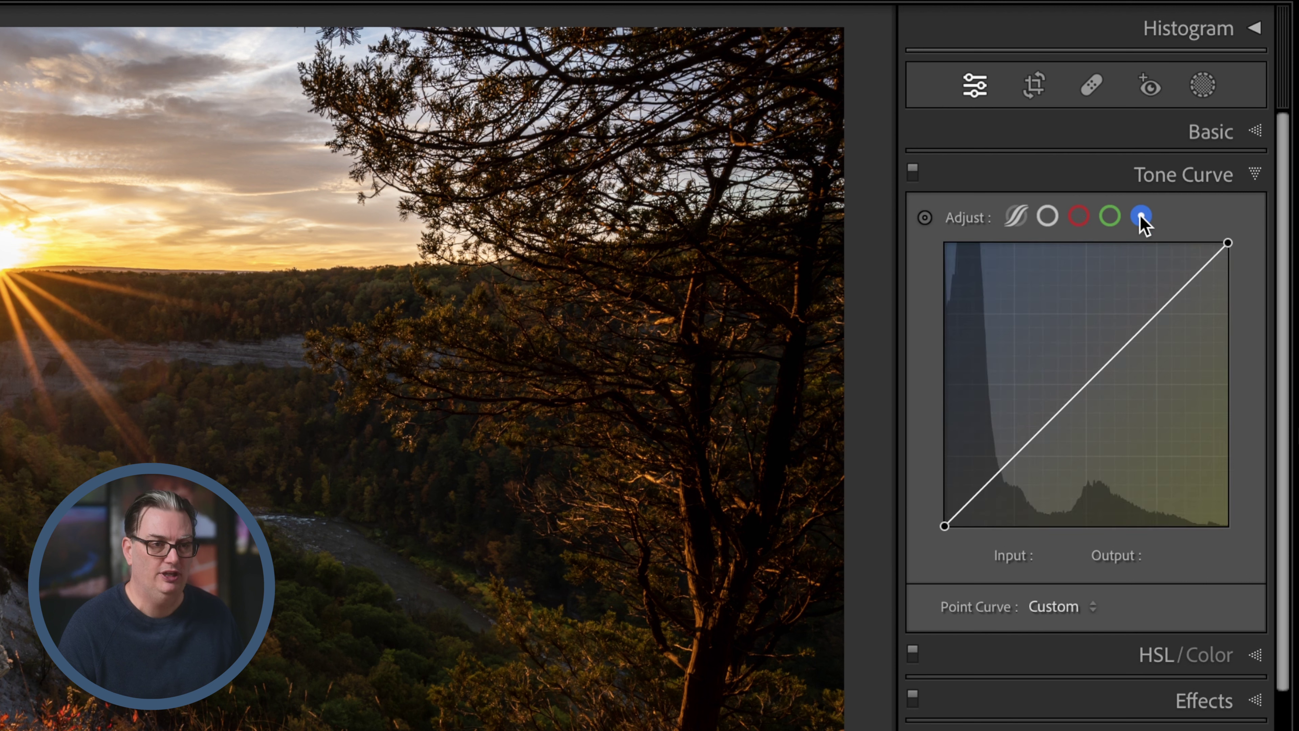
left_click(1077, 216)
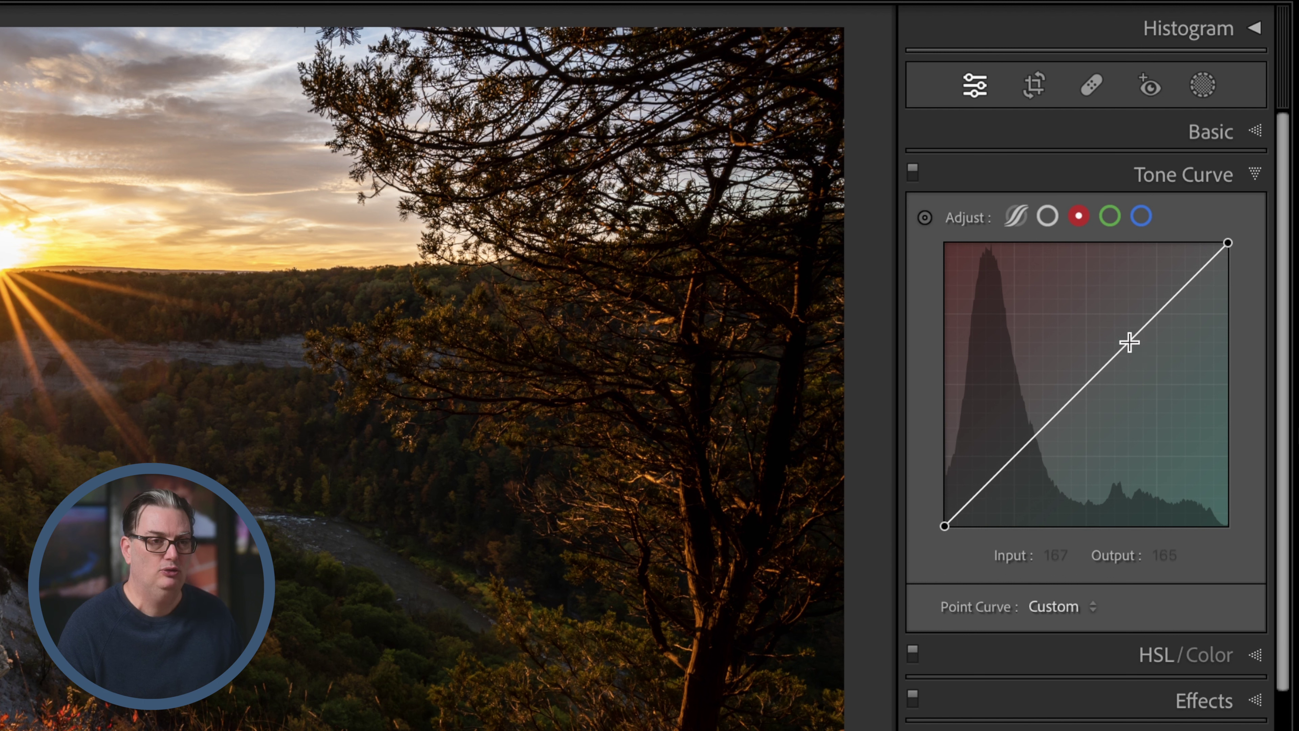
Try lifting the red channel's highlights while anchoring its shadows at 65/65, and reset all curve channels.
left_click_drag(1122, 355, 1108, 332)
left_click_drag(1169, 282, 1165, 273)
left_click_drag(1083, 359, 1087, 371)
left_click_drag(1021, 463, 1017, 453)
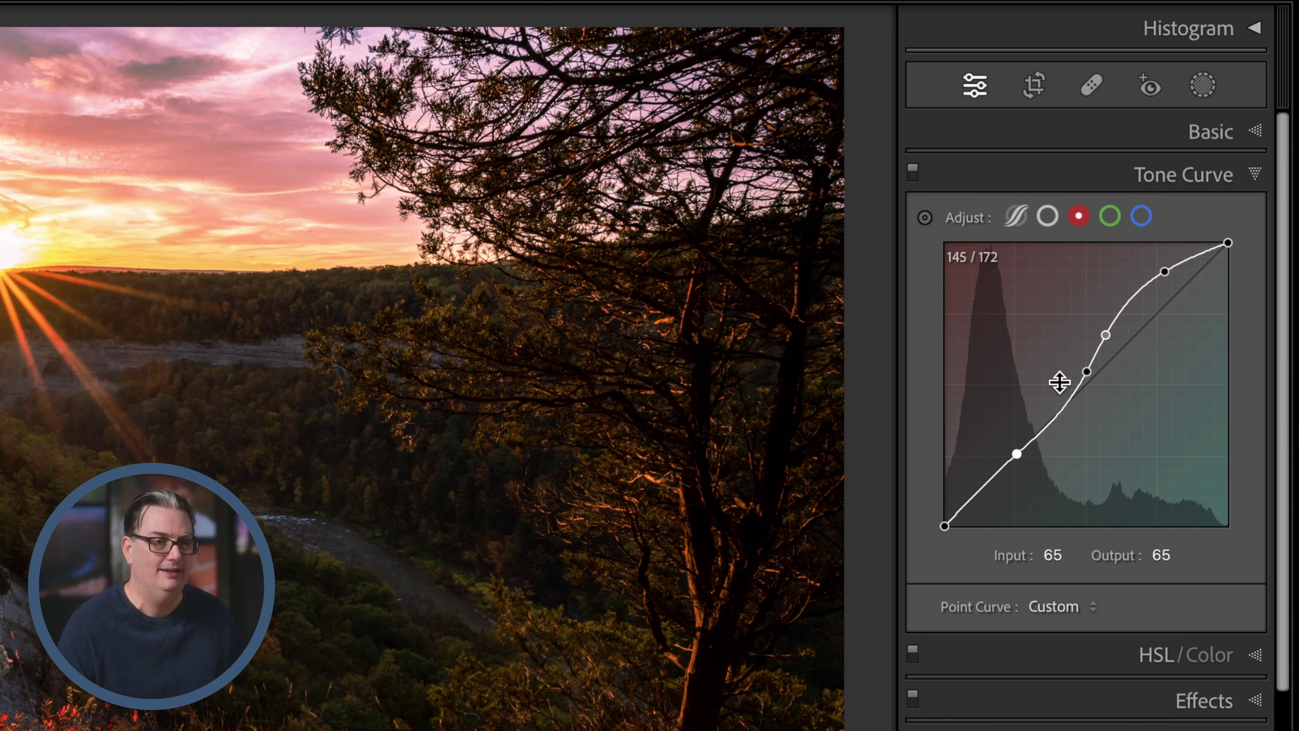
right_click(1123, 310)
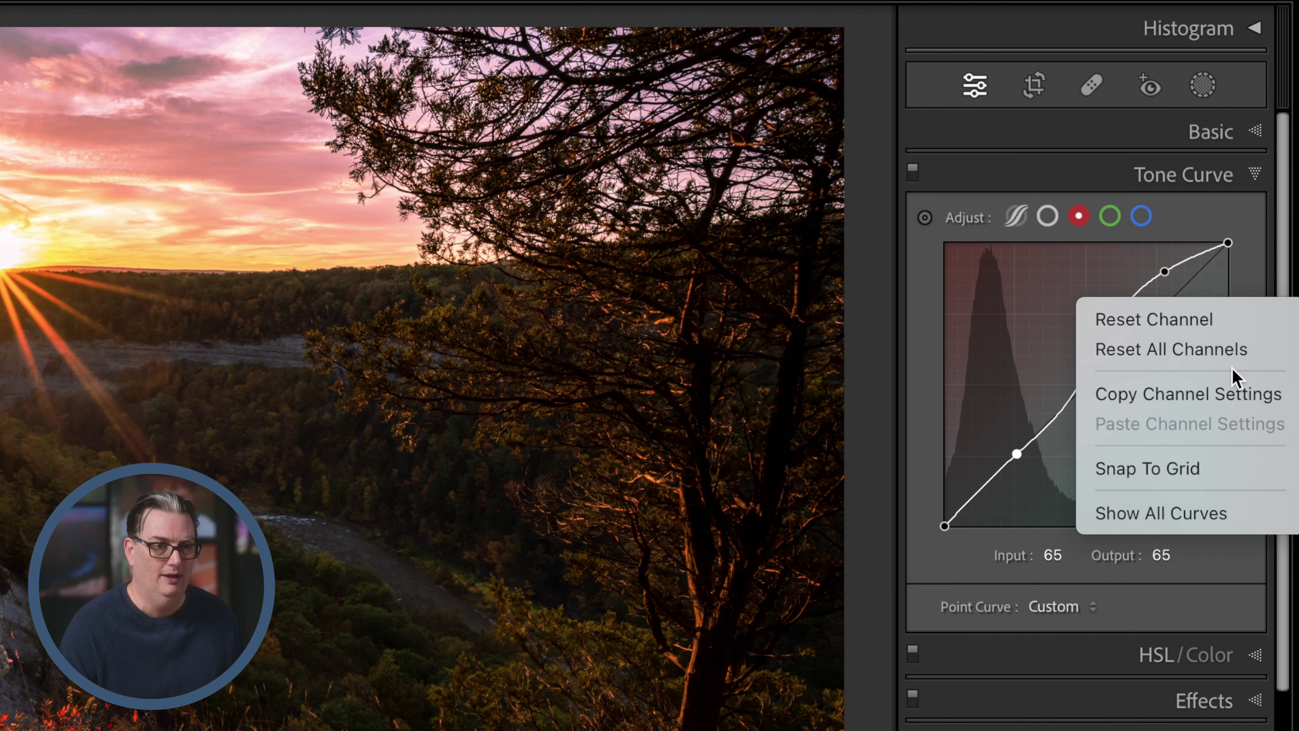
left_click(1226, 351)
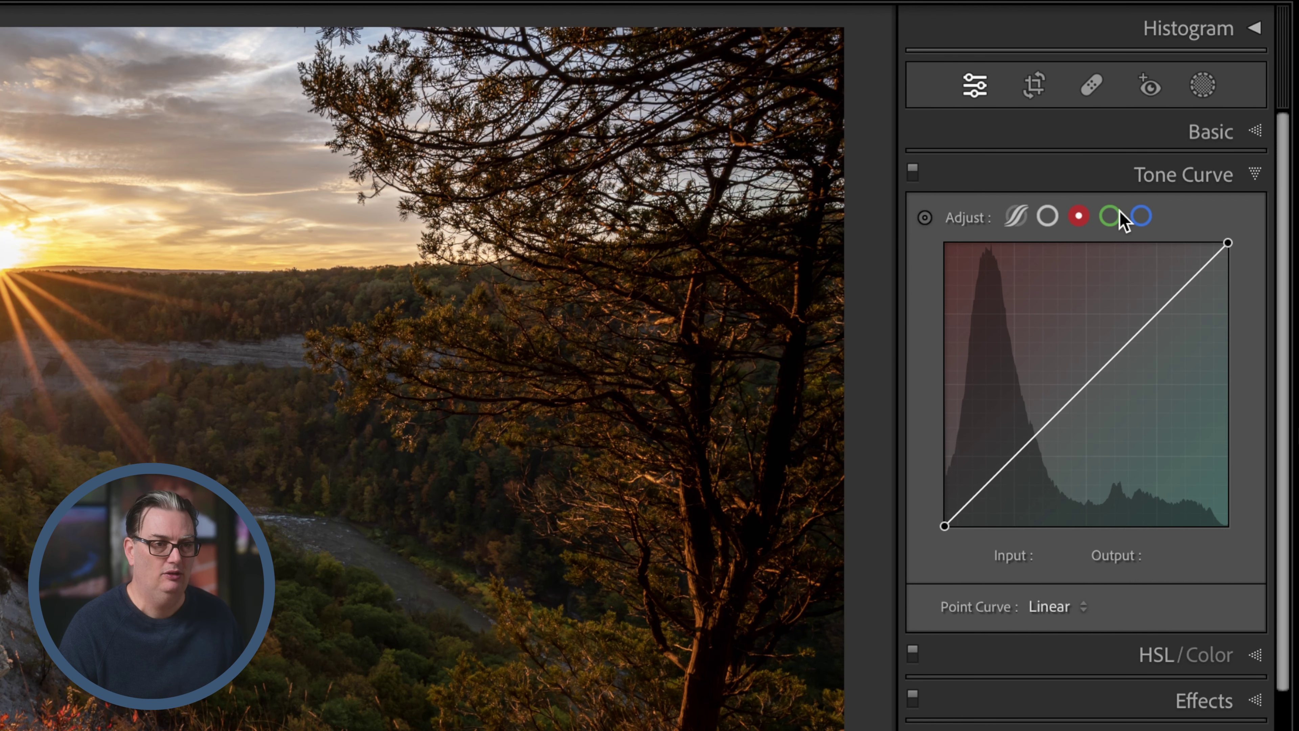
Return to the combined-channel point curve, and switch from the Tone Curve to the HSL / Color adjustments.
left_click(1048, 216)
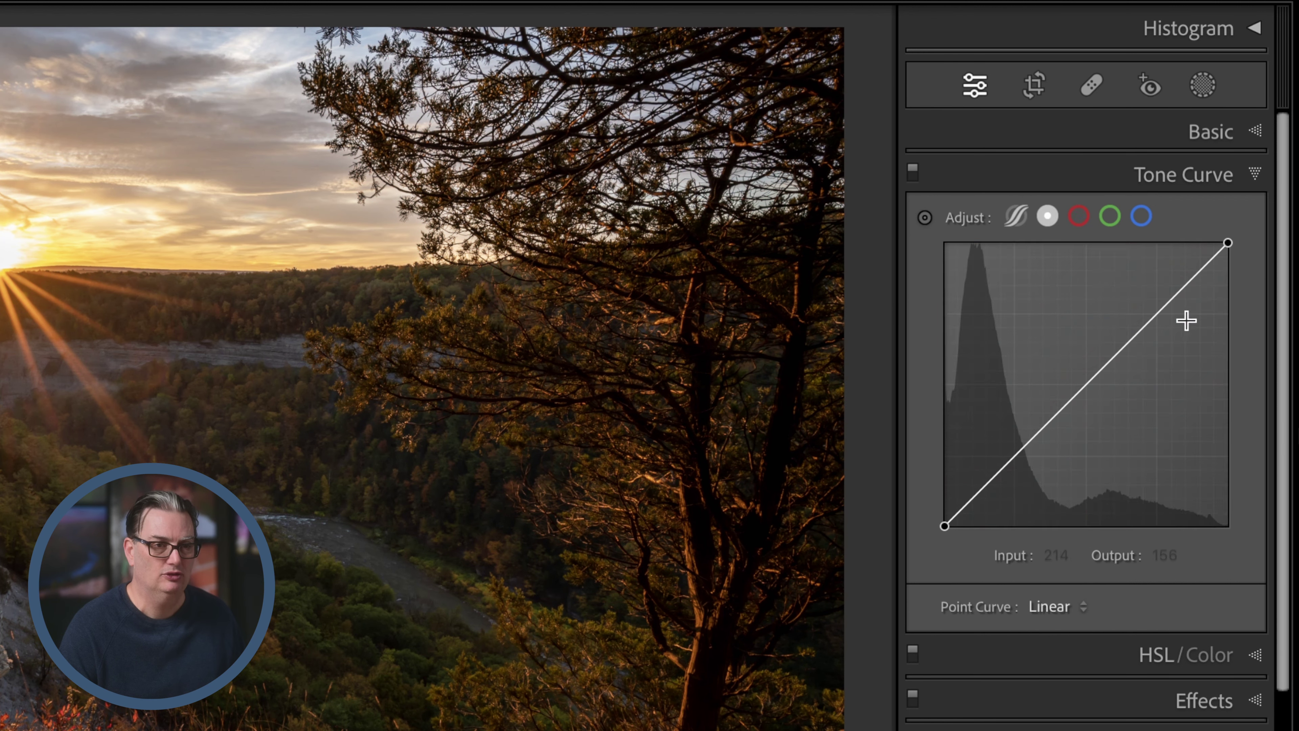
left_click(1199, 179)
left_click(1091, 225)
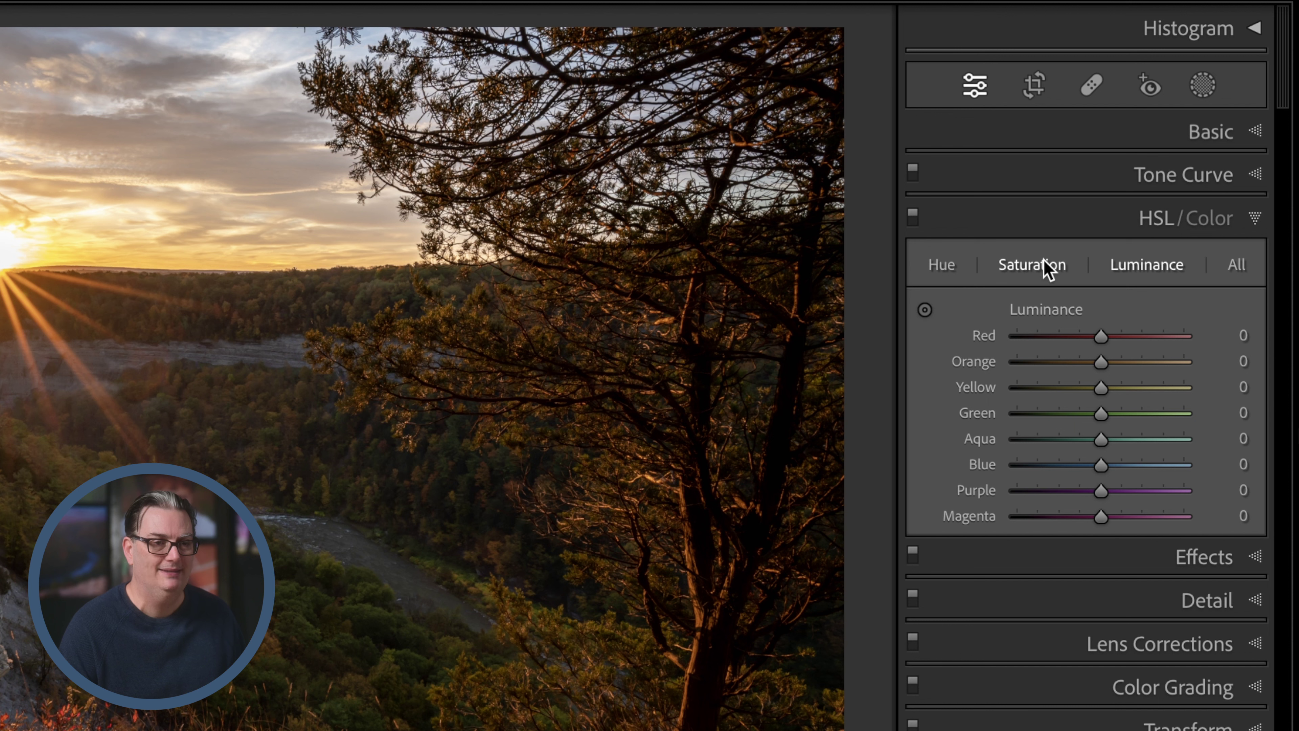
Try shifting the orange hue to -50 in the HSL adjustments, and undo the change.
left_click(941, 266)
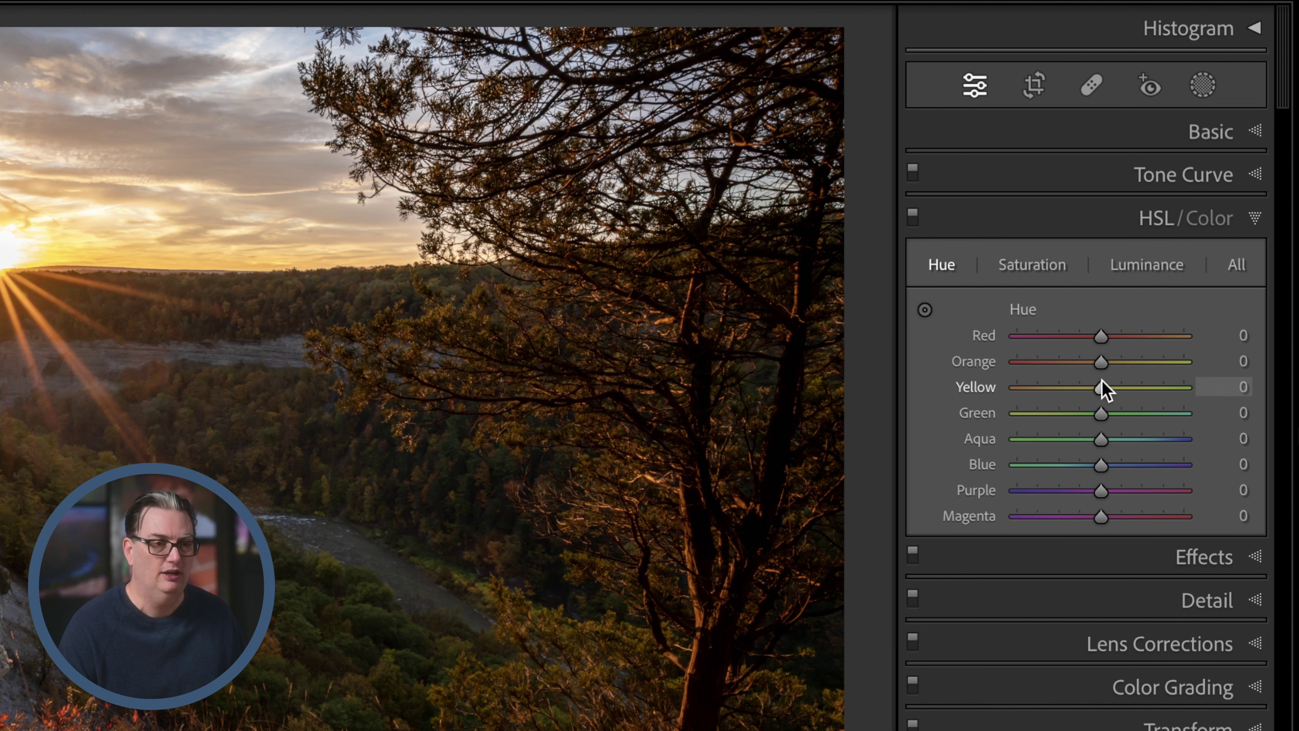
left_click_drag(1089, 342, 1064, 378)
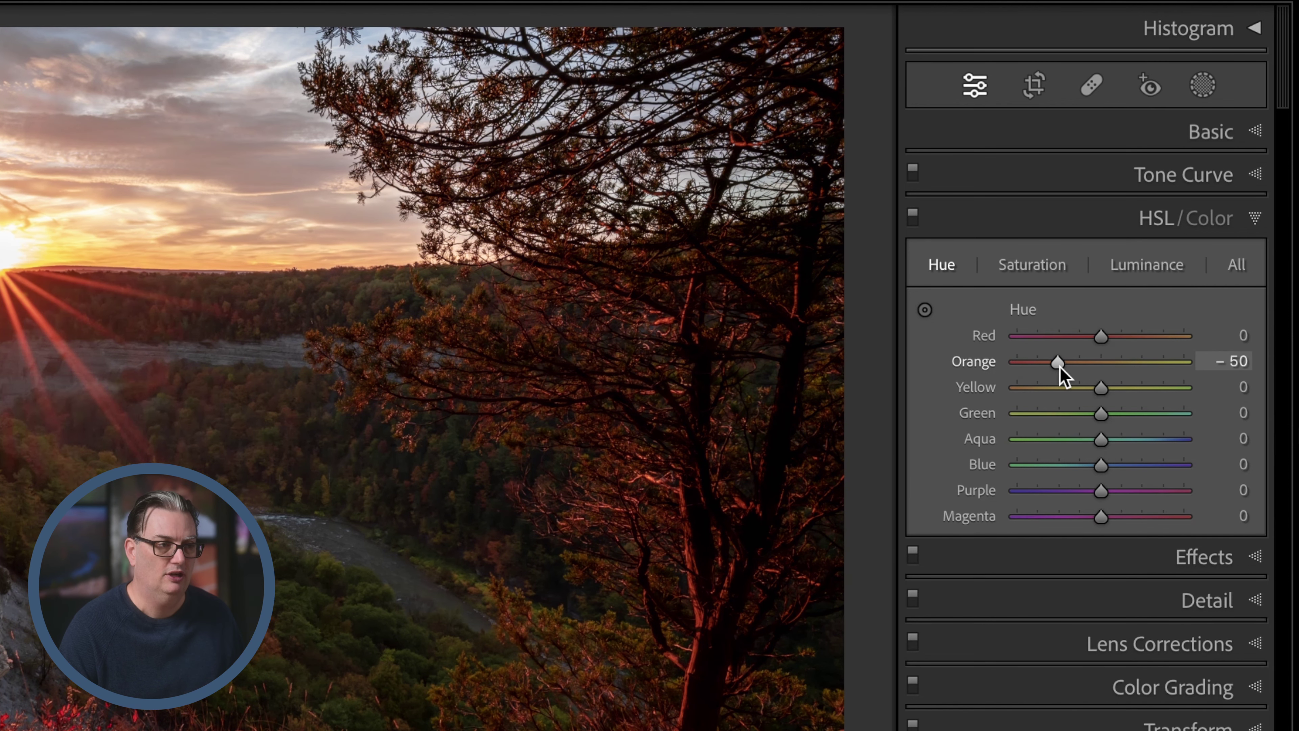
key("ctrl+z")
Try raising orange saturation to +76 and lowering it, reset it, and switch to the luminance adjustments with orange at 0.
left_click(1051, 277)
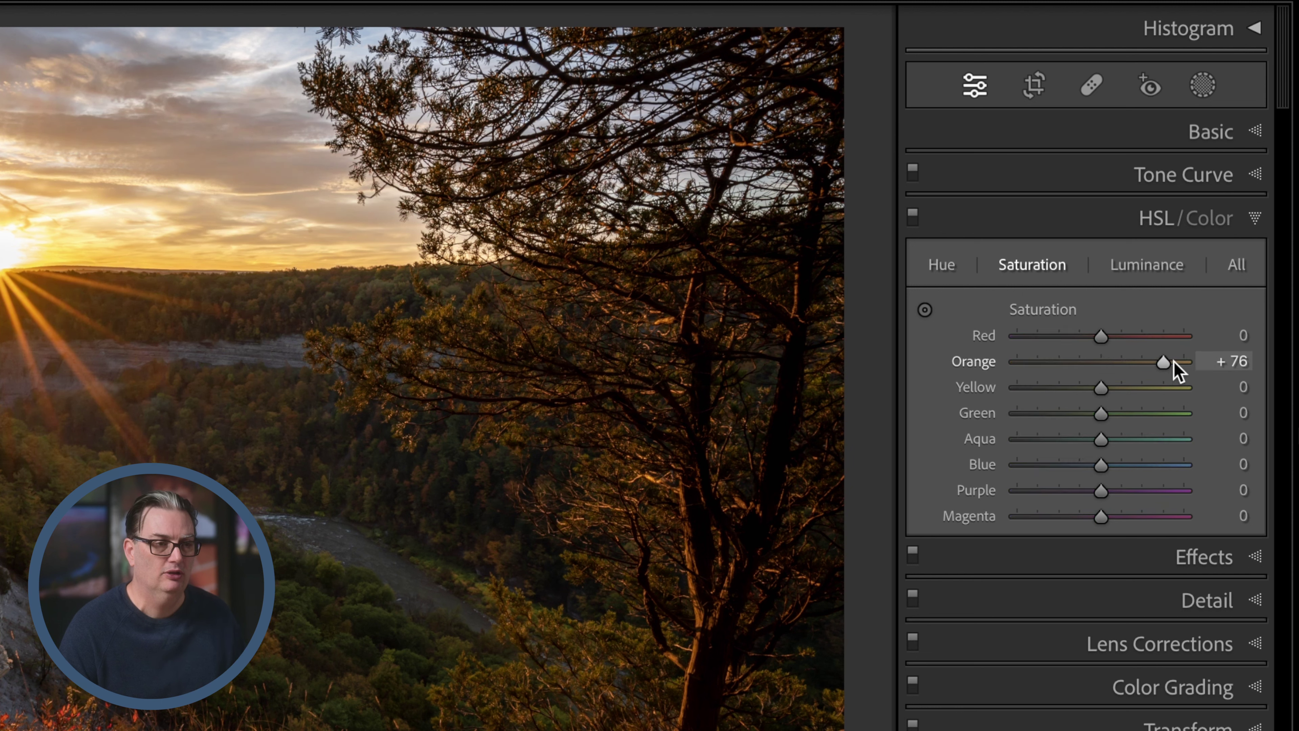
left_click_drag(1176, 368, 1043, 368)
double_click(1038, 364)
left_click(1134, 268)
double_click(1043, 365)
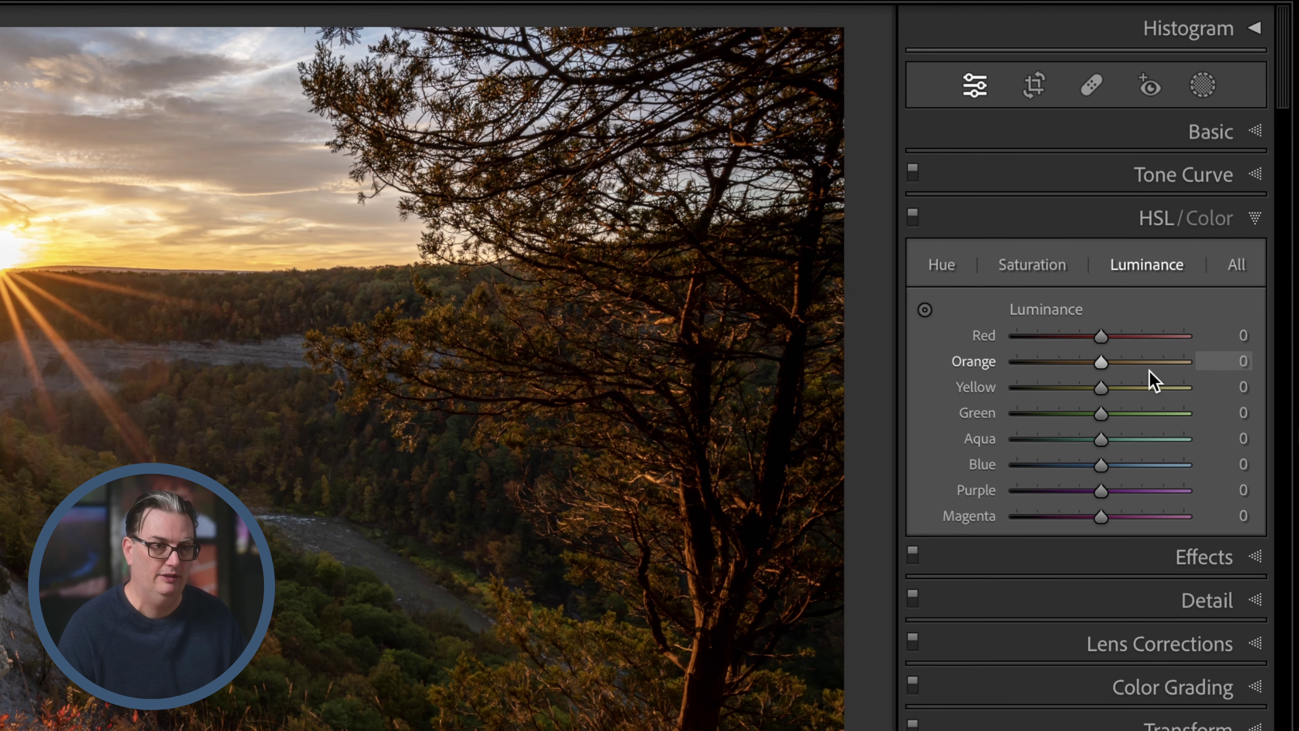
Try the Black & White treatment, and adjust the tonal brightness of the colours in the Black & White Mix.
left_click(1253, 134)
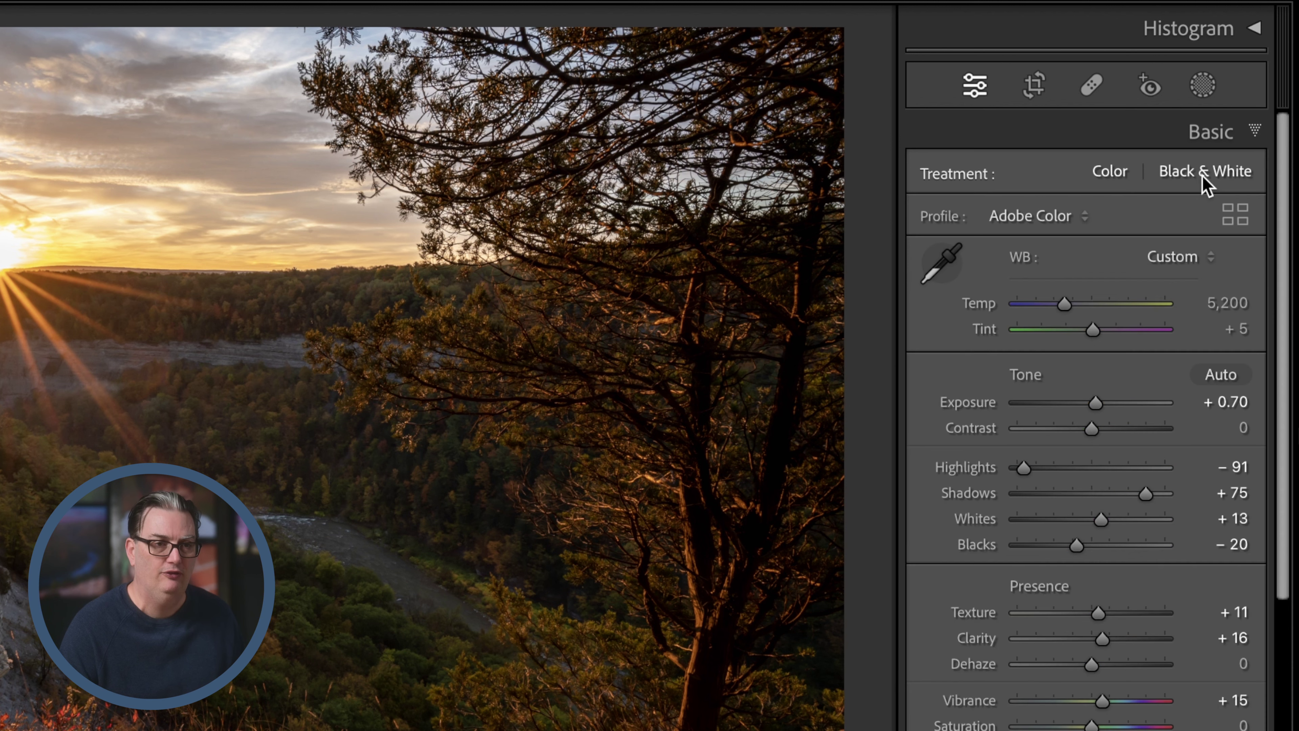
left_click(1220, 174)
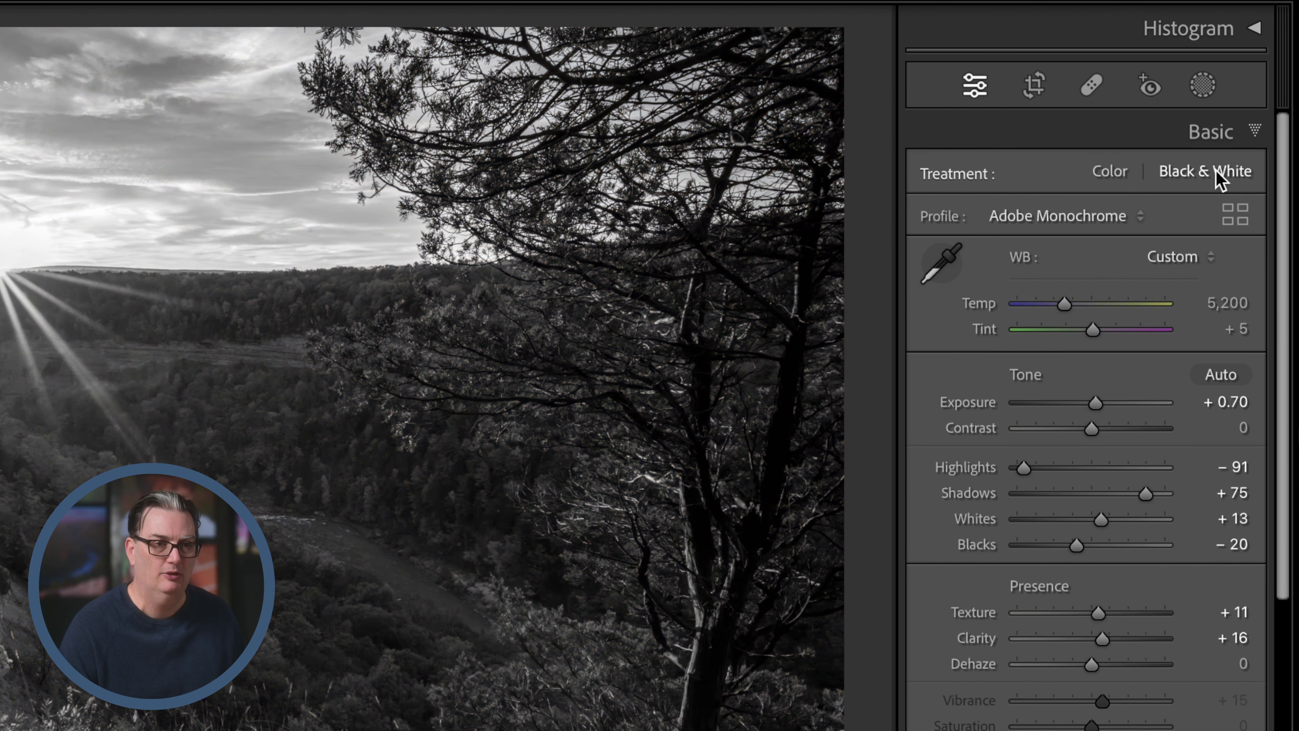
left_click_drag(1284, 342, 1284, 392)
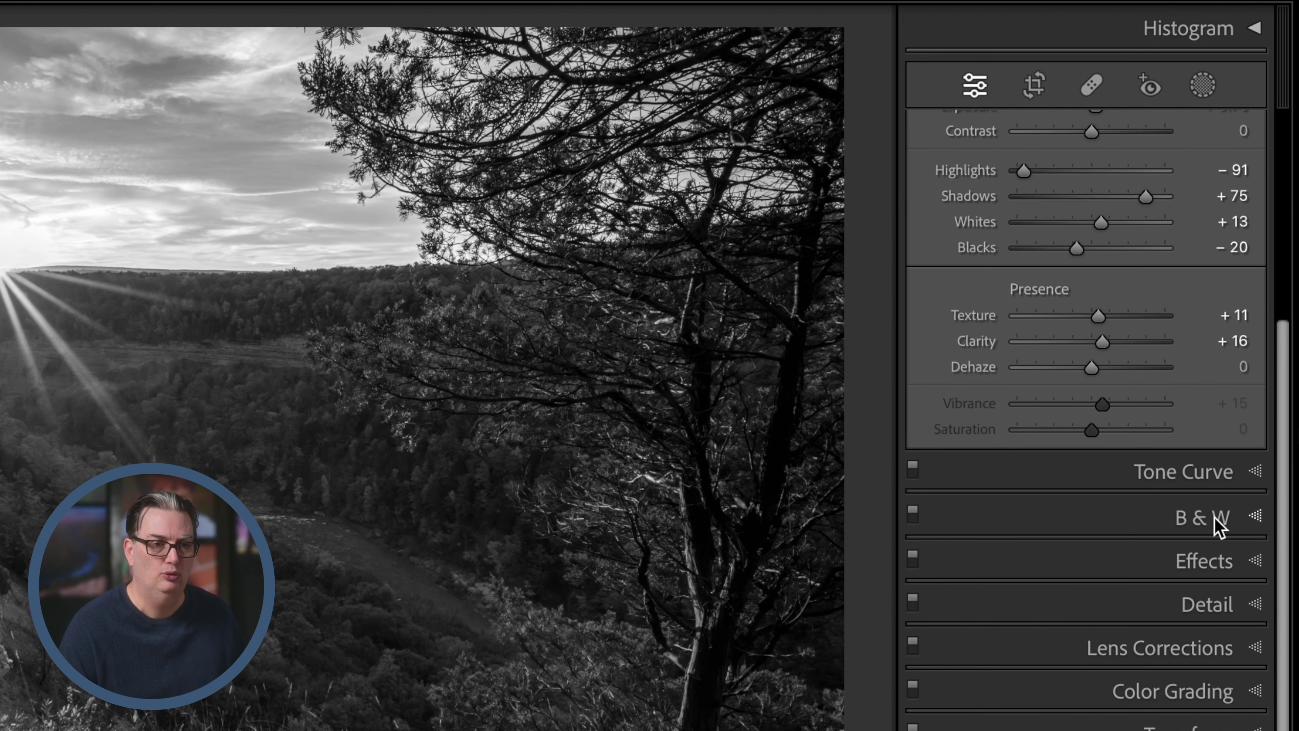
left_click(1220, 527)
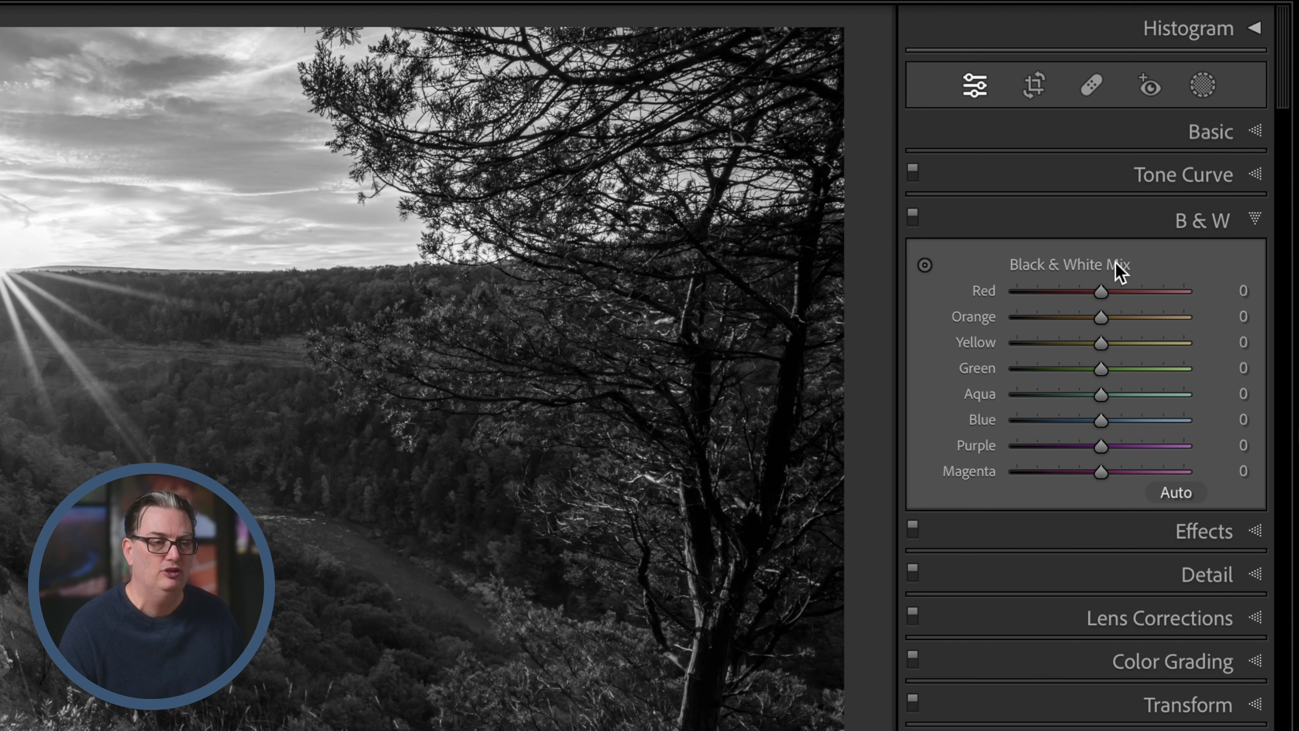
left_click_drag(1110, 291, 1125, 314)
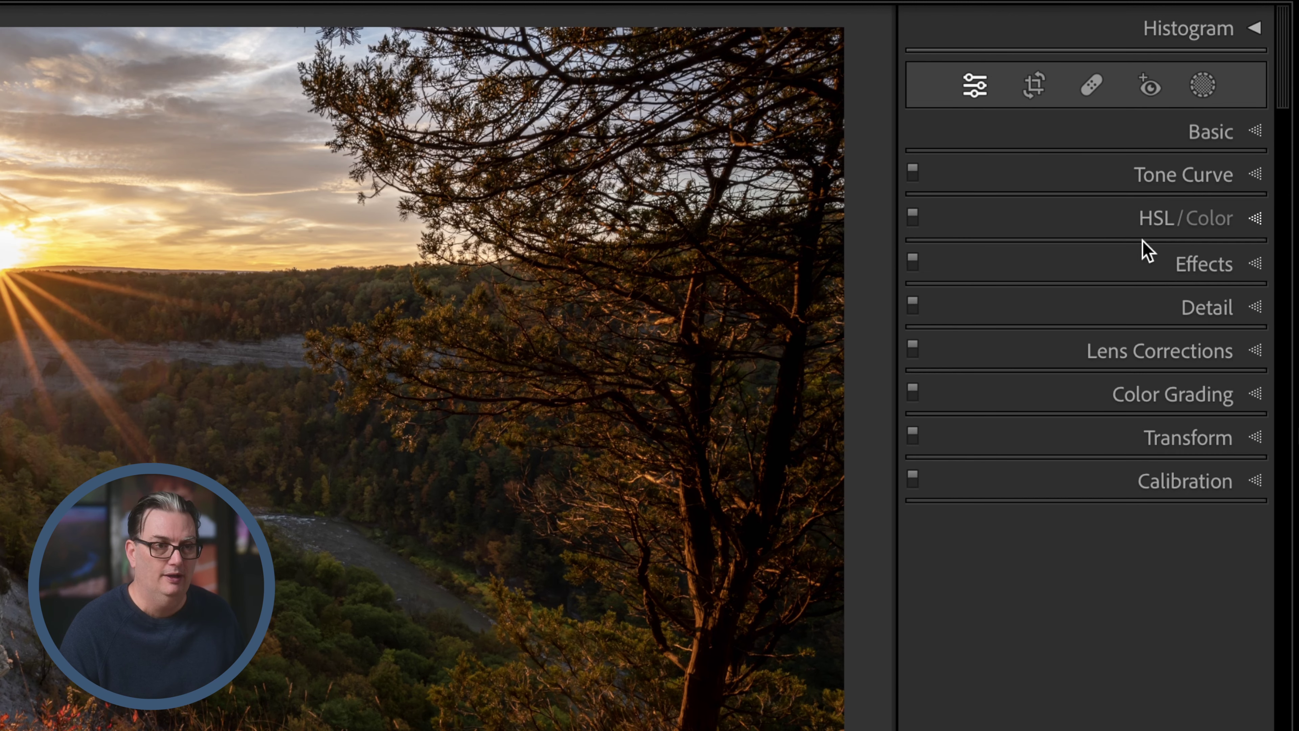
View the available post-crop vignetting styles in the Effects settings, keeping Highlight Priority.
left_click(1163, 265)
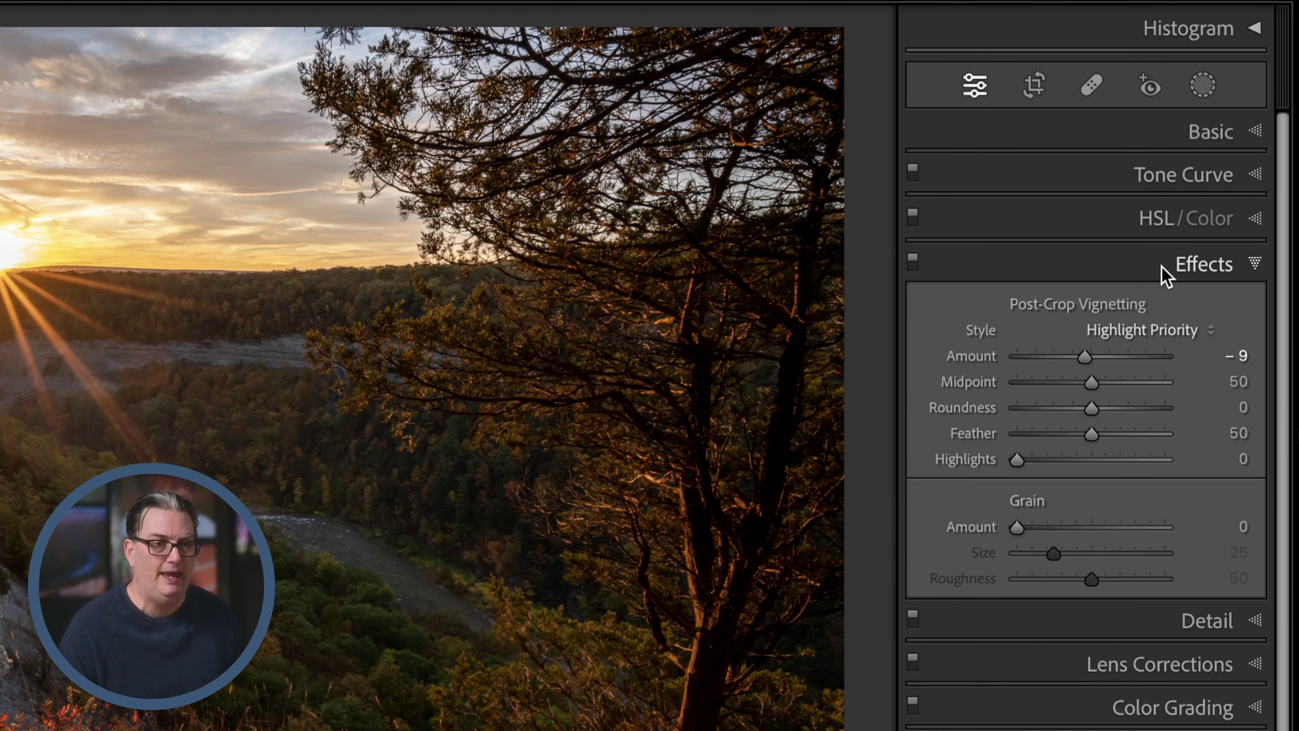
left_click(1139, 330)
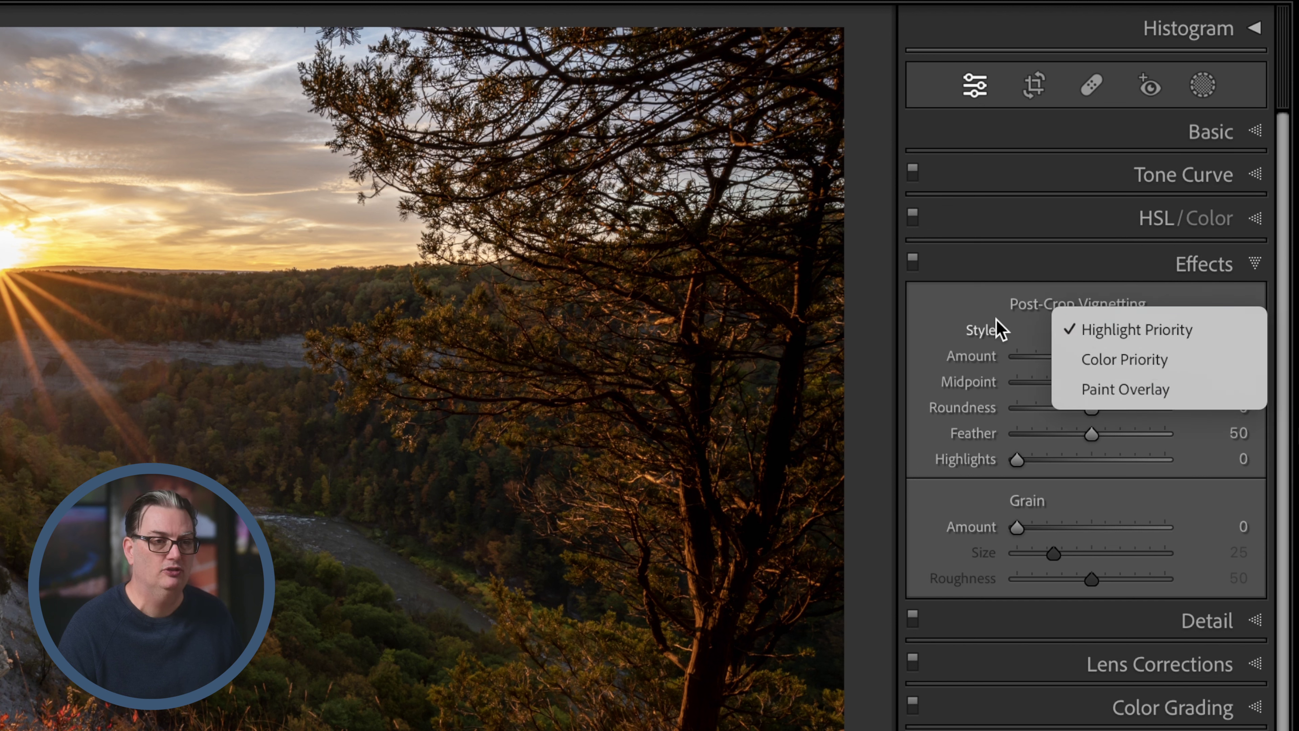
left_click(998, 330)
Try a post-crop vignette amount of -2 before returning it to -9, and try a grain amount of 19 before undoing it.
mouse_move(1102, 358)
left_mouse_down()
mouse_move(1059, 360)
mouse_move(1136, 359)
mouse_move(1088, 358)
left_mouse_up()
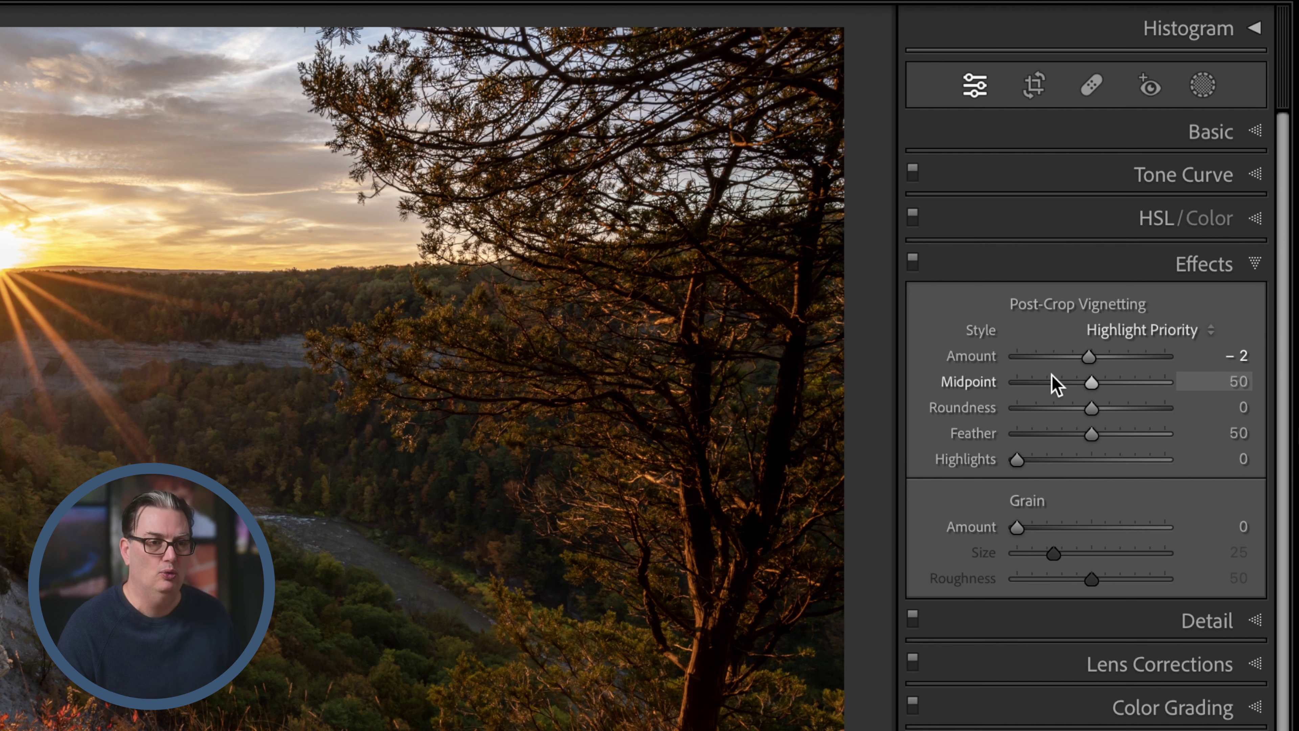
key("Down")
key("Down")
key("Down")
key("Down")
key("Down")
key("Down")
key("Down")
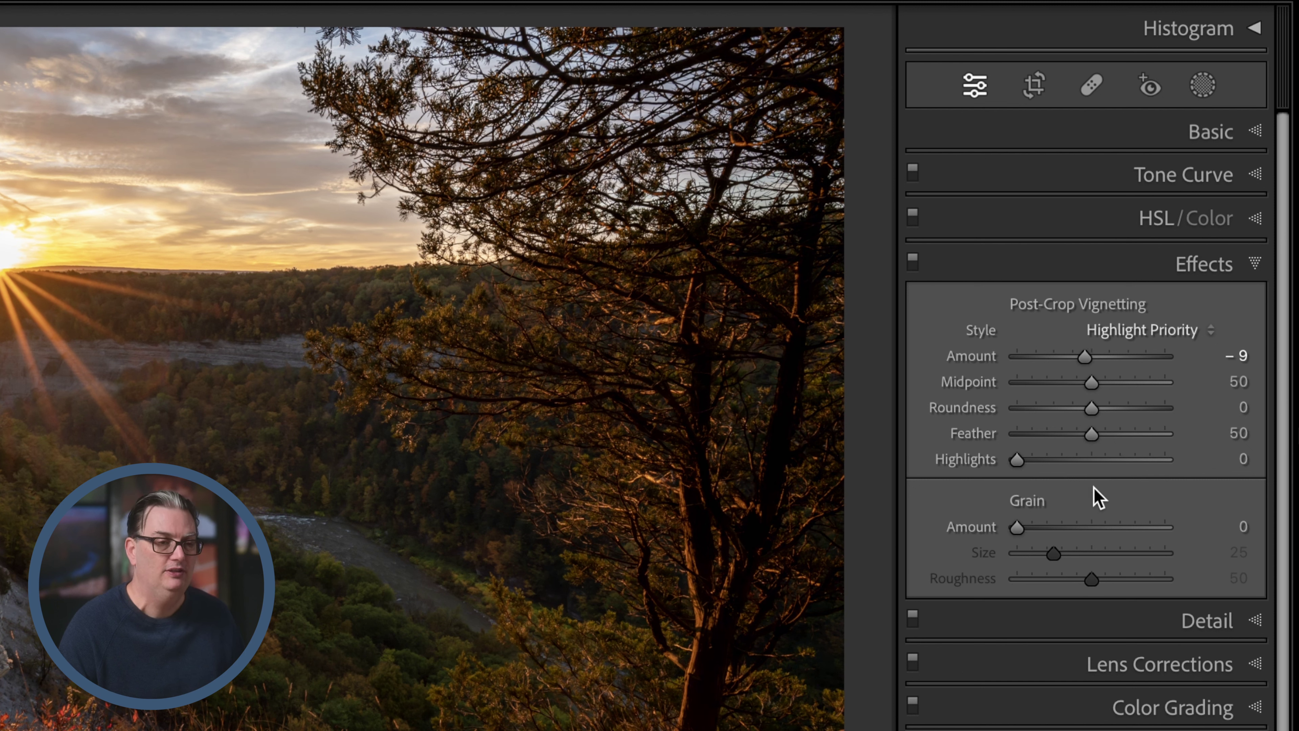
left_click_drag(1016, 529, 1042, 534)
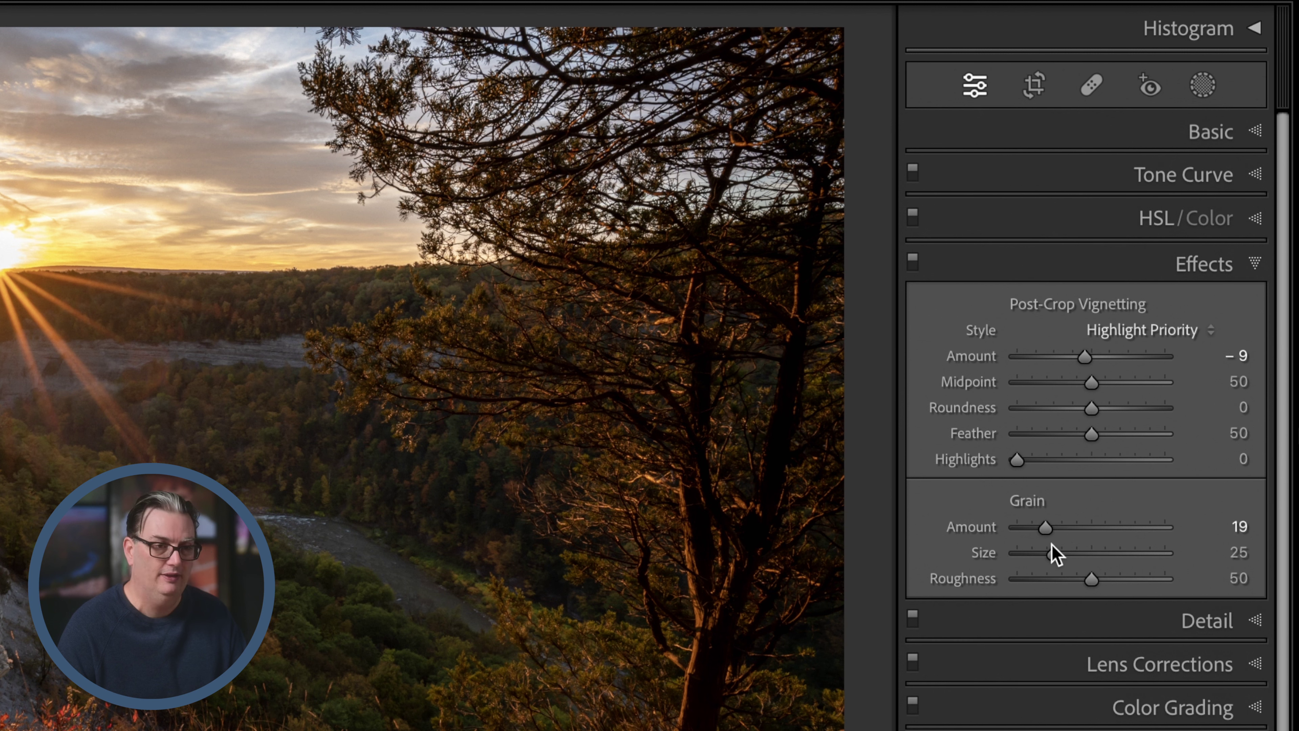
key("ctrl+z")
Show the Detail settings, and set the sharpening amount to 150 on the portrait of the smiling woman.
left_click(1198, 619)
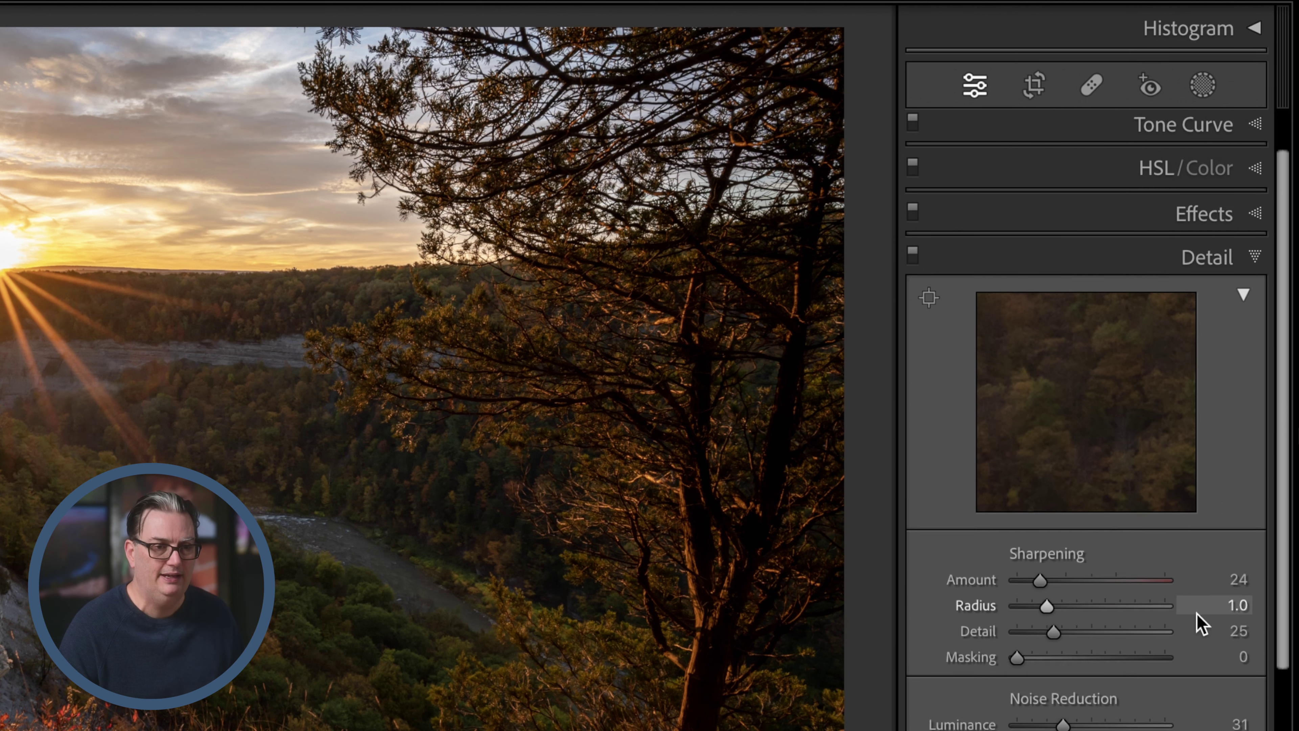
left_click_drag(1282, 275, 1285, 298)
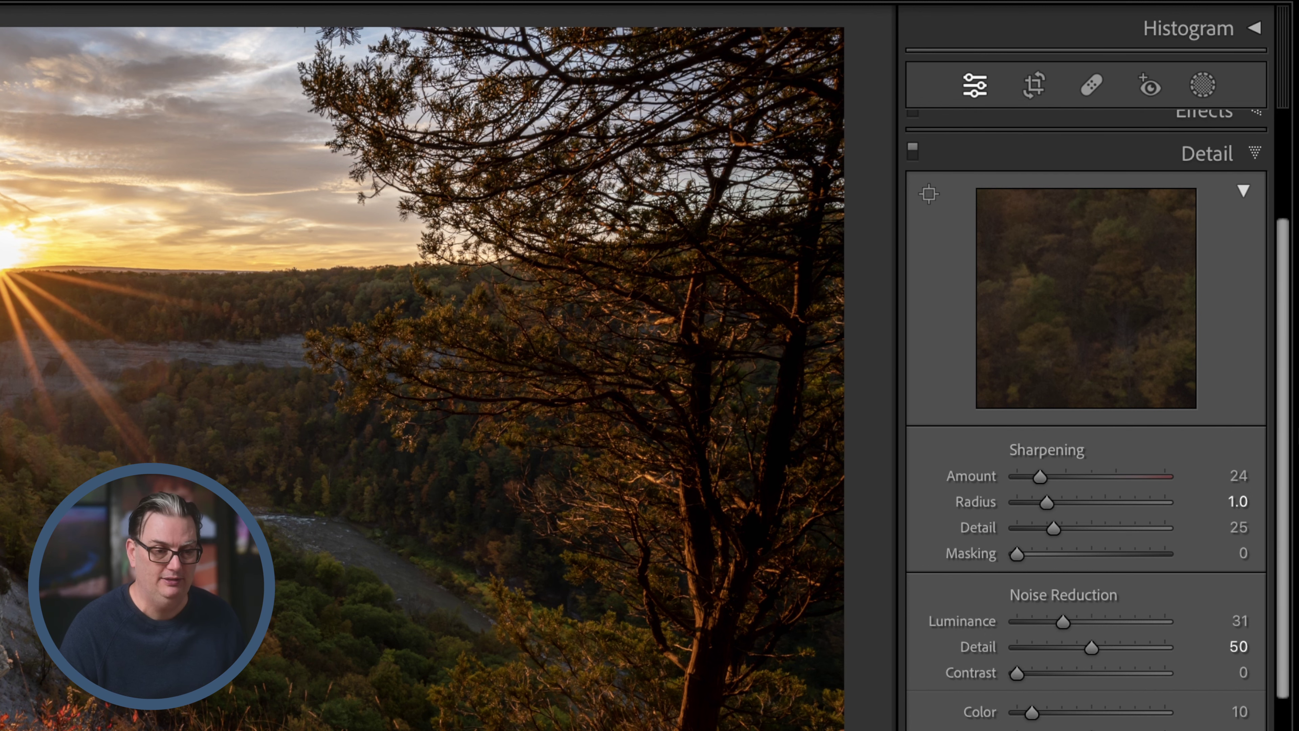
key("Right")
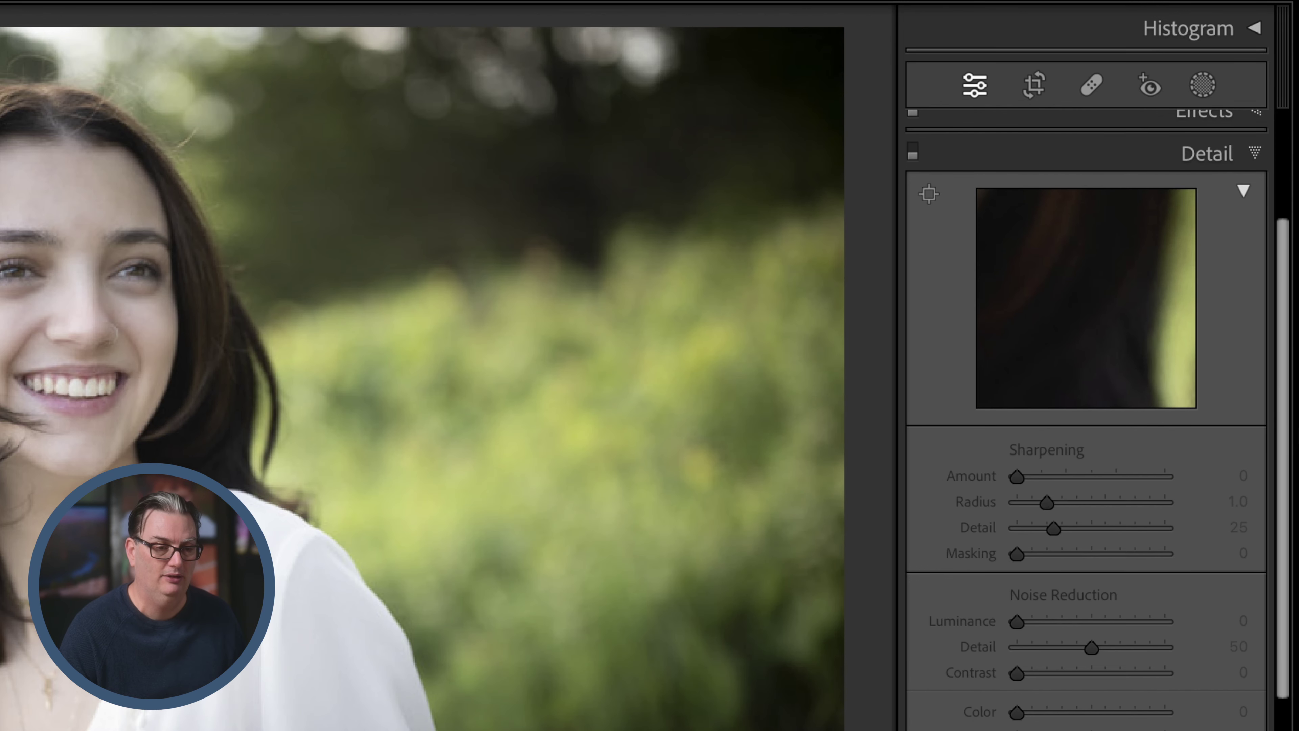
left_click_drag(1018, 481, 1166, 481)
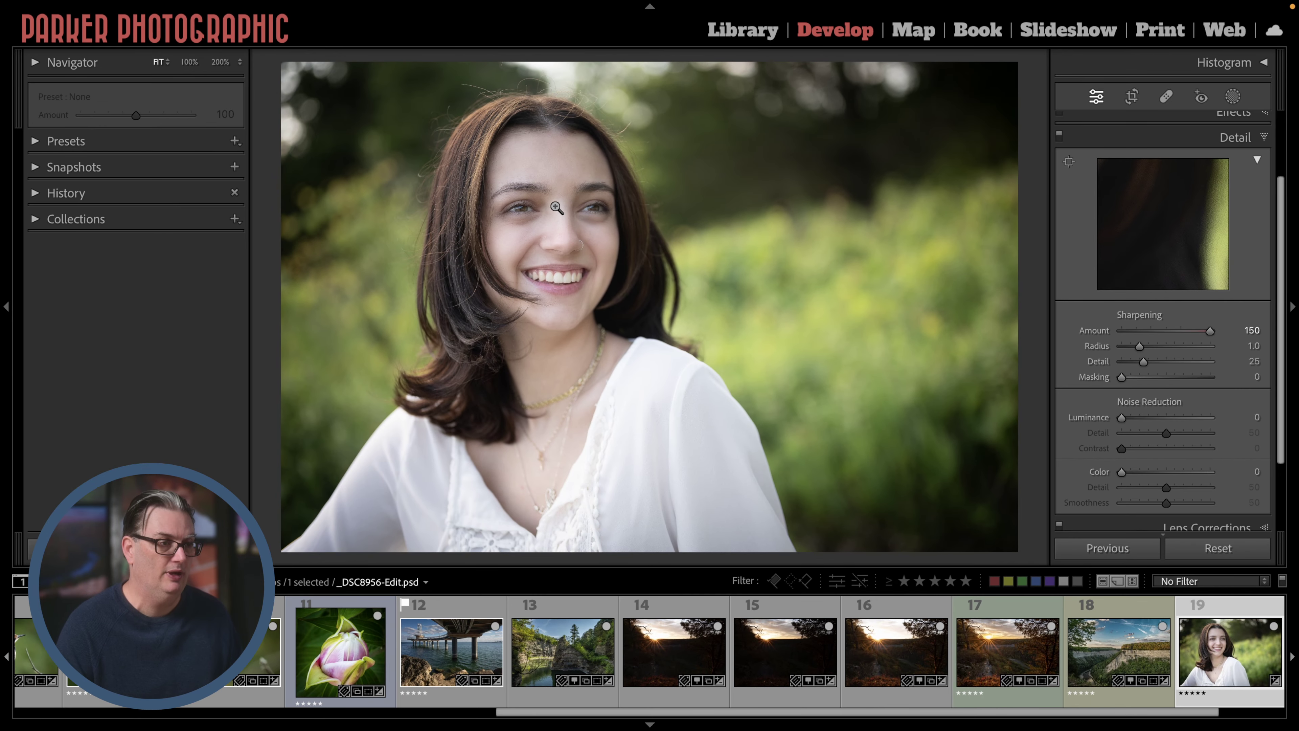
Examine the sharpening around the portrait's eyes at 200% magnification, with the amount at its maximum of 150.
left_click(433, 223)
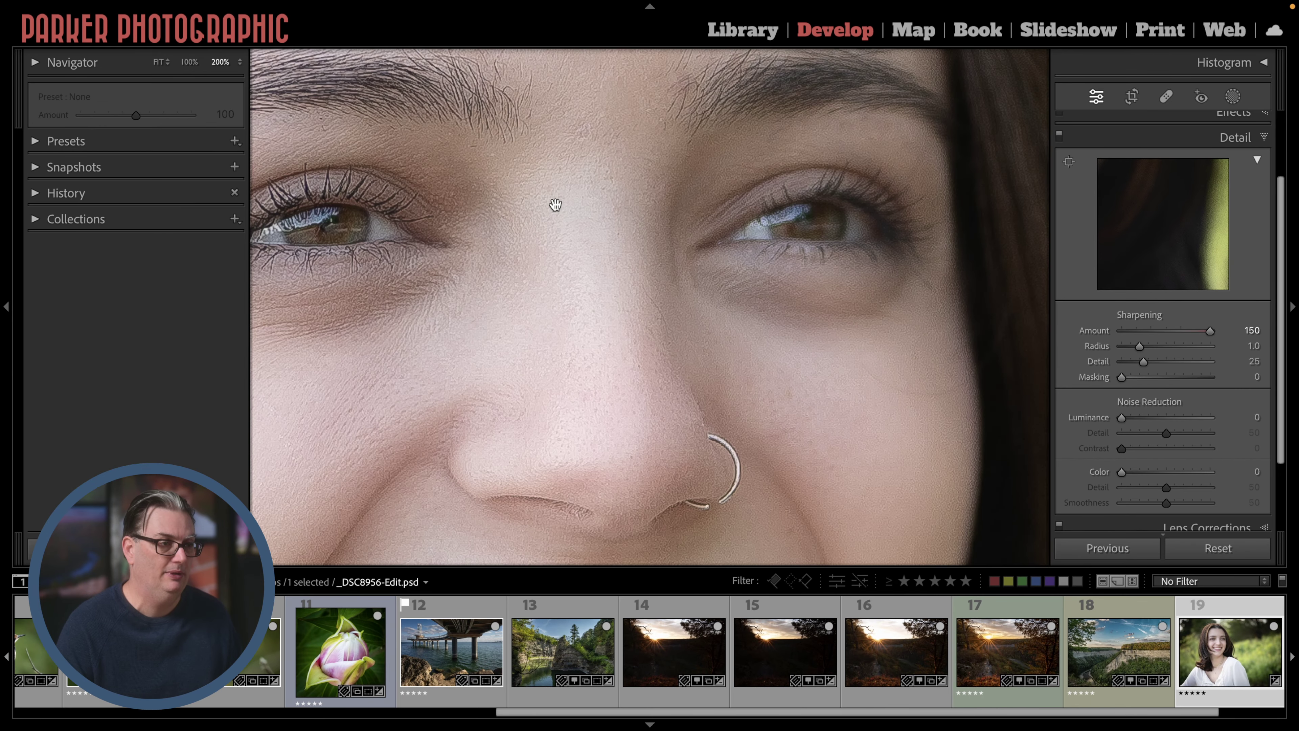
left_click_drag(571, 229, 705, 258)
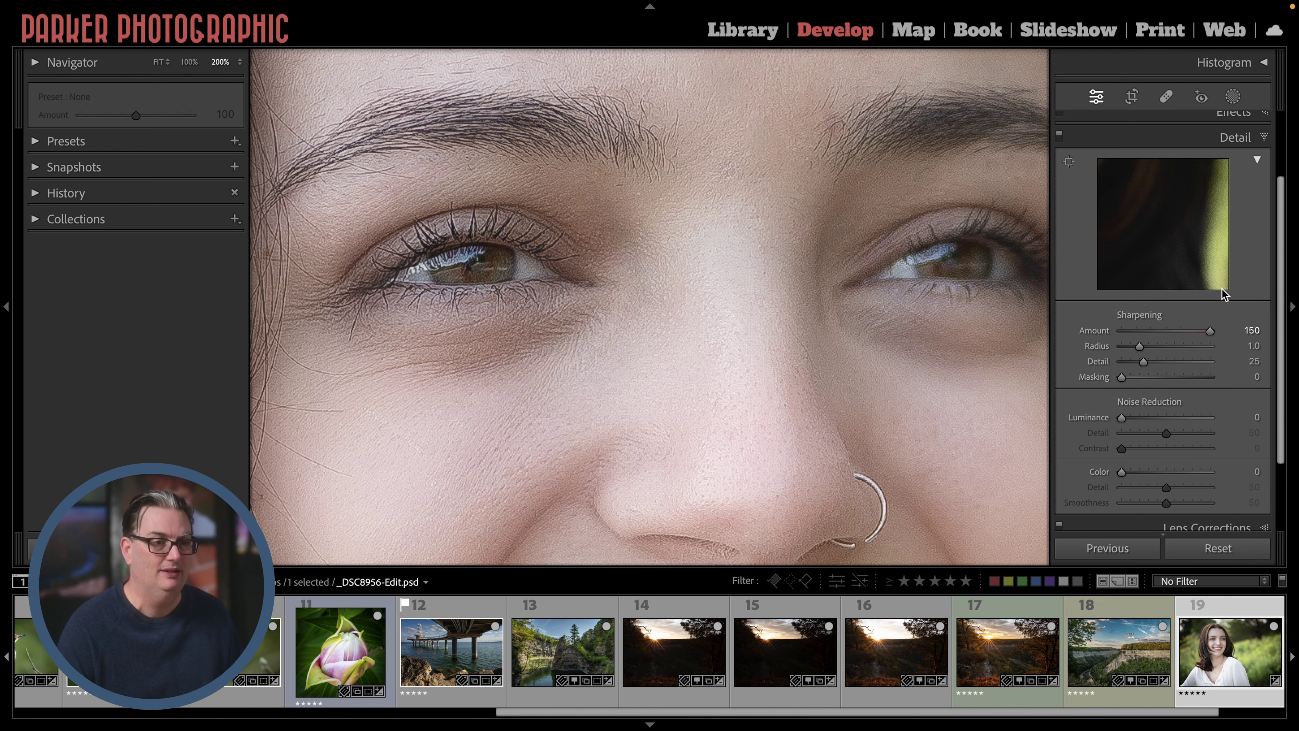
left_click_drag(1177, 338, 1219, 329)
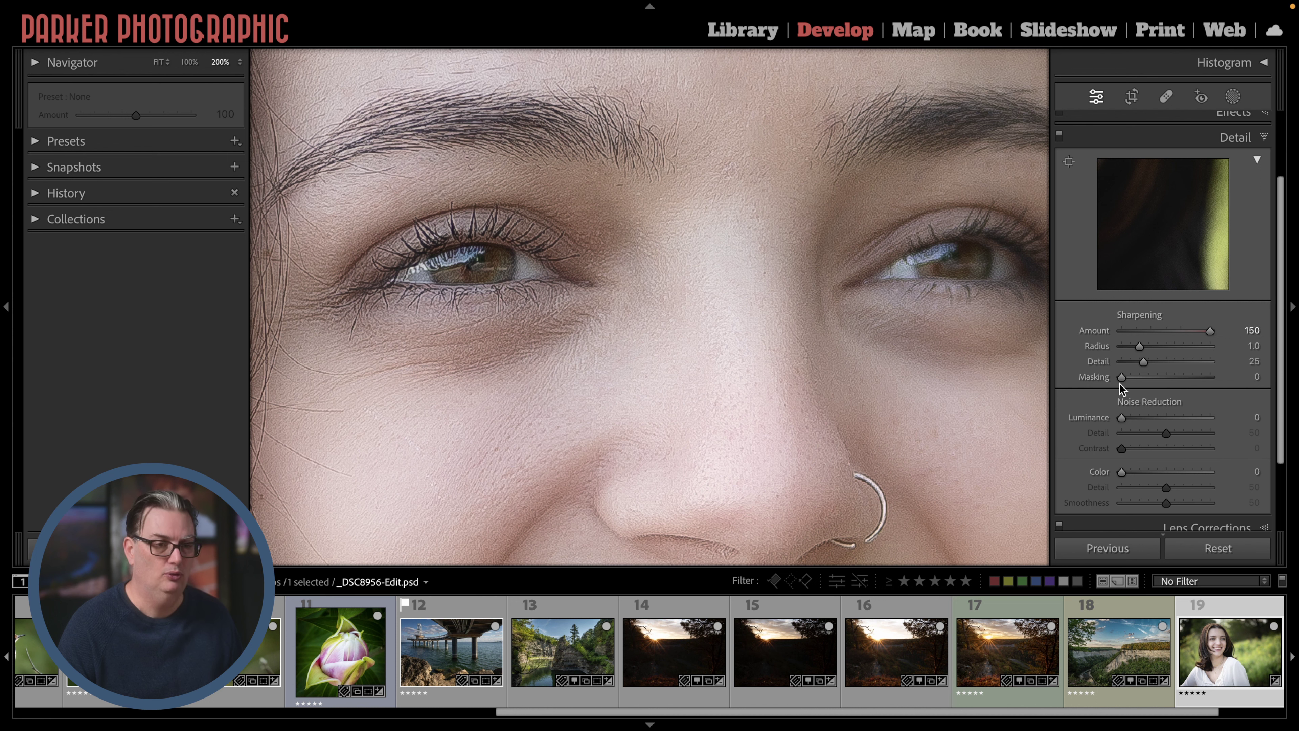
Preview the sharpening mask, set Masking to 100, and inspect the skin, eye and hair detail.
mouse_move(1123, 379)
left_mouse_down()
mouse_move(1190, 381)
mouse_move(1112, 380)
left_mouse_up()
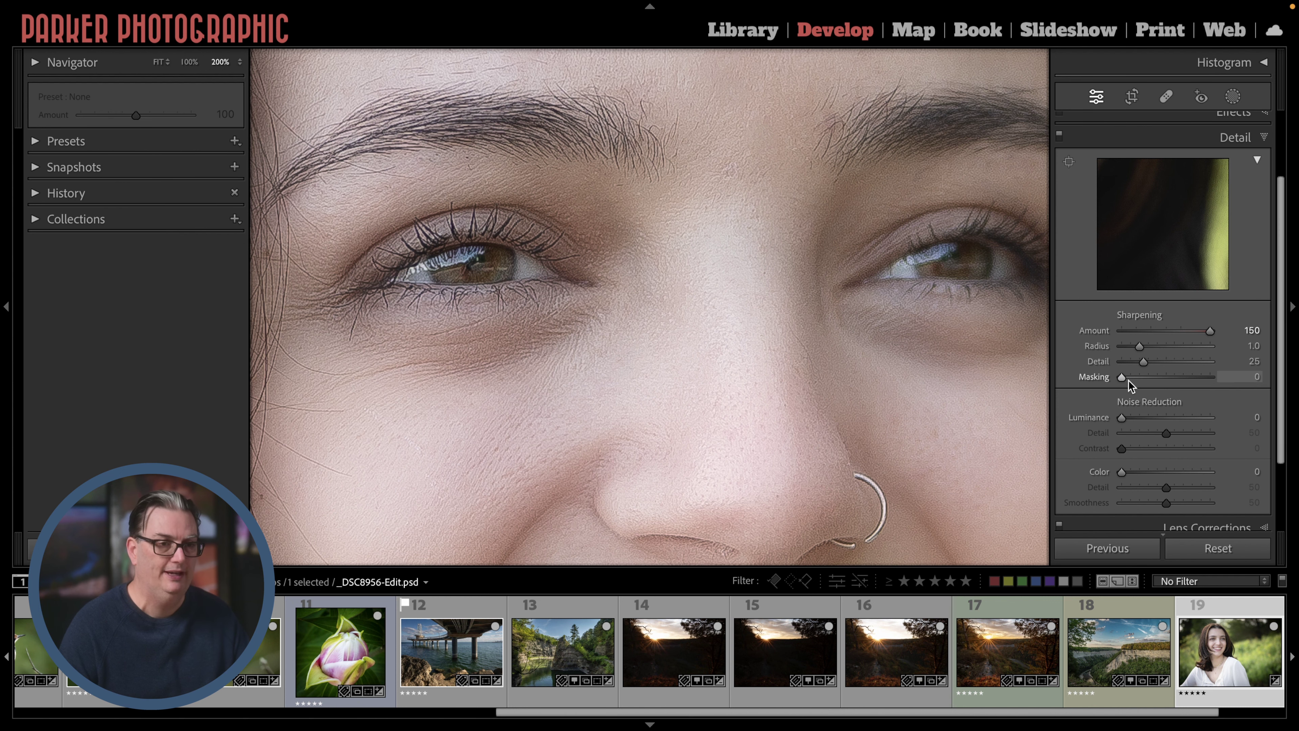
key("alt")
left_click(1122, 378, "alt")
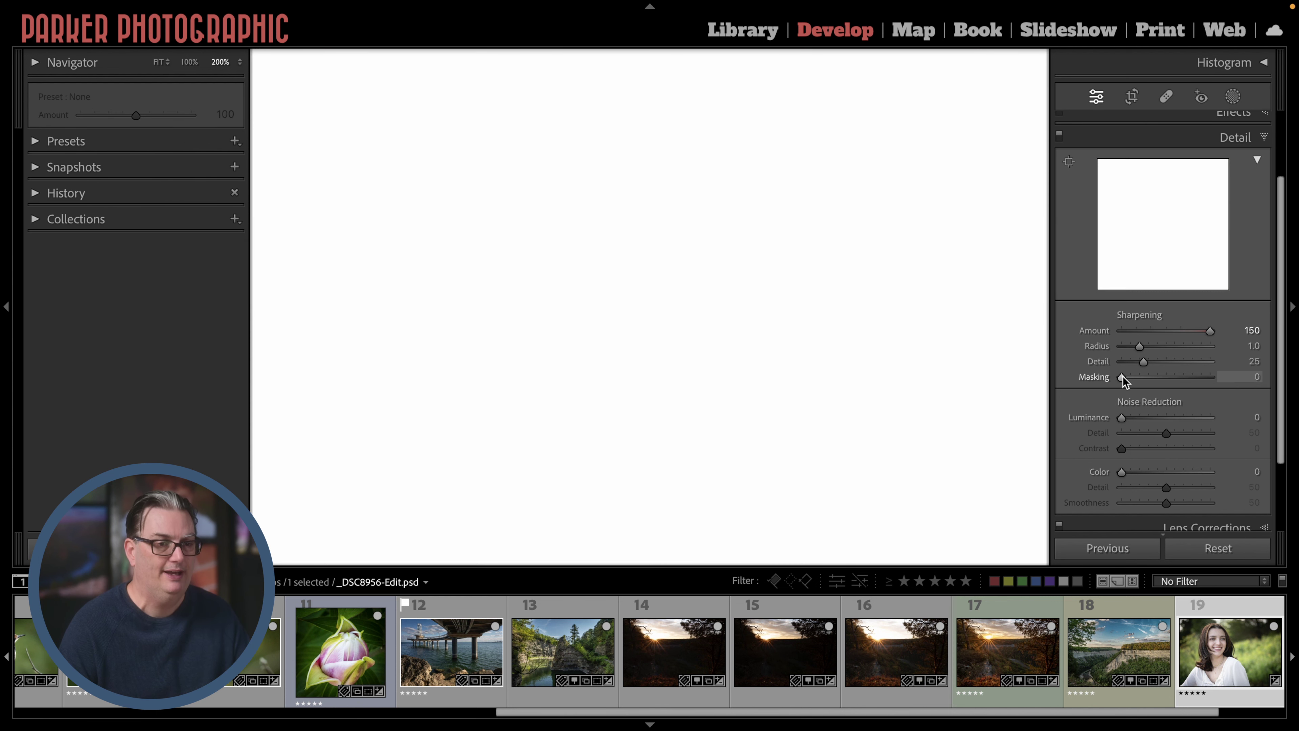
left_click_drag(1121, 378, 1216, 379)
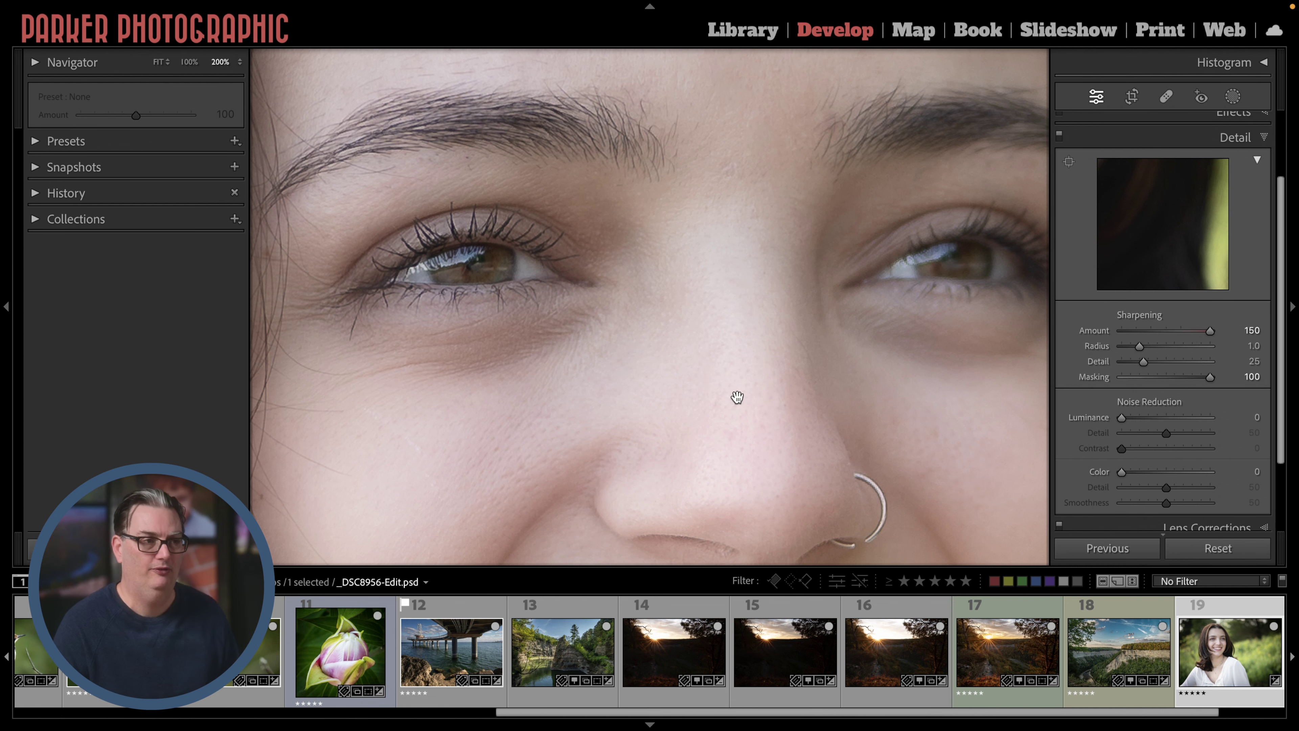
left_click_drag(554, 231, 716, 258)
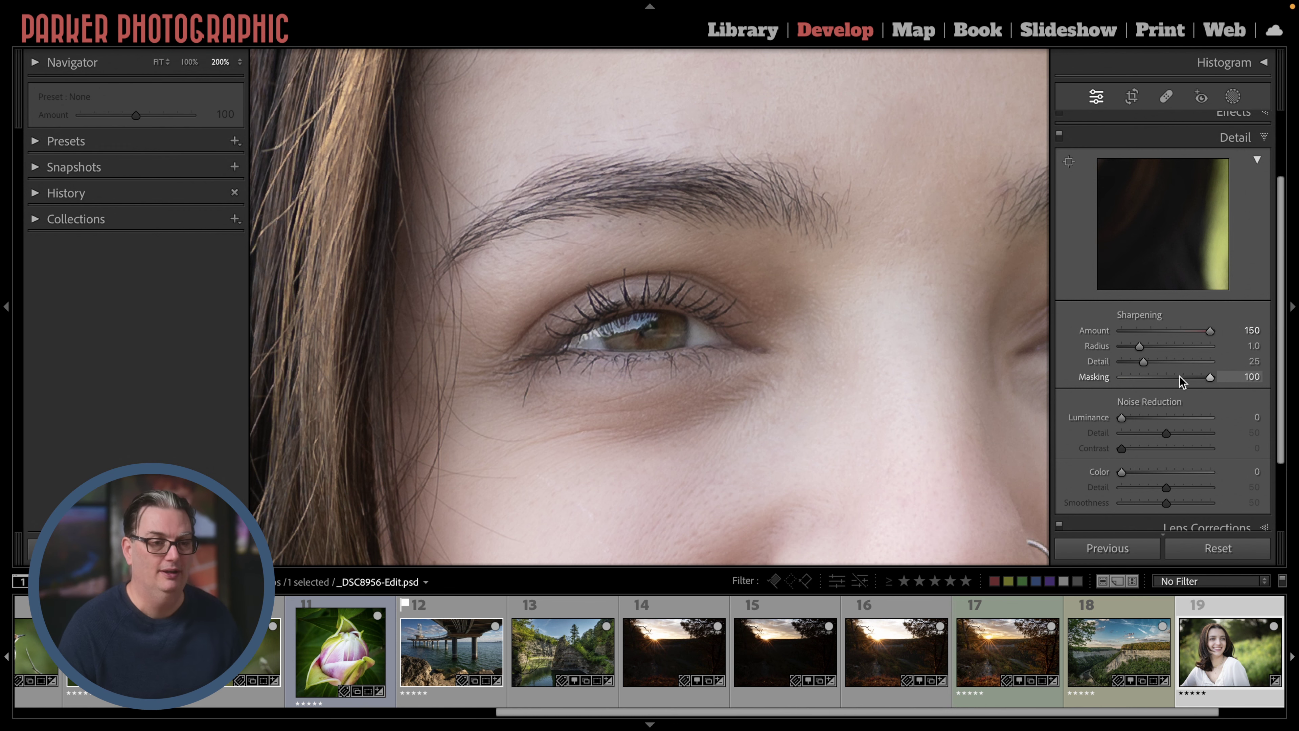
Hide the preset and navigation side of the workspace, and show the whole bird photo 1269_Point_Pelee.NEF.
key("F7")
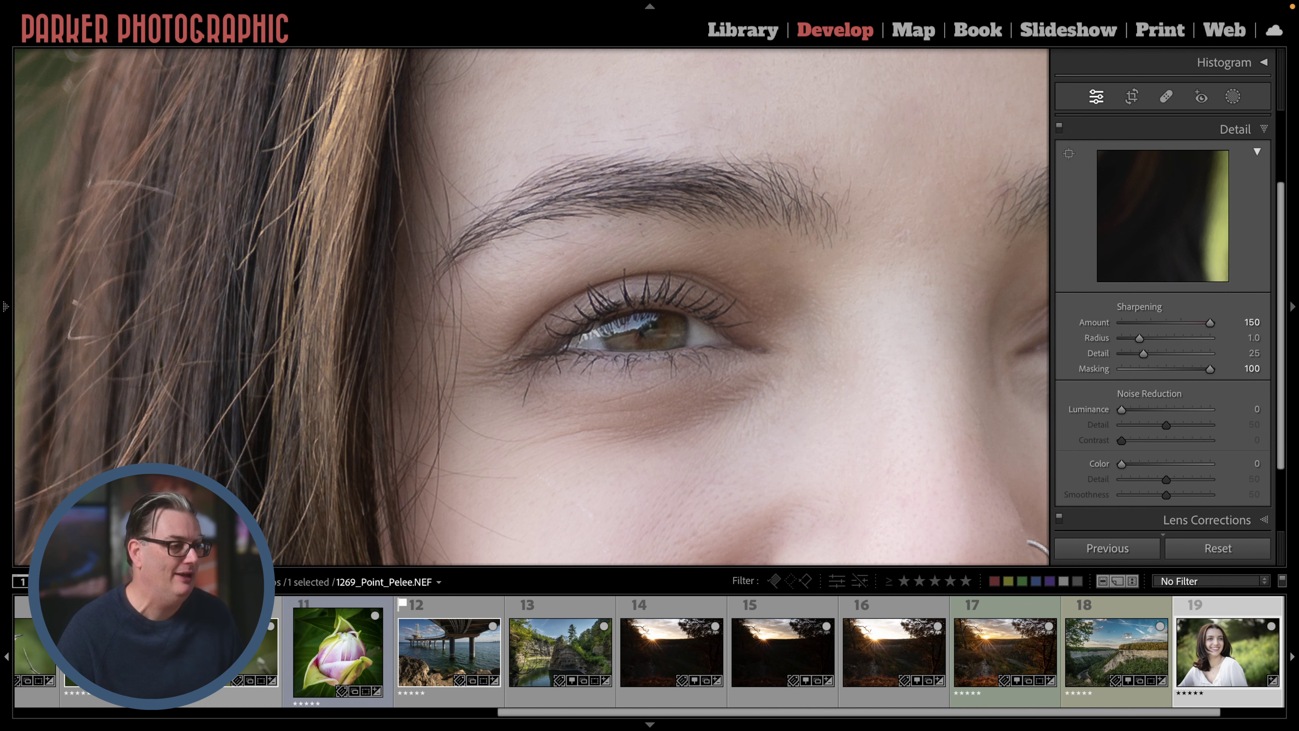
left_click(169, 650)
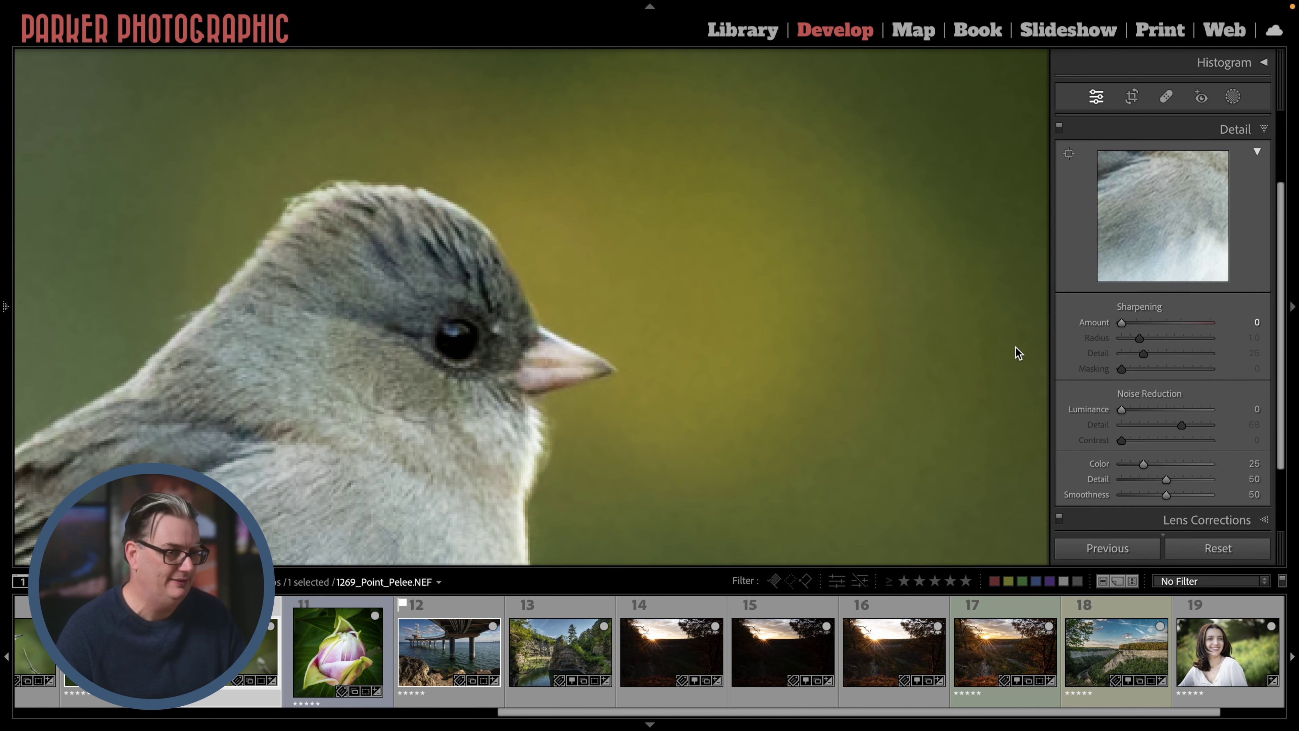
key("z")
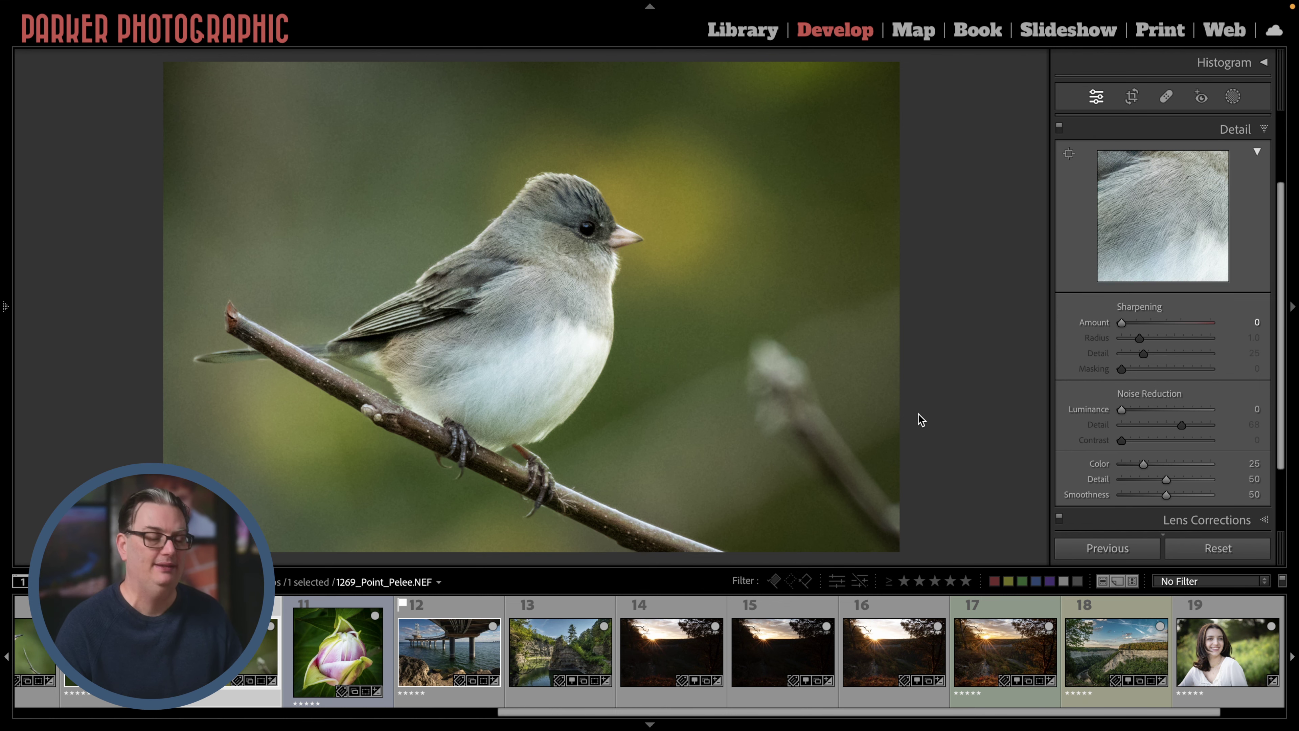
Check the bird photo's ISO in the info overlay, hide the overlay, and examine the noise around the head up close.
key("i")
key("i")
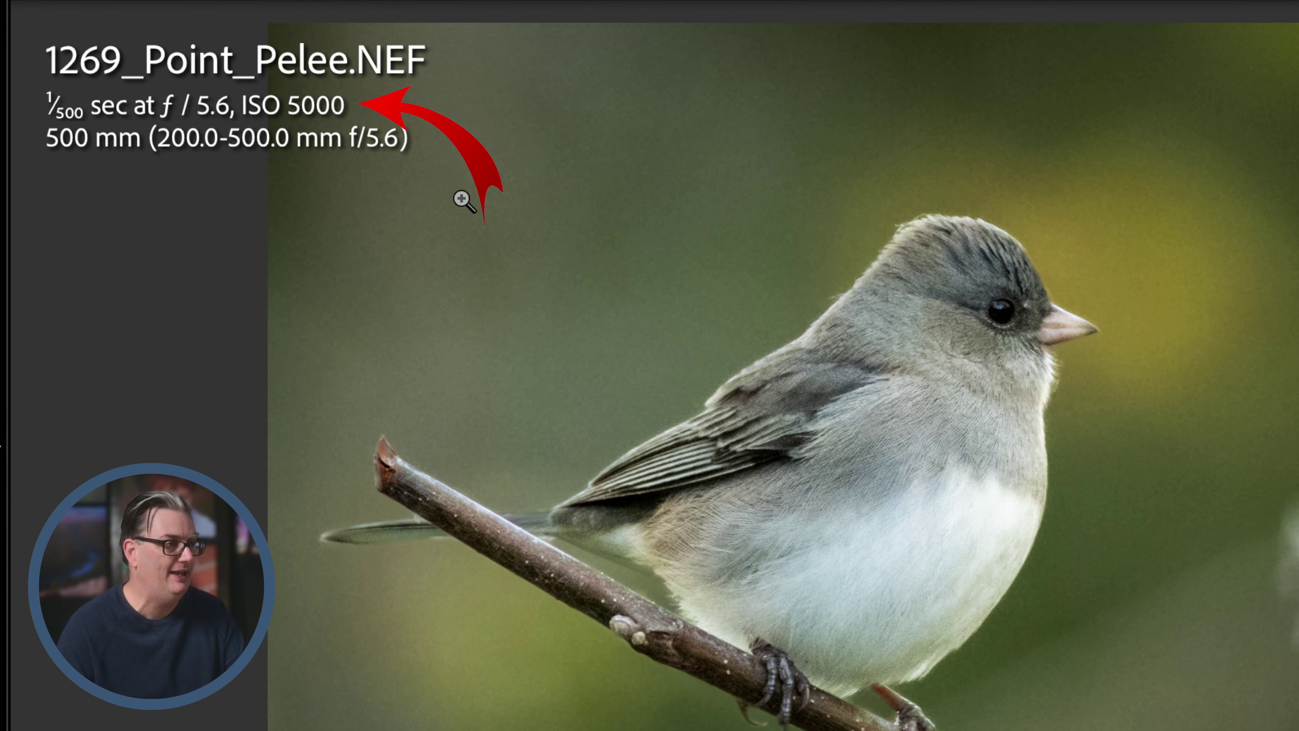
key("i")
left_click(1182, 236)
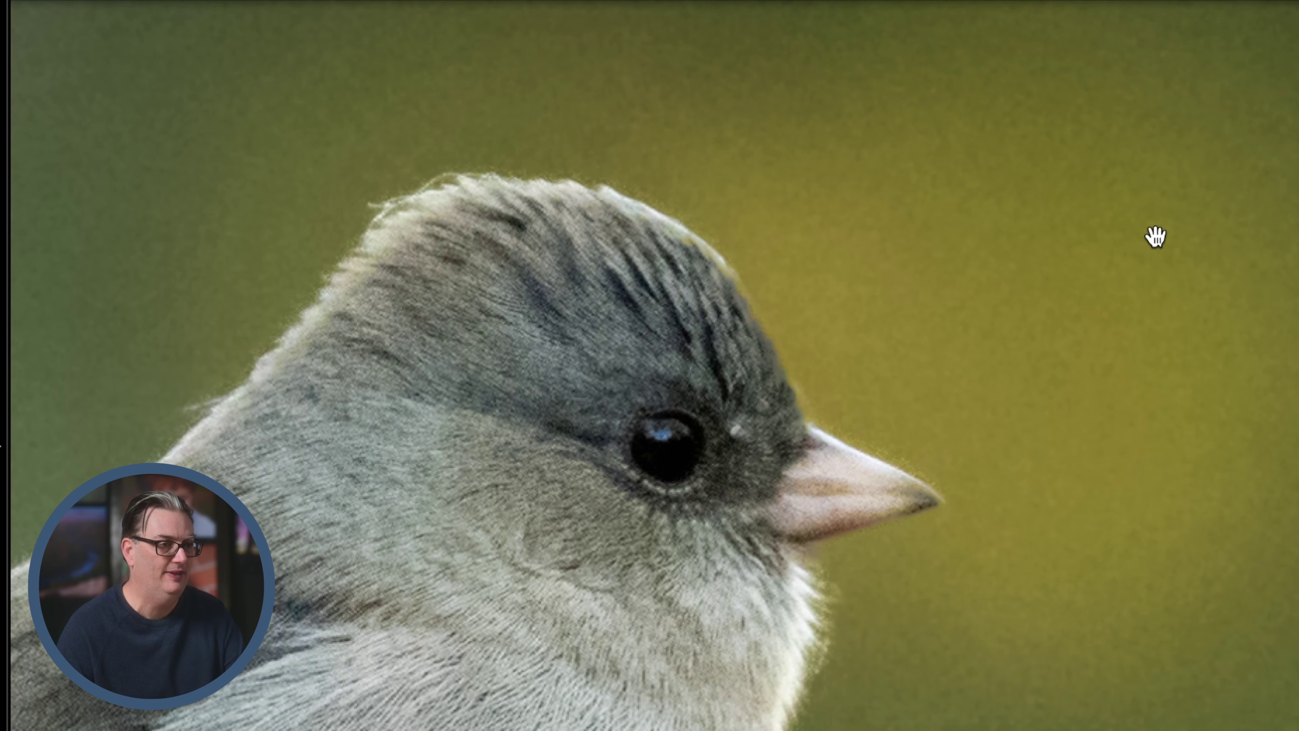
left_click_drag(1161, 406, 1222, 356)
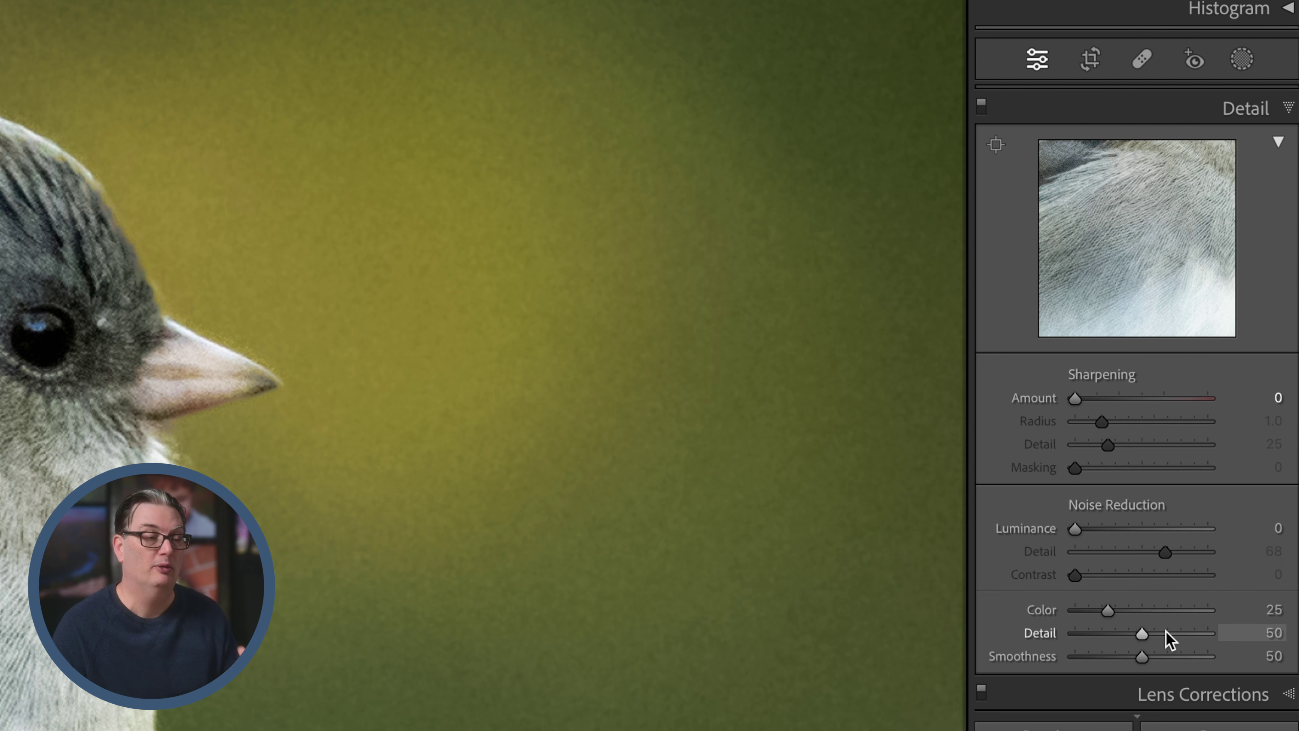
Try color noise reduction at 0, reset it to 25, and set luminance noise reduction to 89.
left_click_drag(1107, 613, 1073, 615)
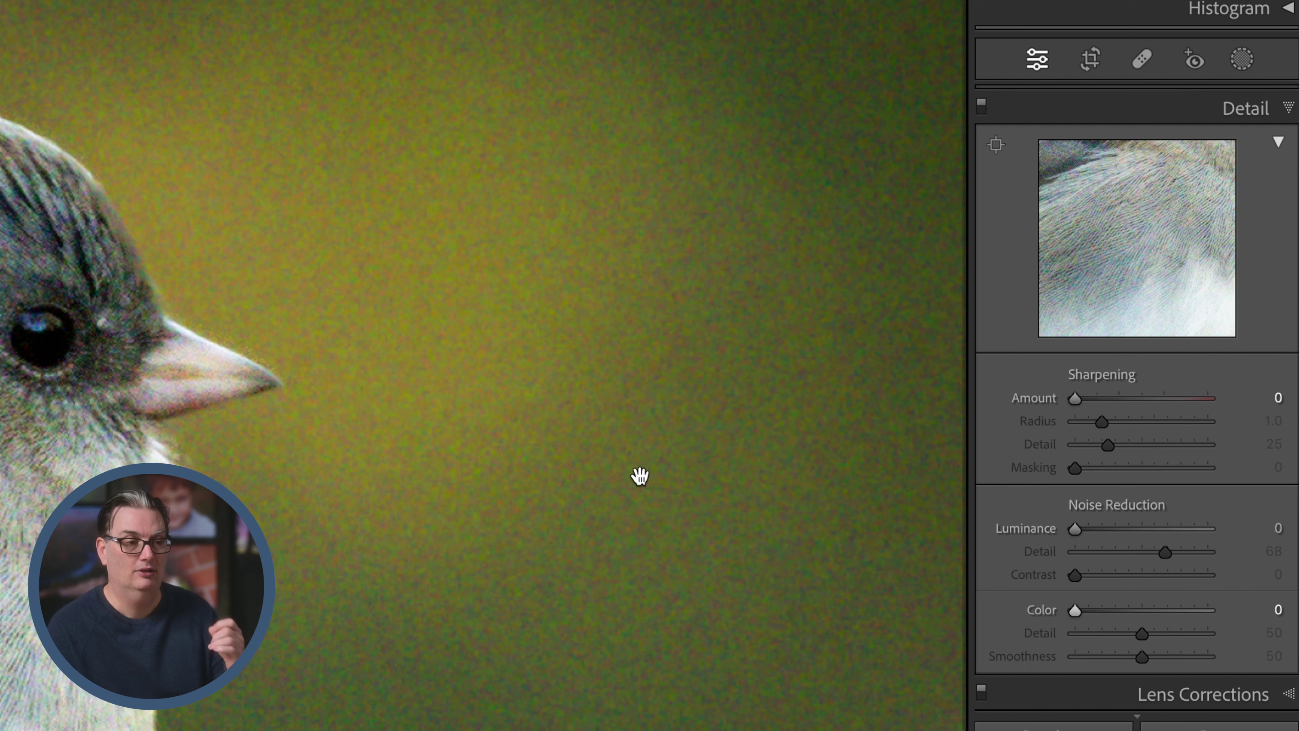
double_click(1035, 614)
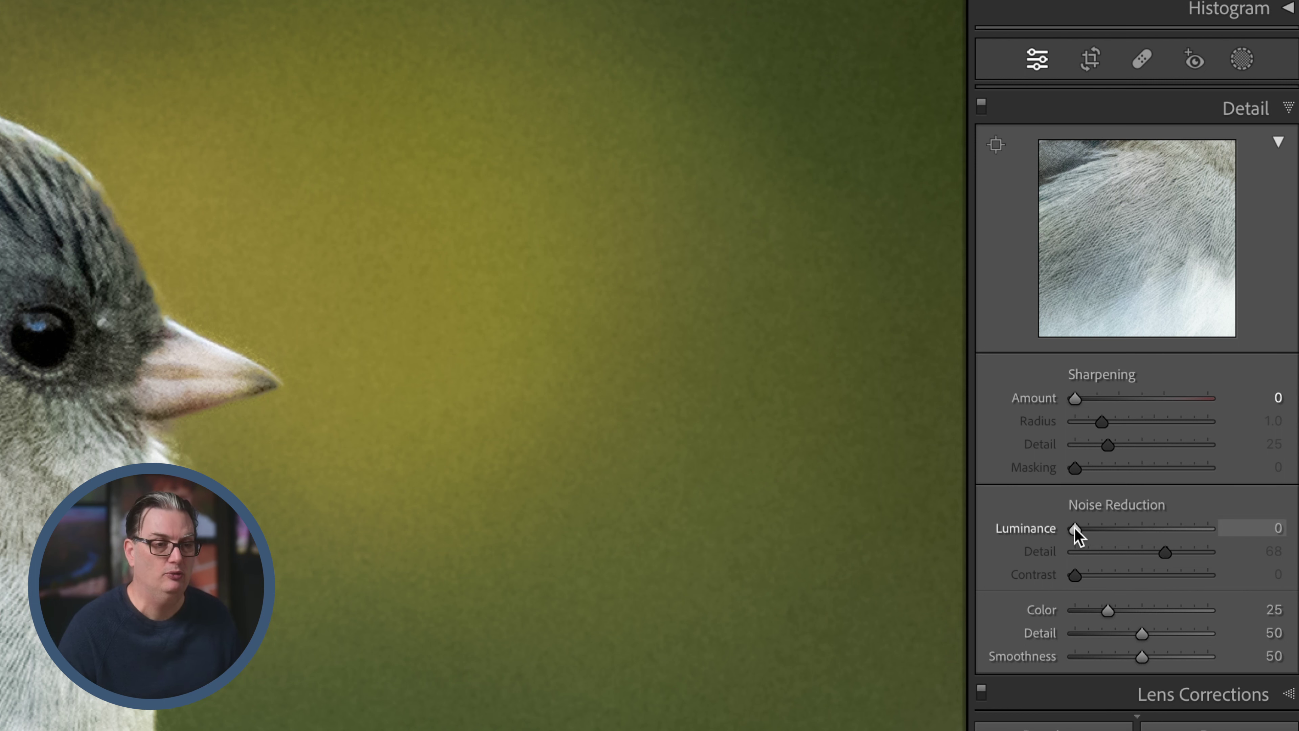
left_click_drag(1075, 527, 1194, 529)
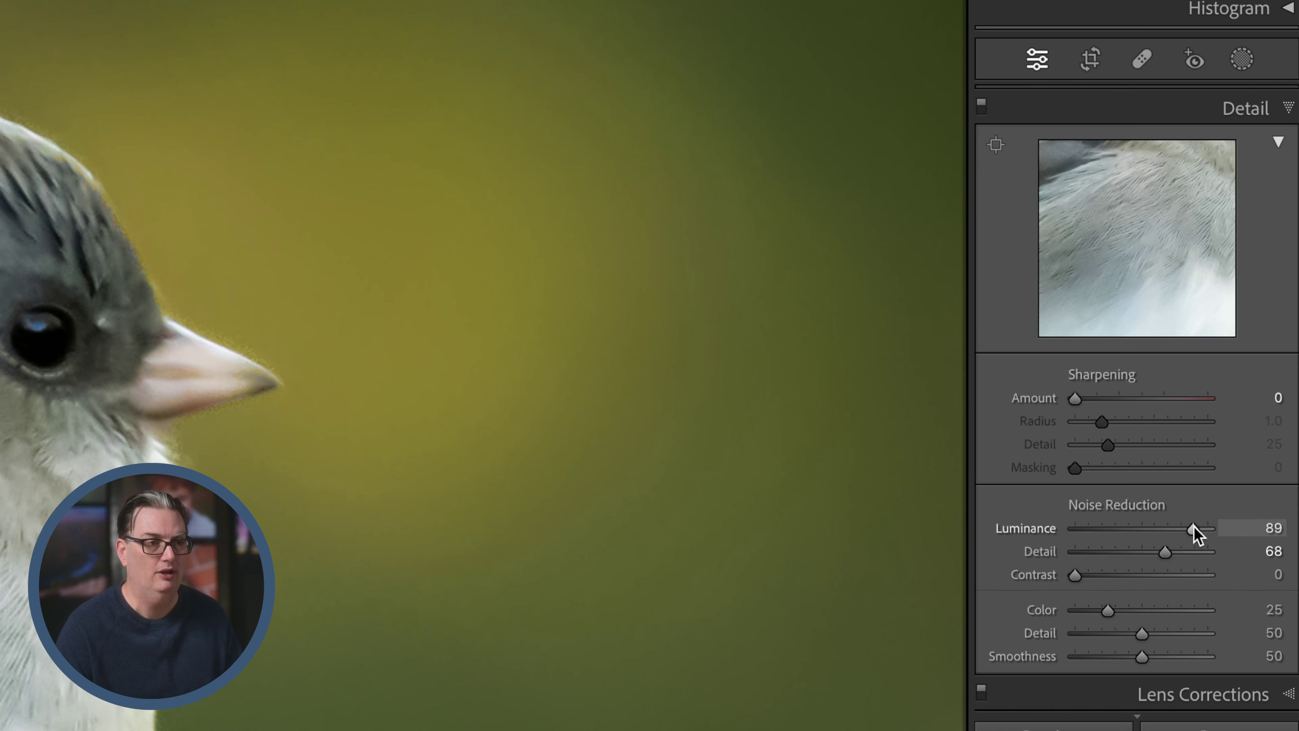
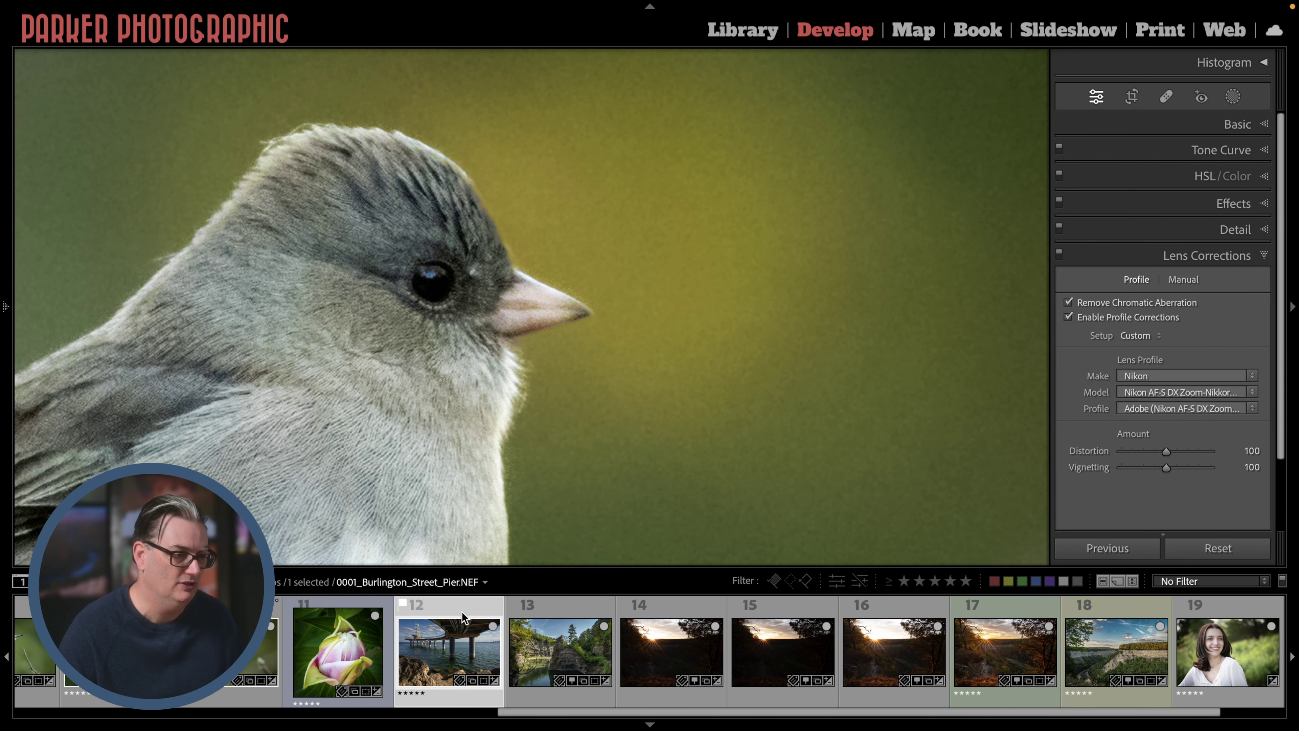
Open the pier photo 0001_Burlington_Street_Pier.NEF and fit the whole image in view.
left_click(462, 612)
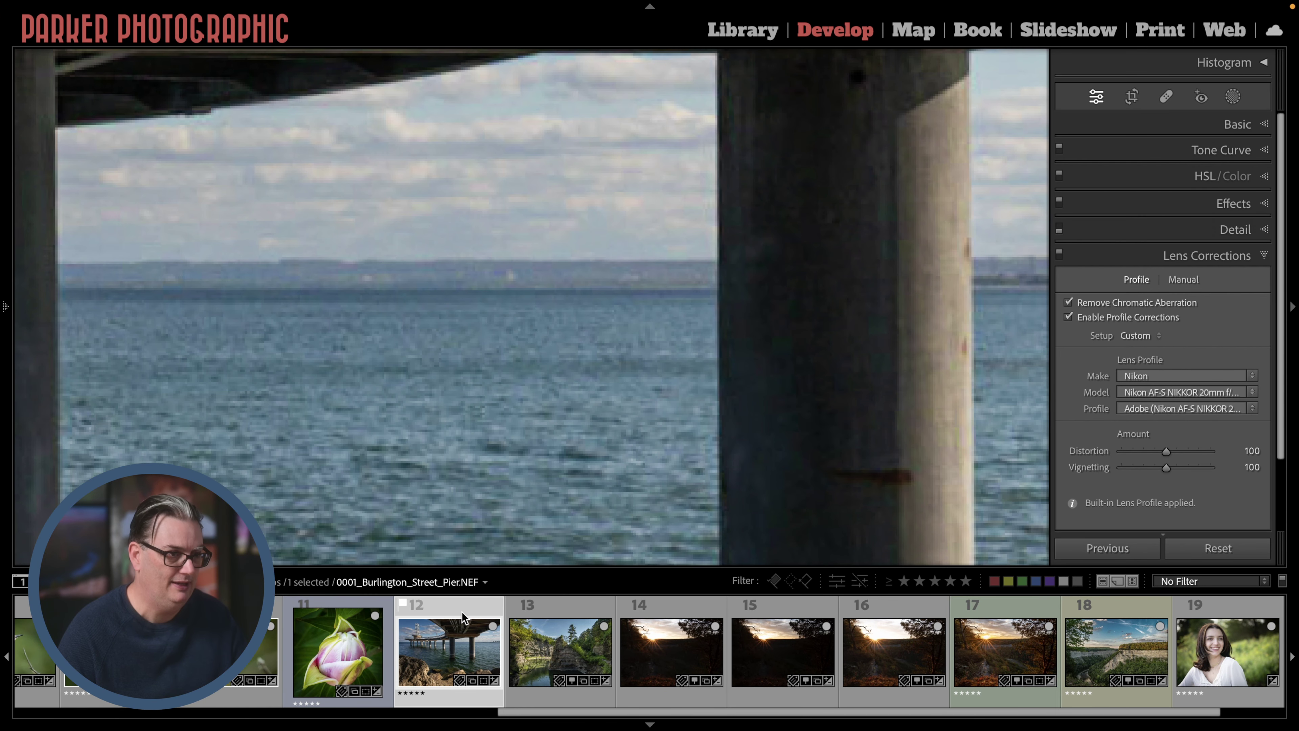
key("z")
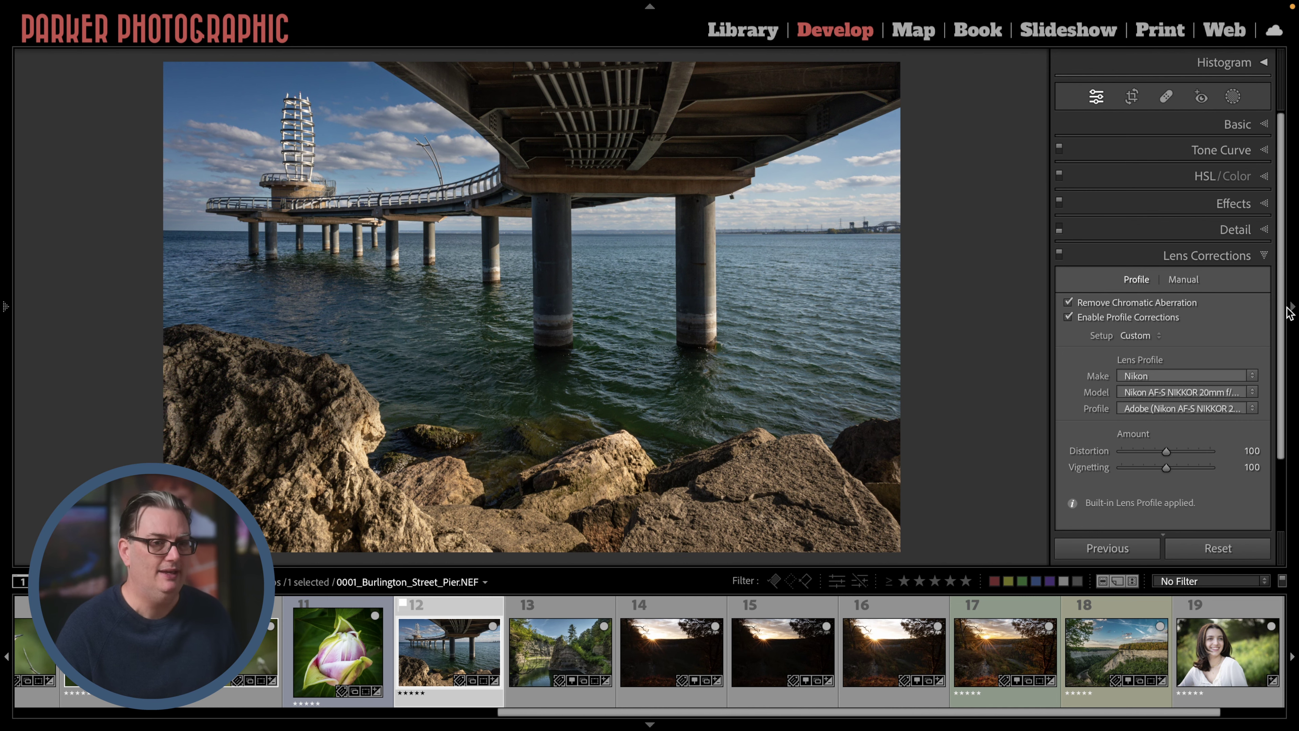
scroll(1292, 328, "down", 2)
scroll(1293, 330, "up", 3)
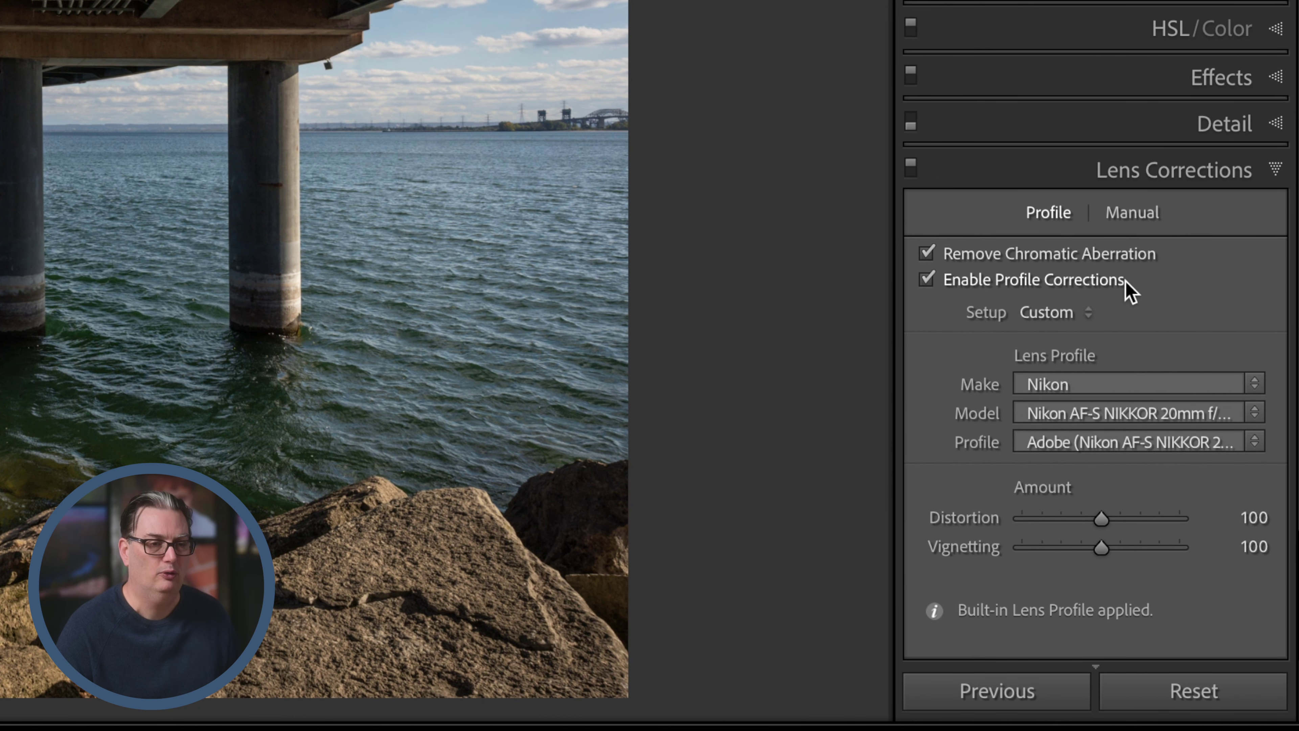
Compare the pier photo with chromatic aberration removal and lens profile corrections each switched off and back on.
left_click(927, 254)
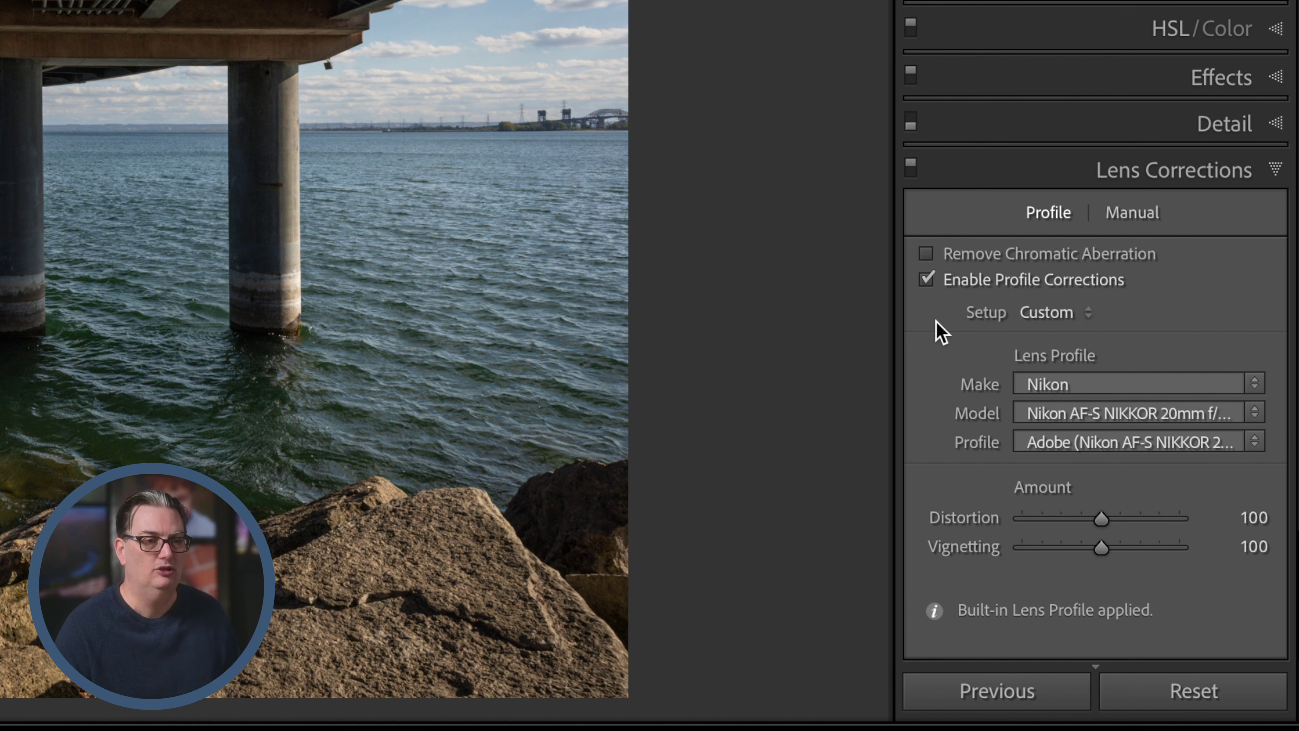
left_click(927, 252)
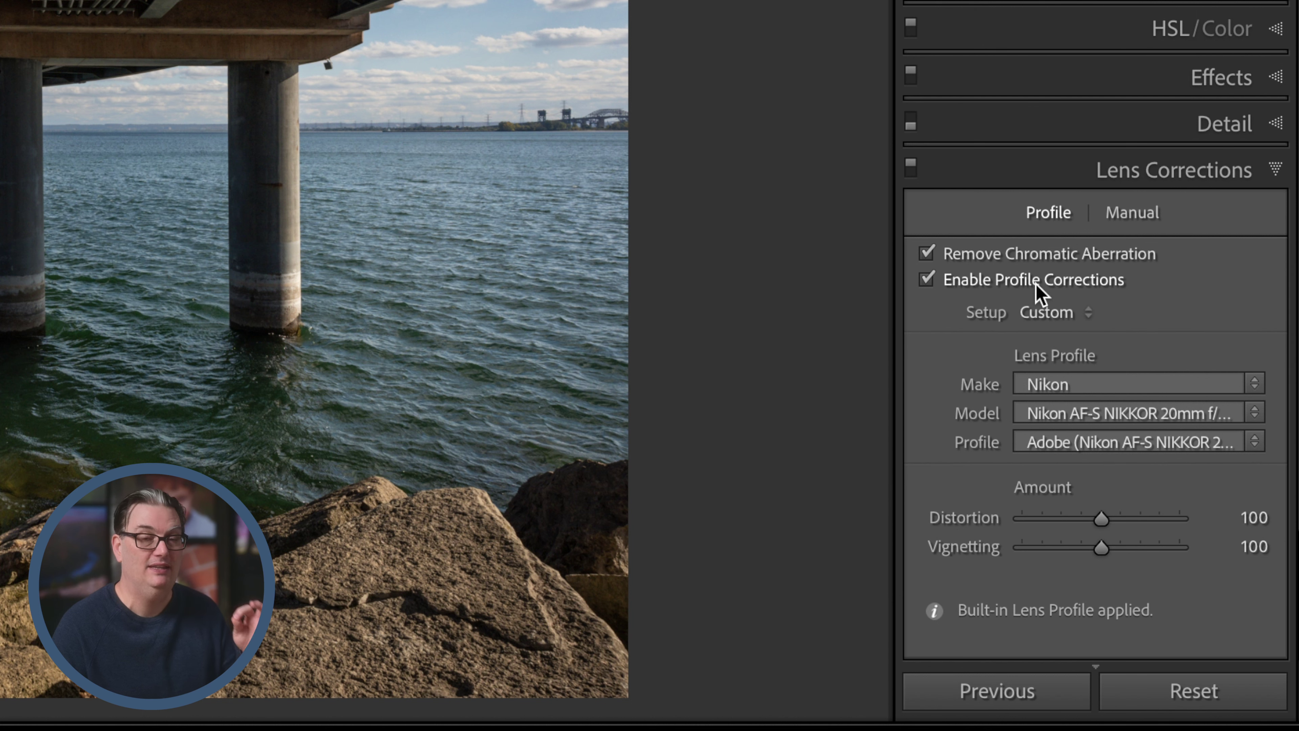
left_click(927, 280)
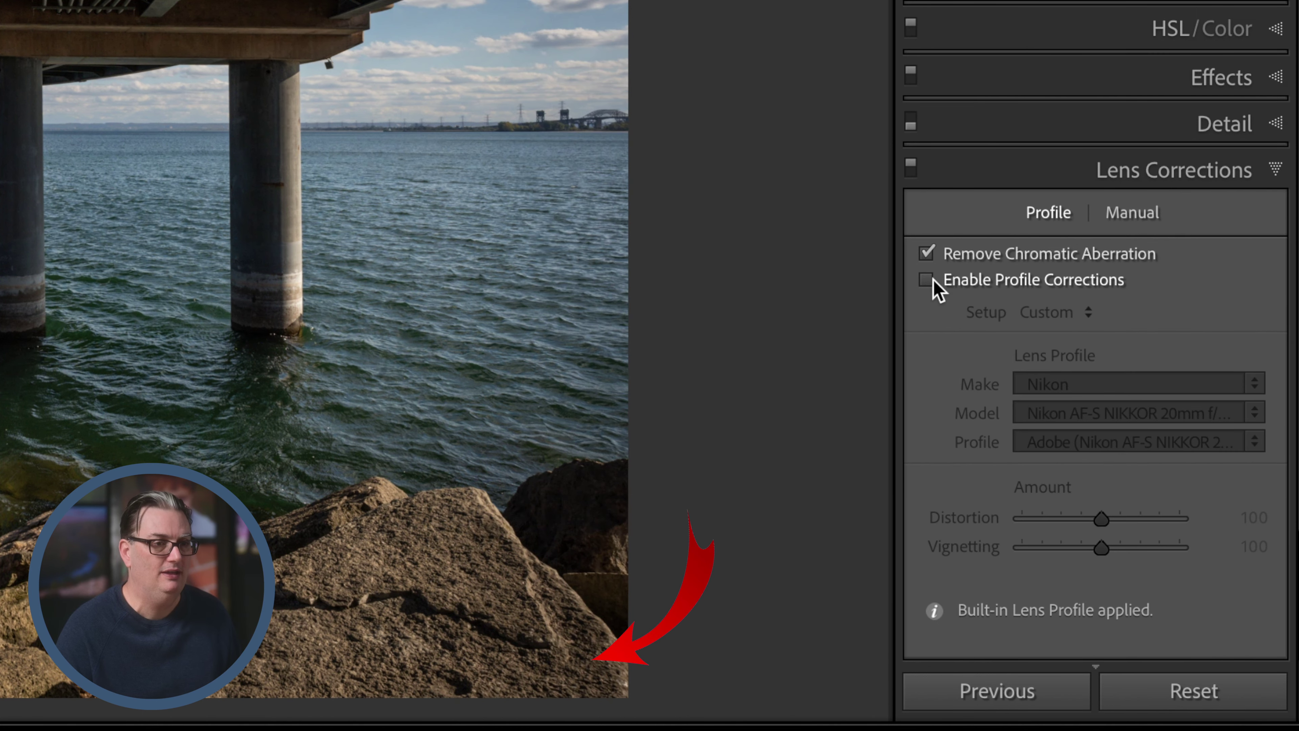
left_click(927, 280)
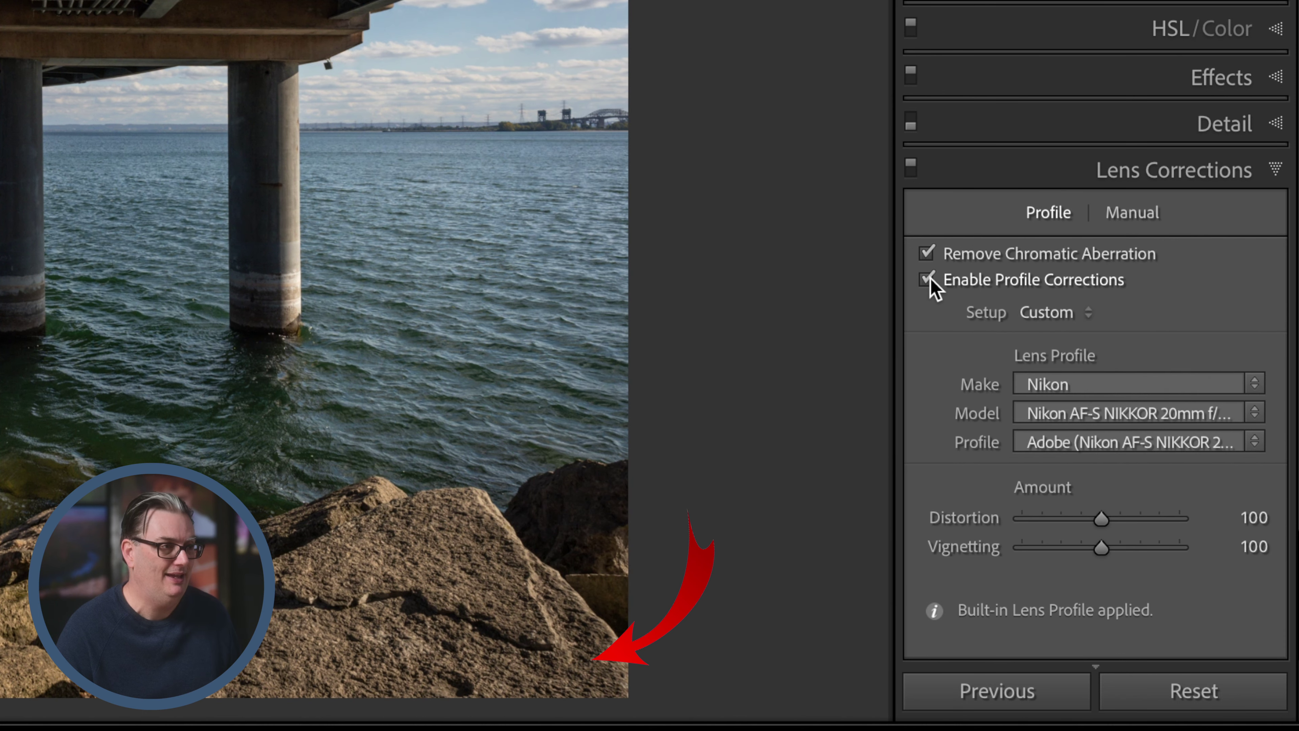
left_click(927, 279)
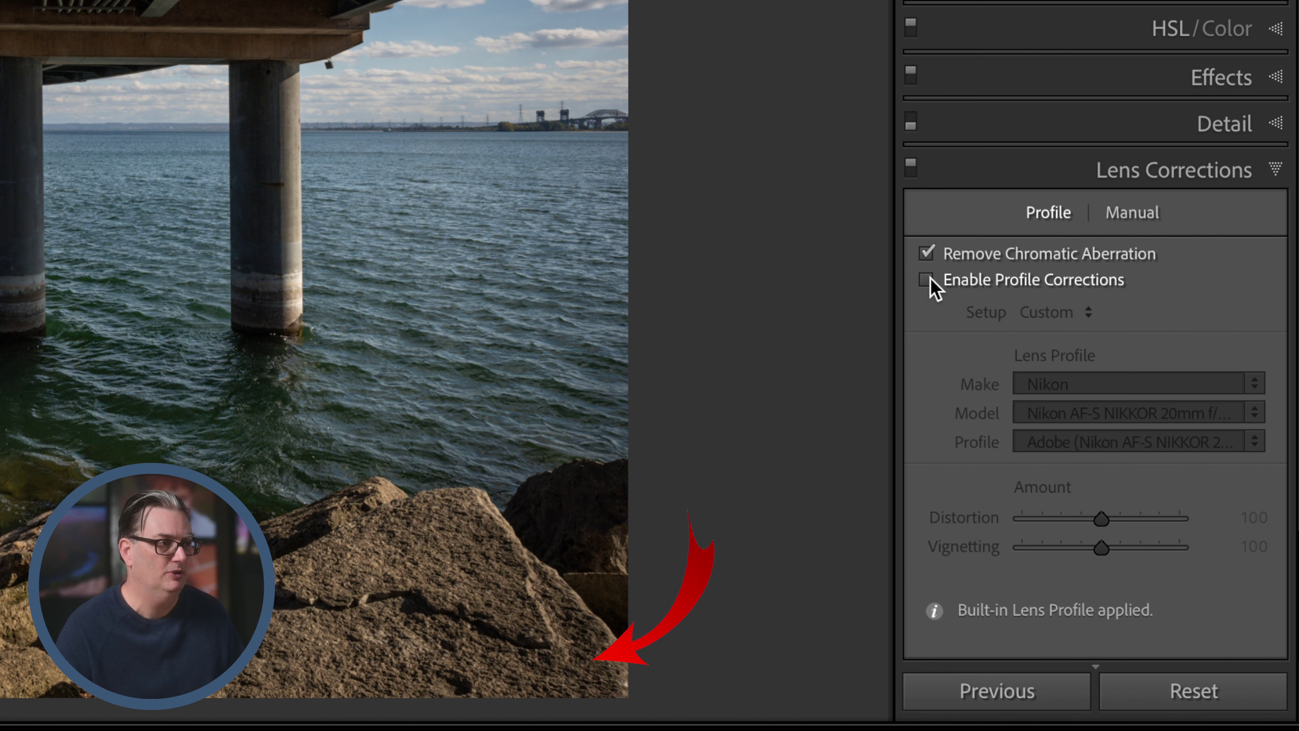
left_click(927, 280)
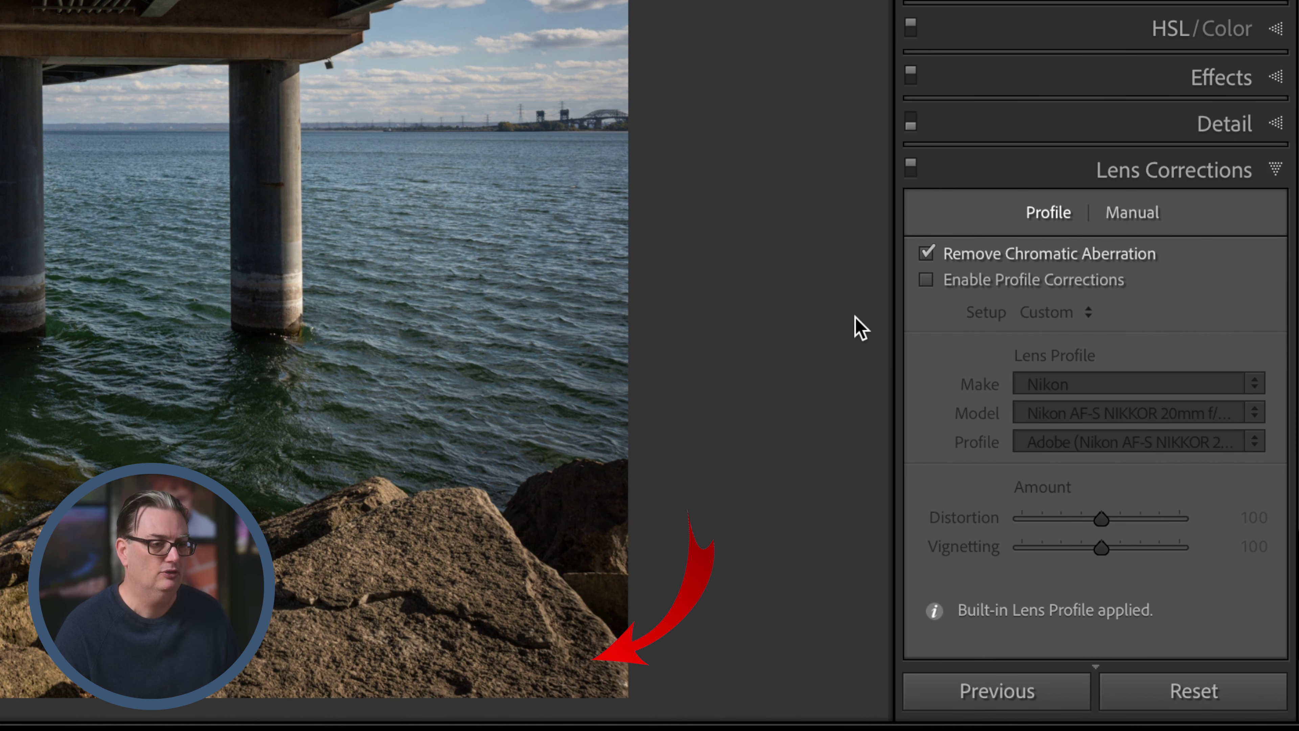
left_click(928, 280)
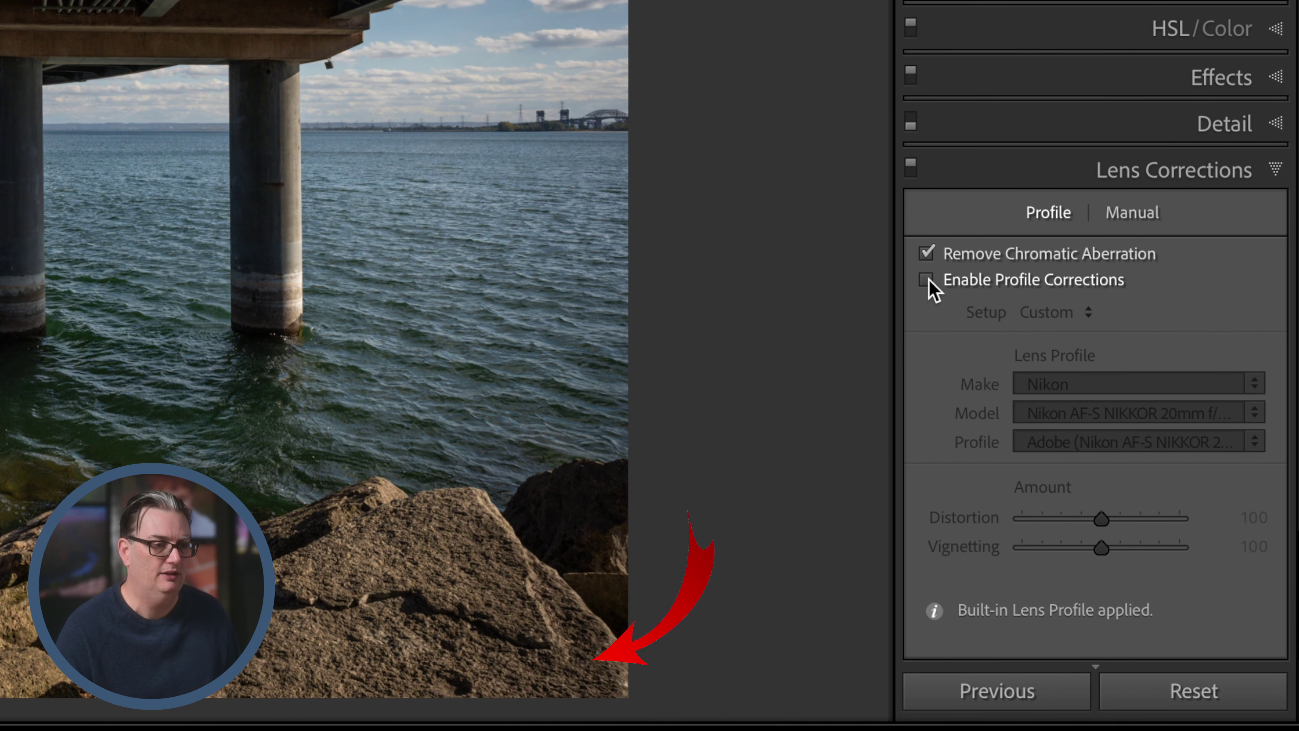
left_click(927, 280)
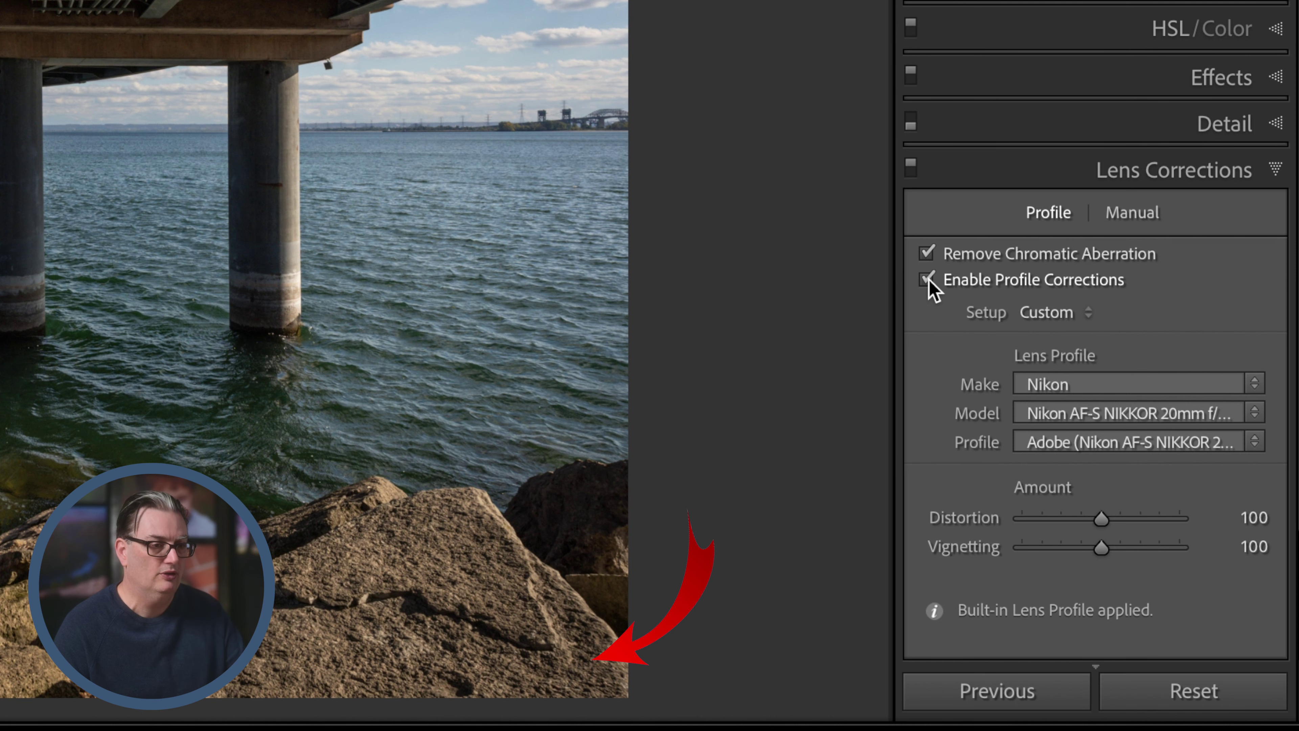
left_click(928, 279)
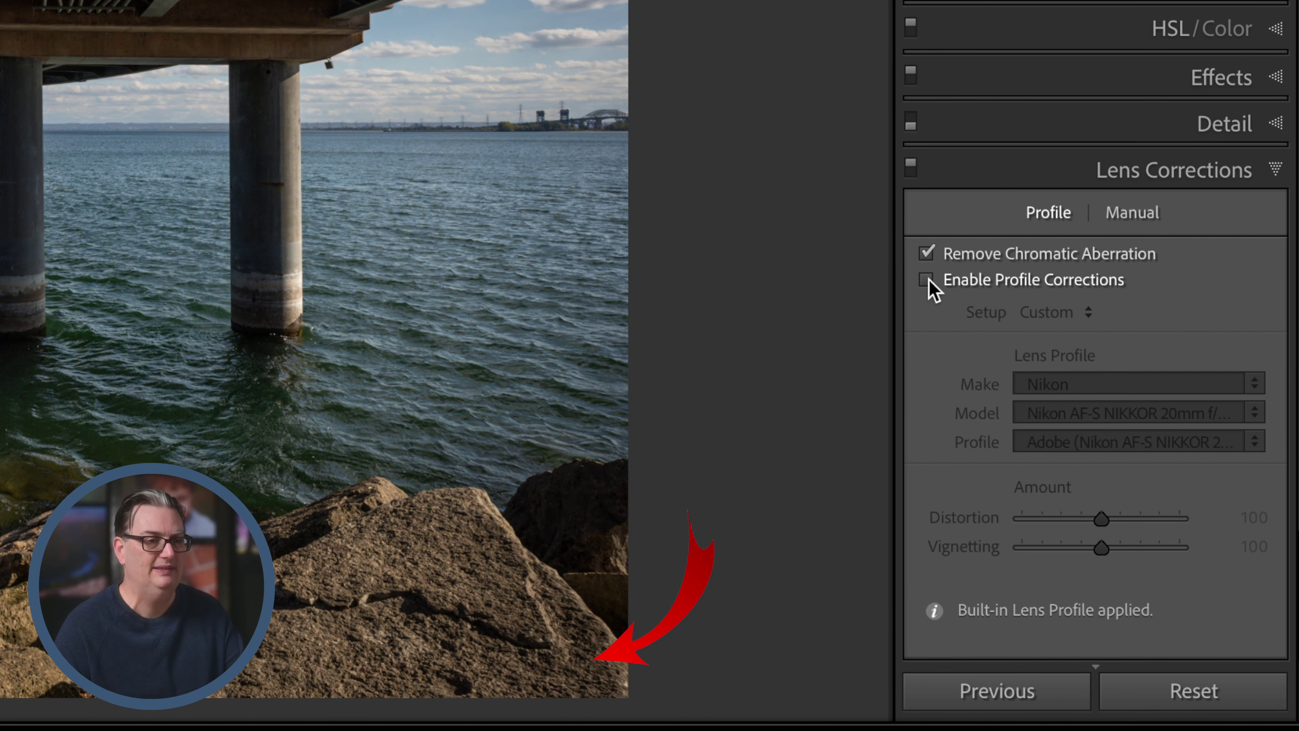
left_click(928, 281)
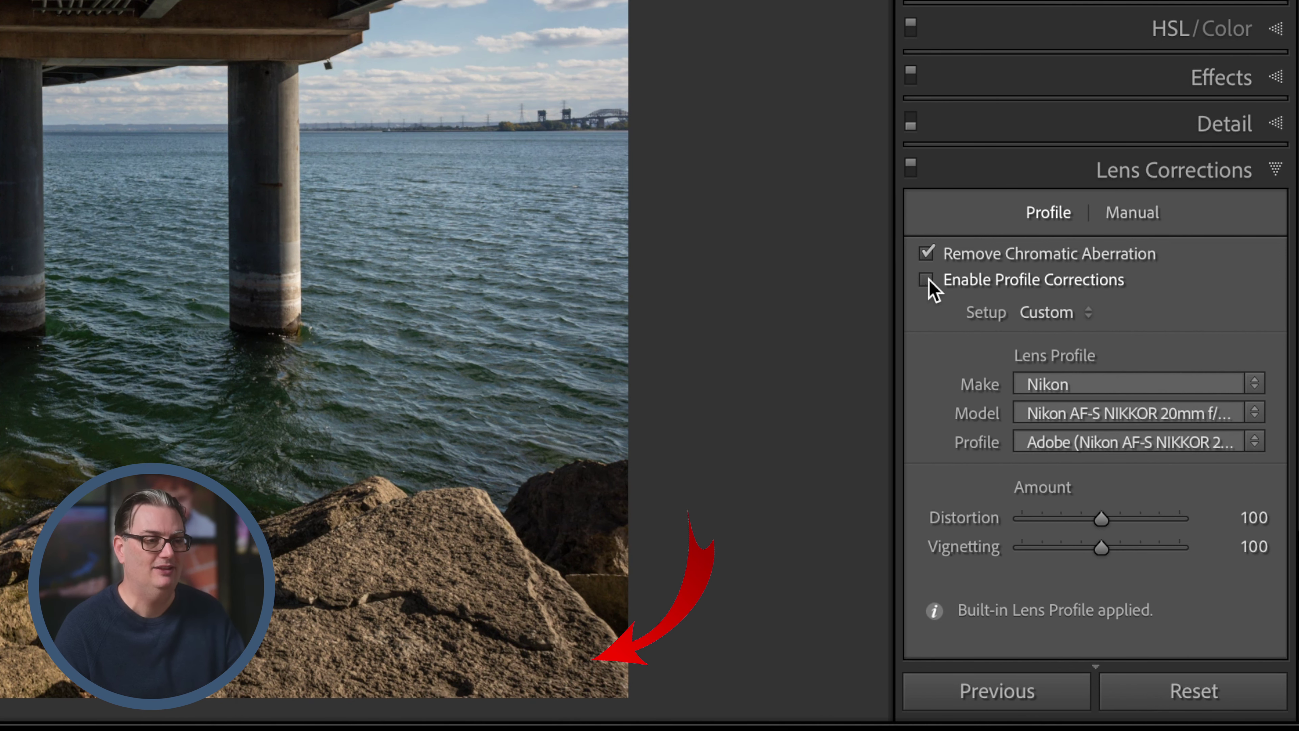
left_click(928, 280)
left_click(928, 280)
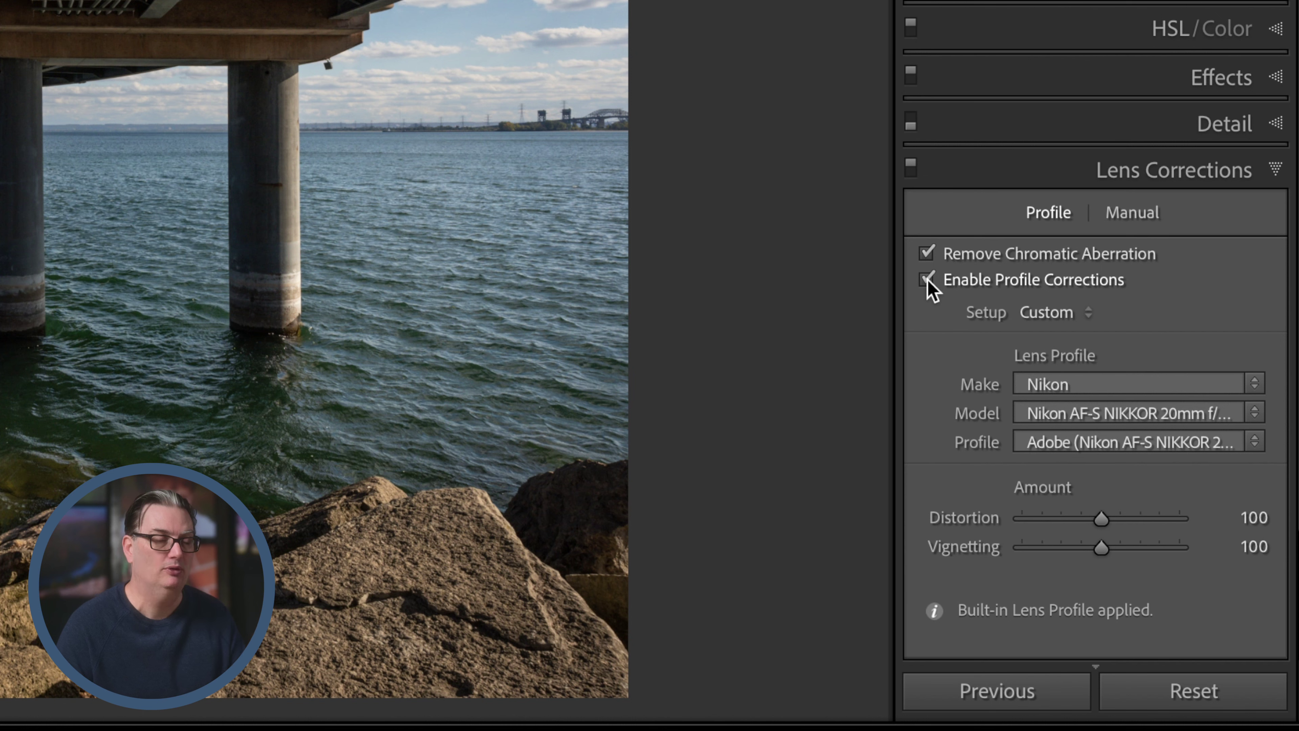
Look through the lens profile's make, model and profile choices, keeping Nikon and the Nikon AF-S NIKKOR 20mm f/1.8G ED.
left_click(1083, 385)
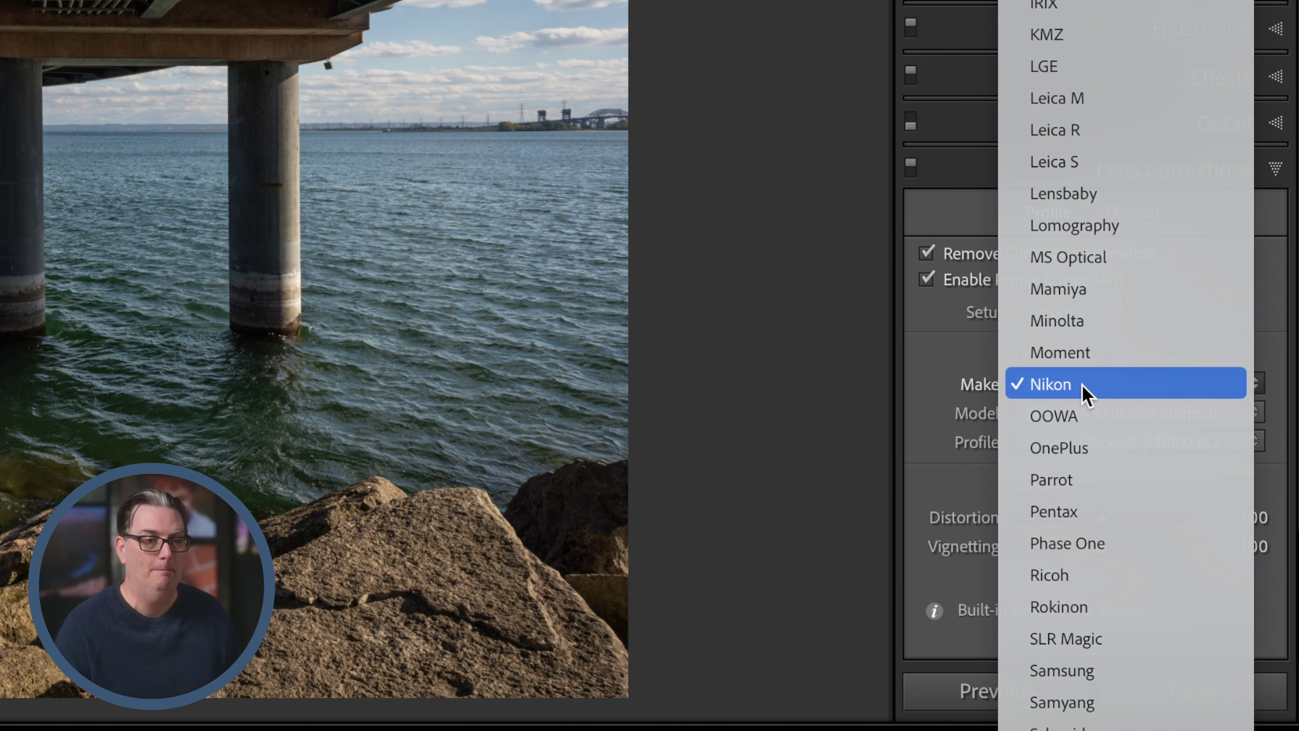
left_click(1083, 384)
left_click(1085, 414)
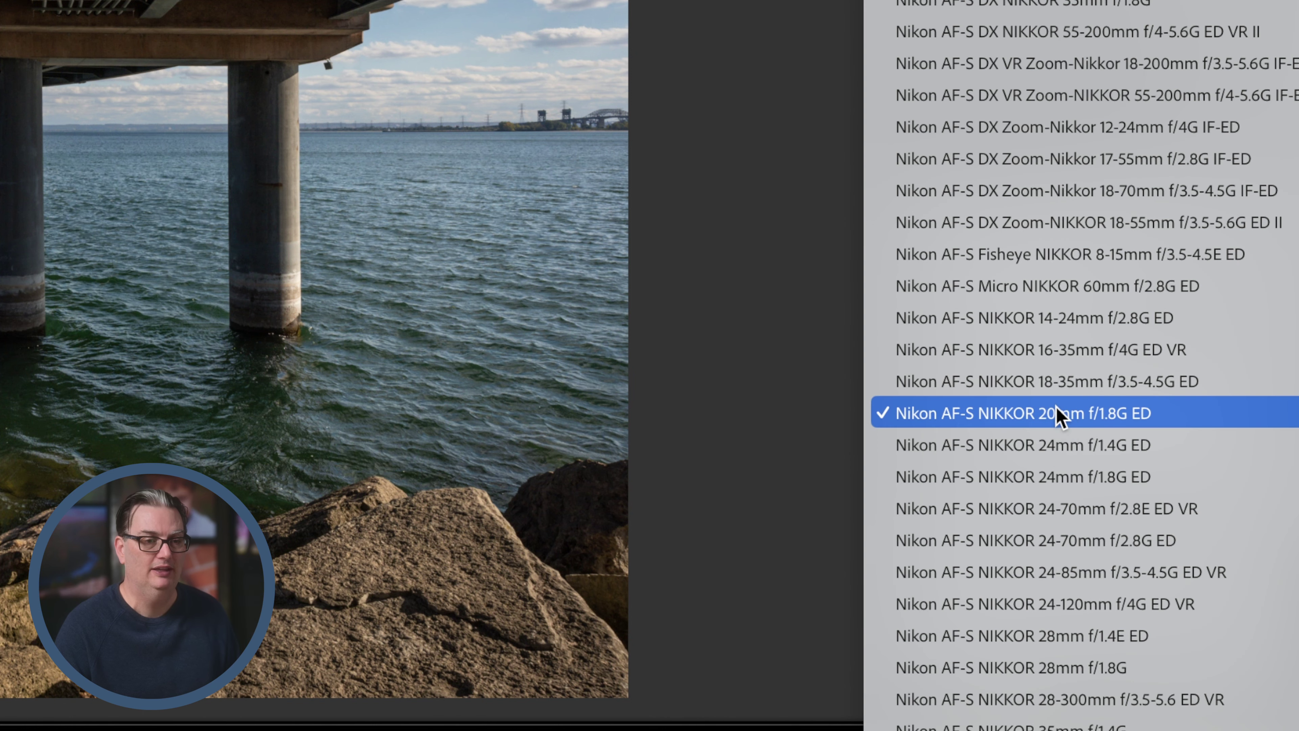
left_click(1058, 410)
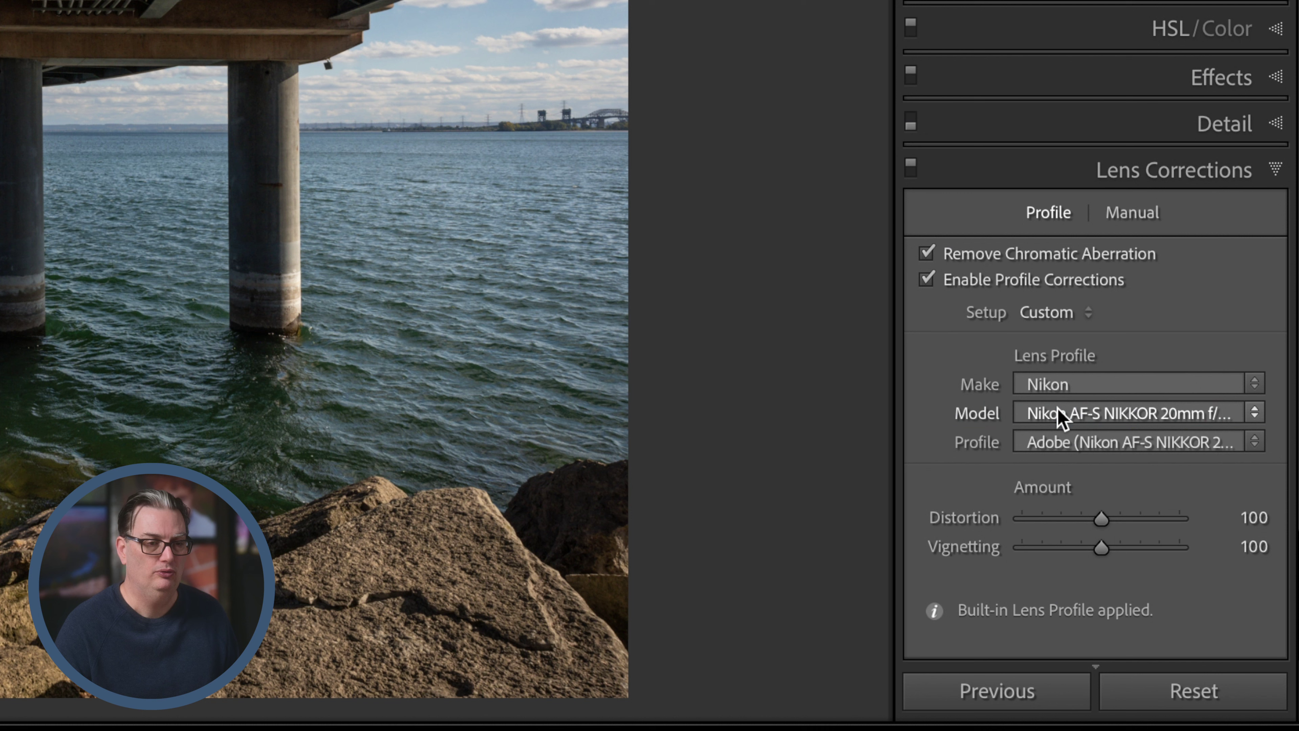
left_click(1071, 443)
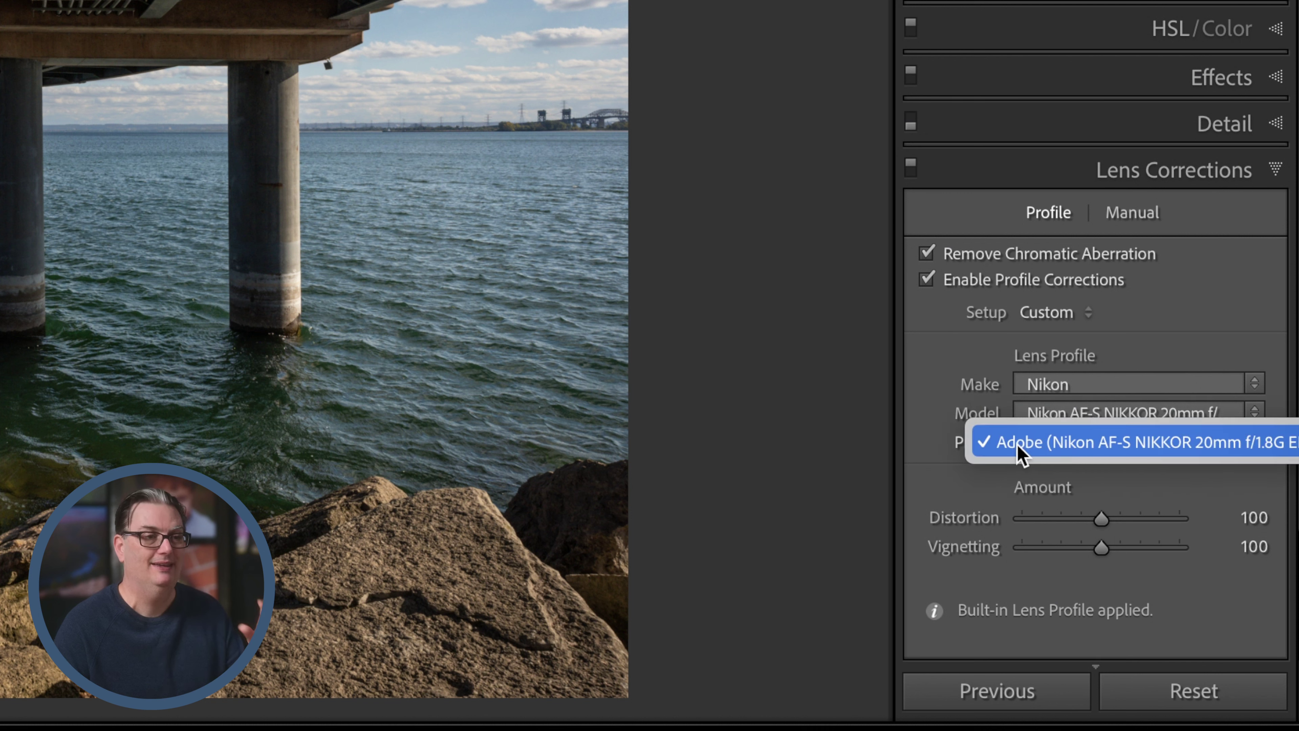
left_click(916, 441)
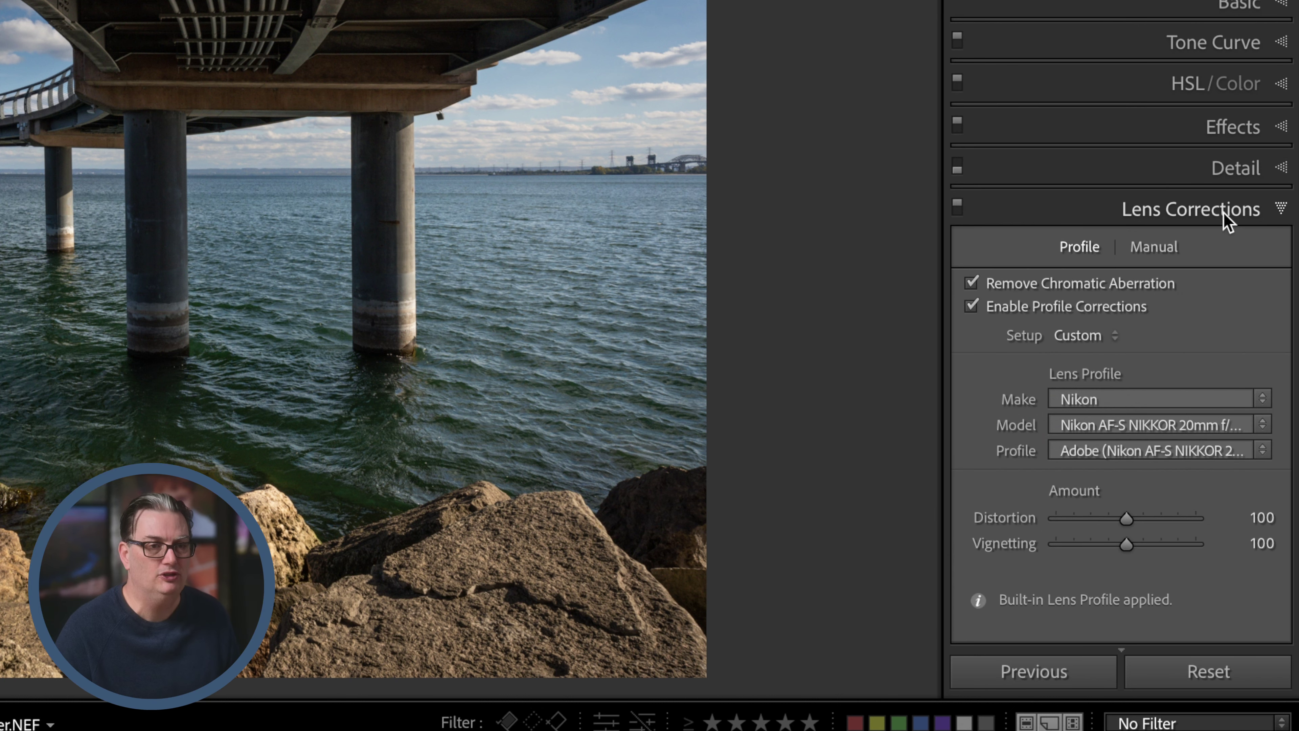
Compare the pier's perspective with the Transform adjustments off and on, leave them enabled, and collapse their settings.
left_click(1224, 217)
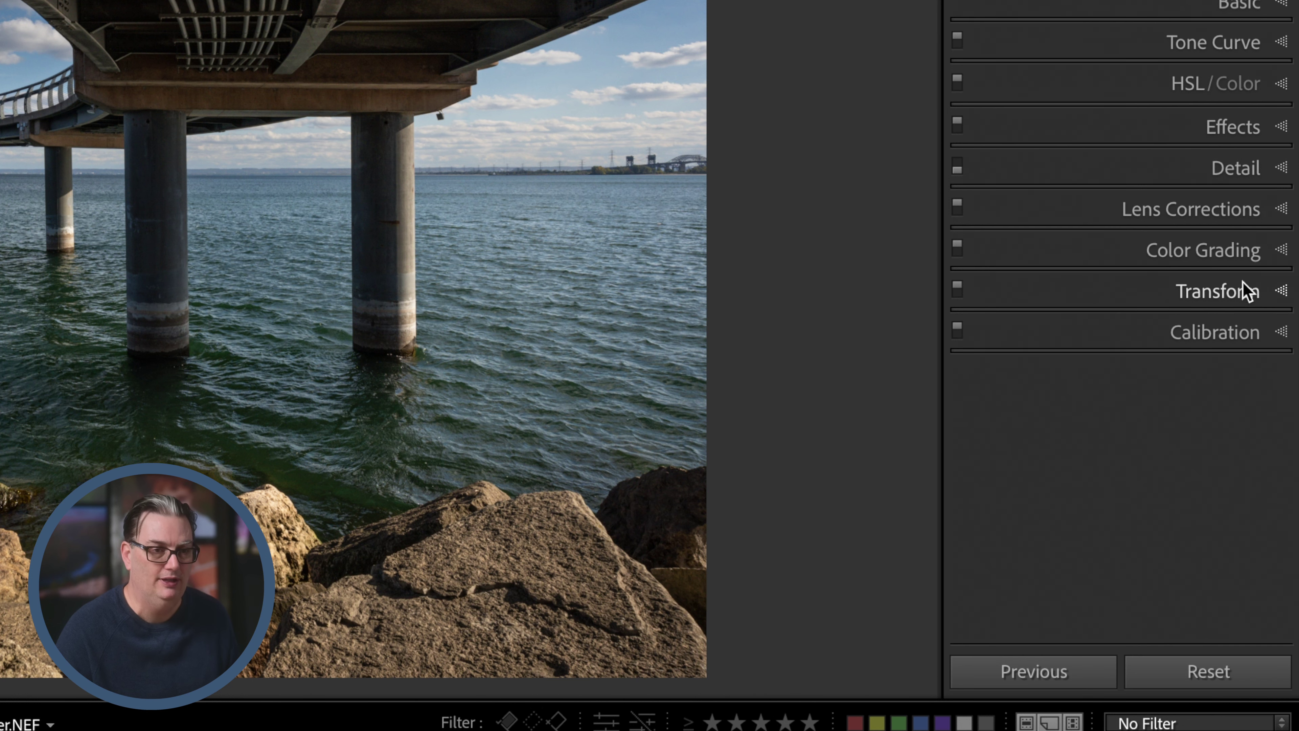
left_click(1238, 295)
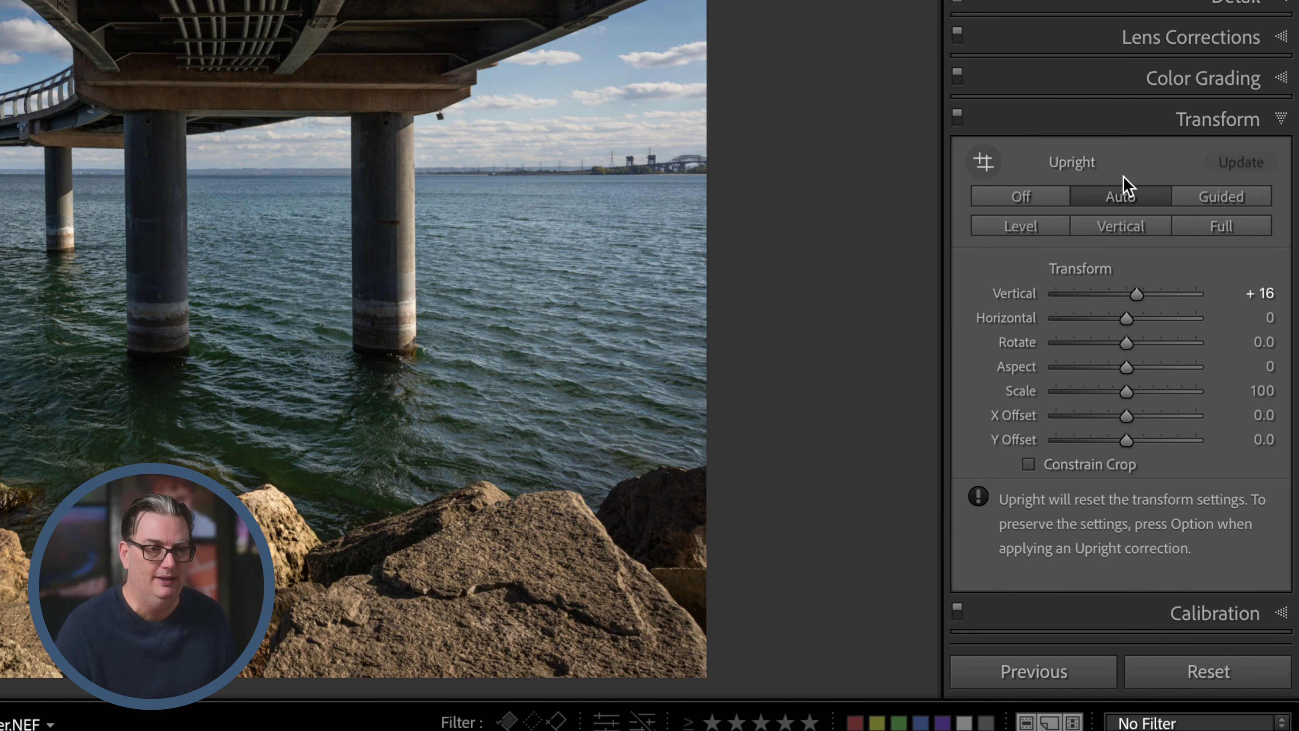
left_click(957, 118)
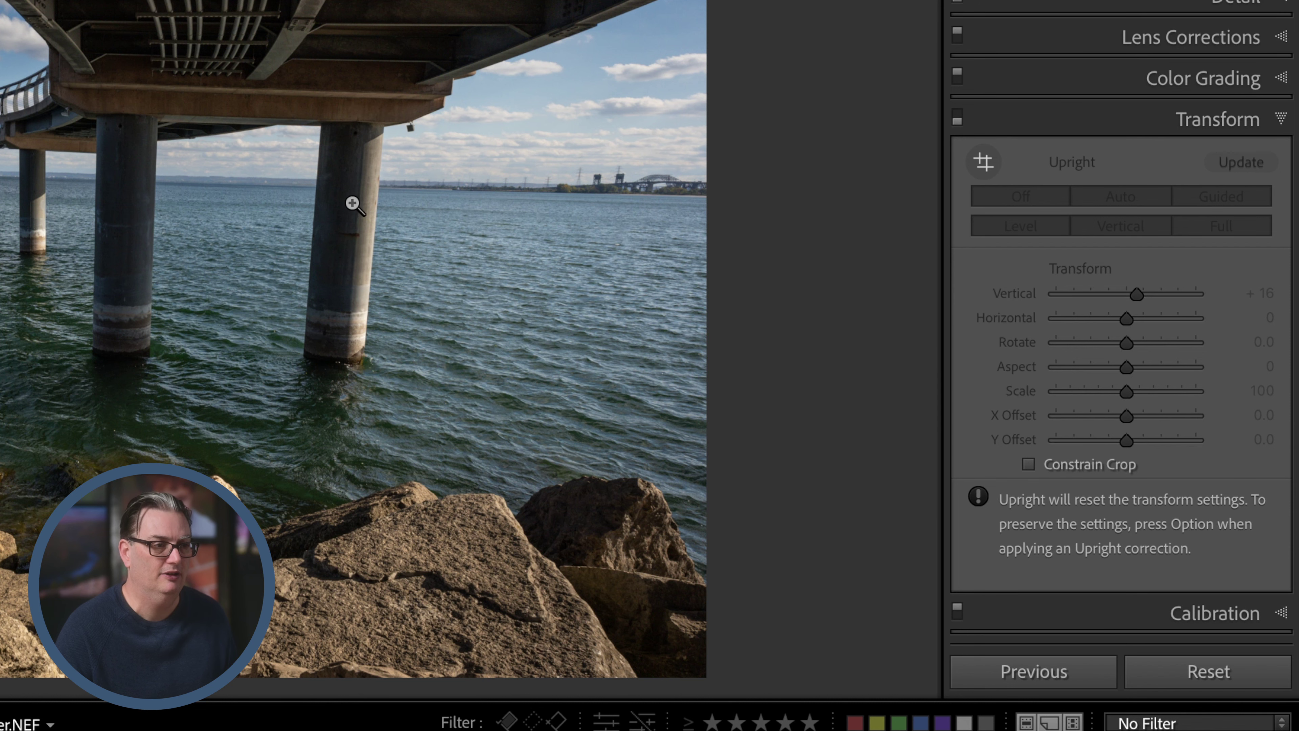
left_click(954, 120)
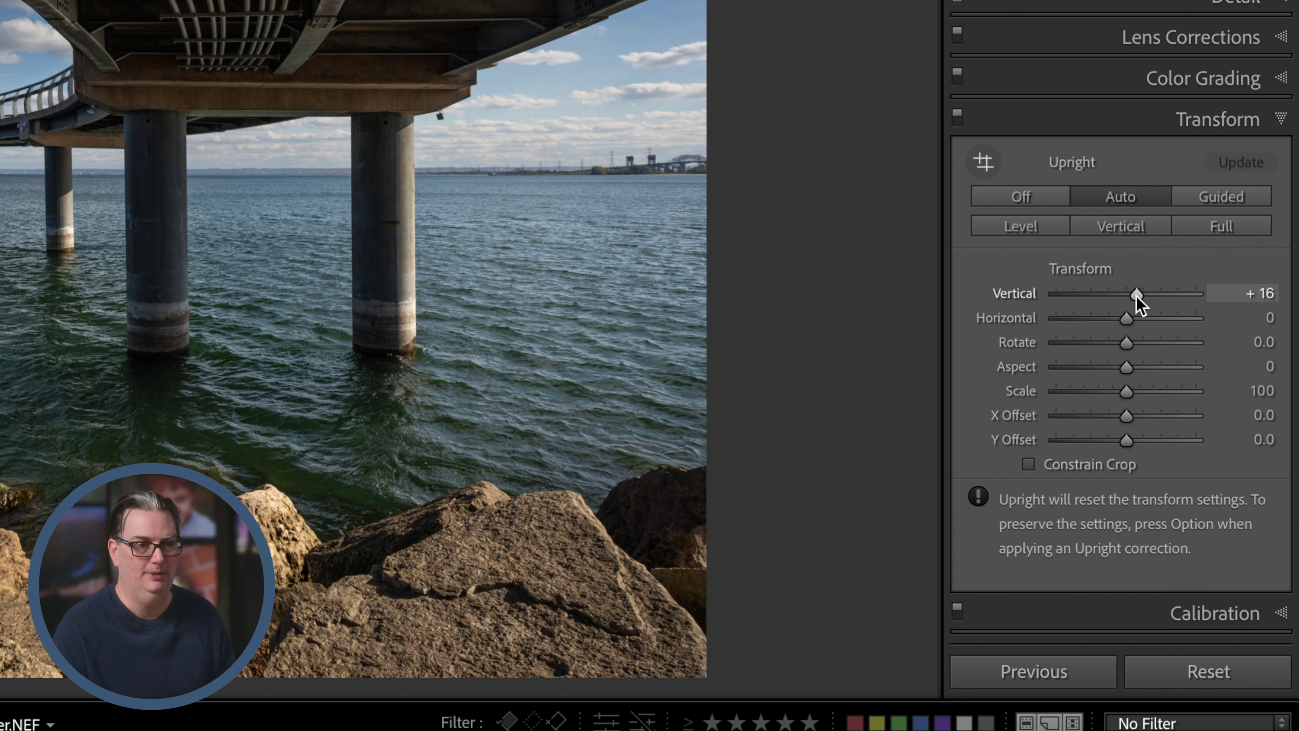
left_click(1164, 122)
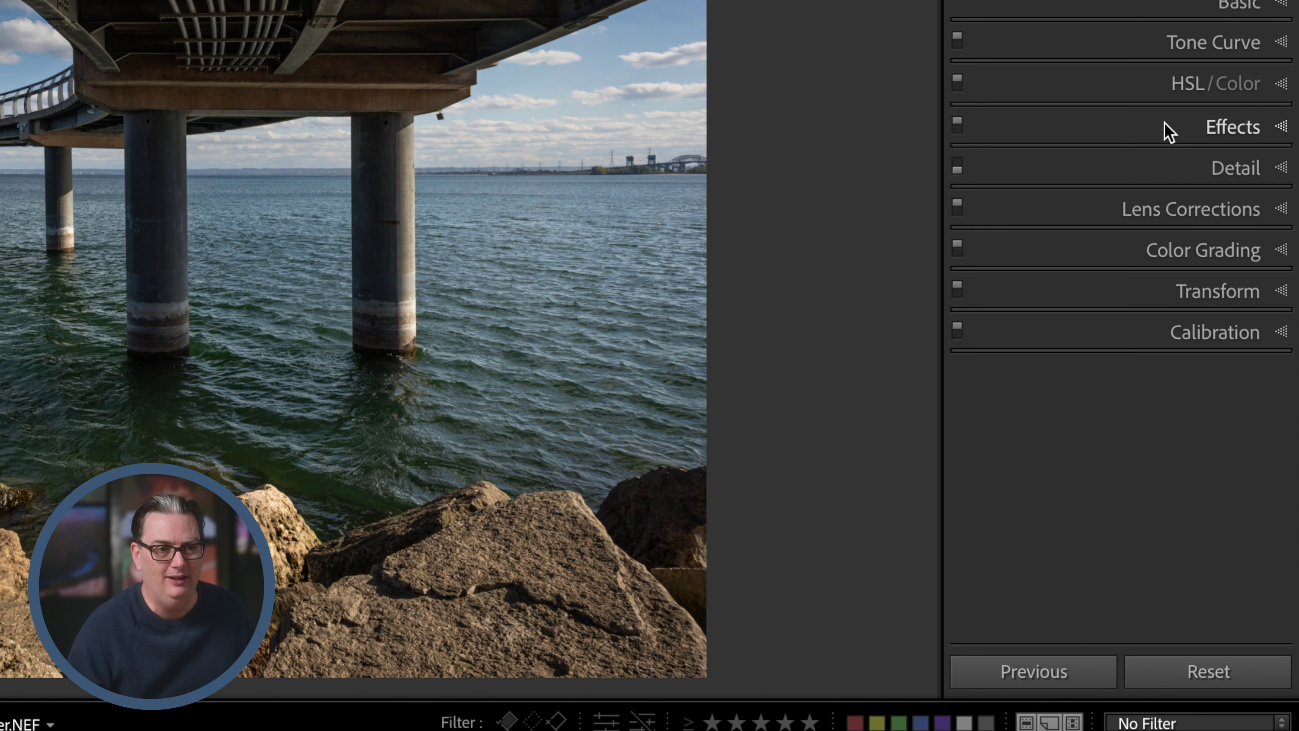
Set the Calibration process to Version 1 and examine the Basic adjustments it offers.
left_click(1222, 332)
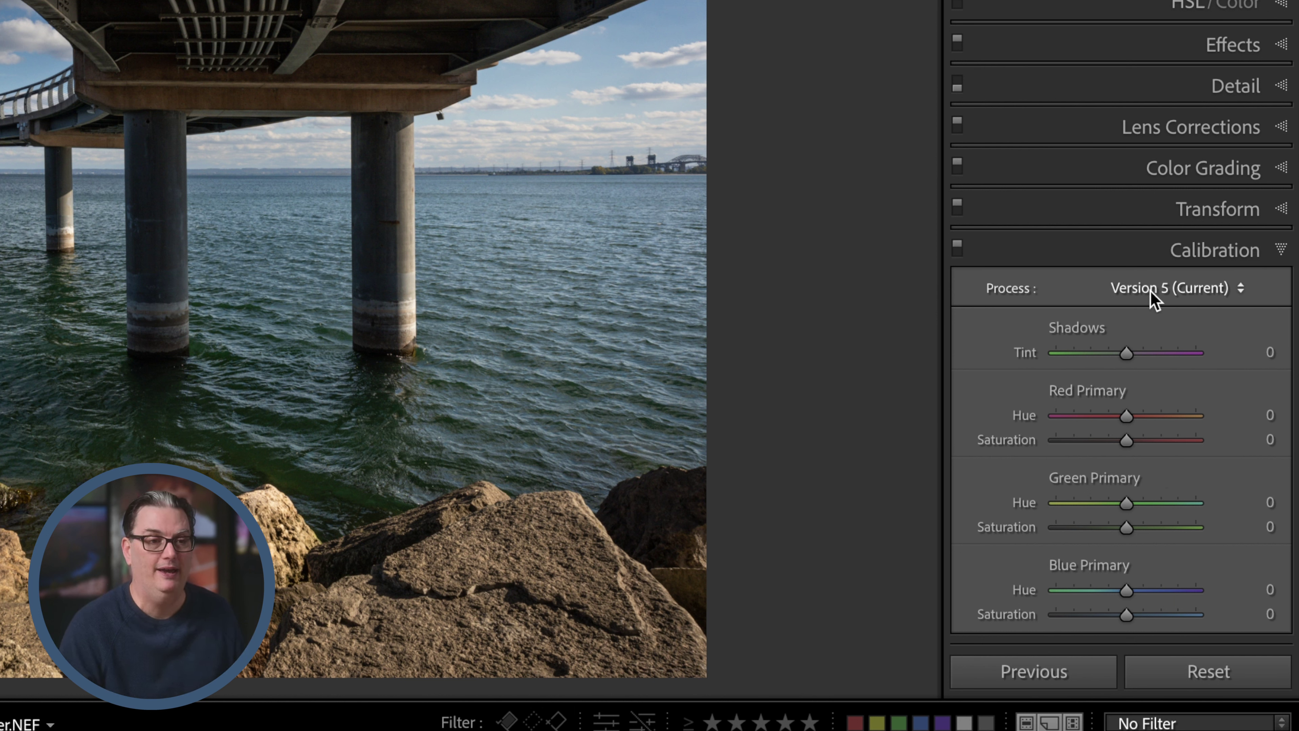
left_click(1166, 290)
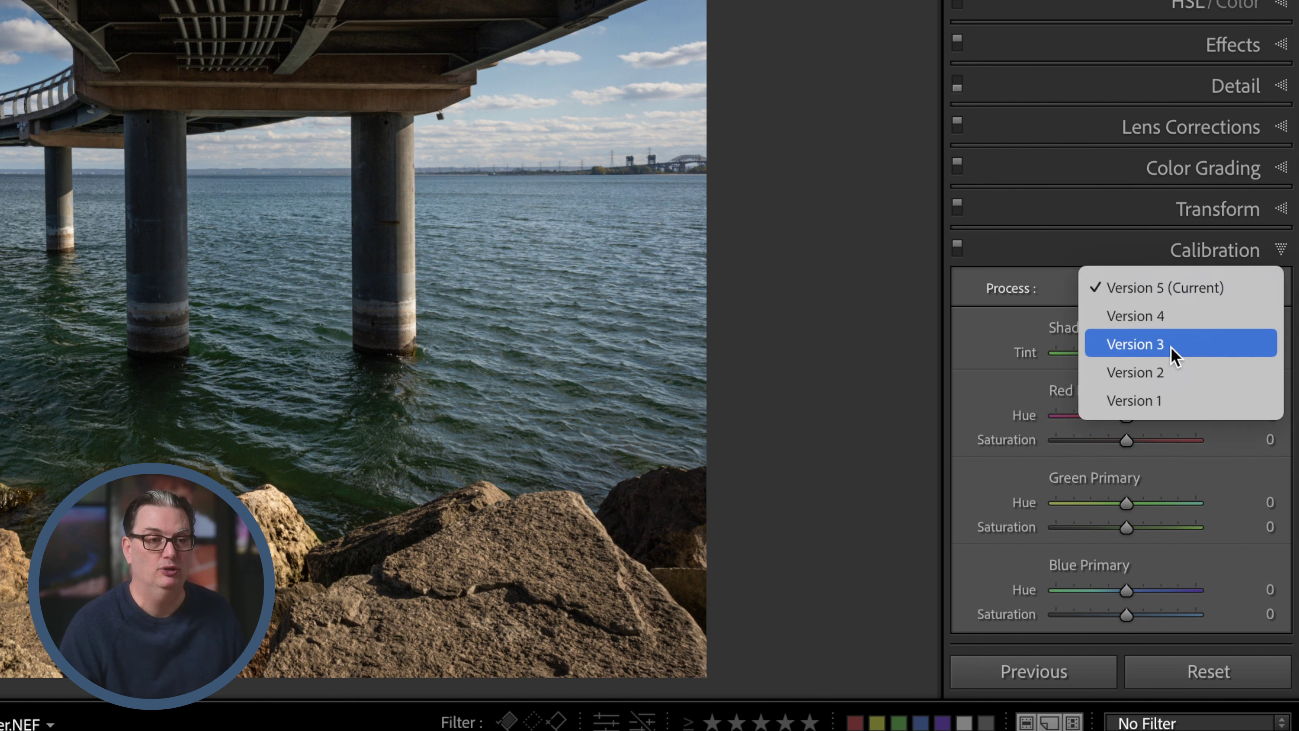
left_click(1176, 400)
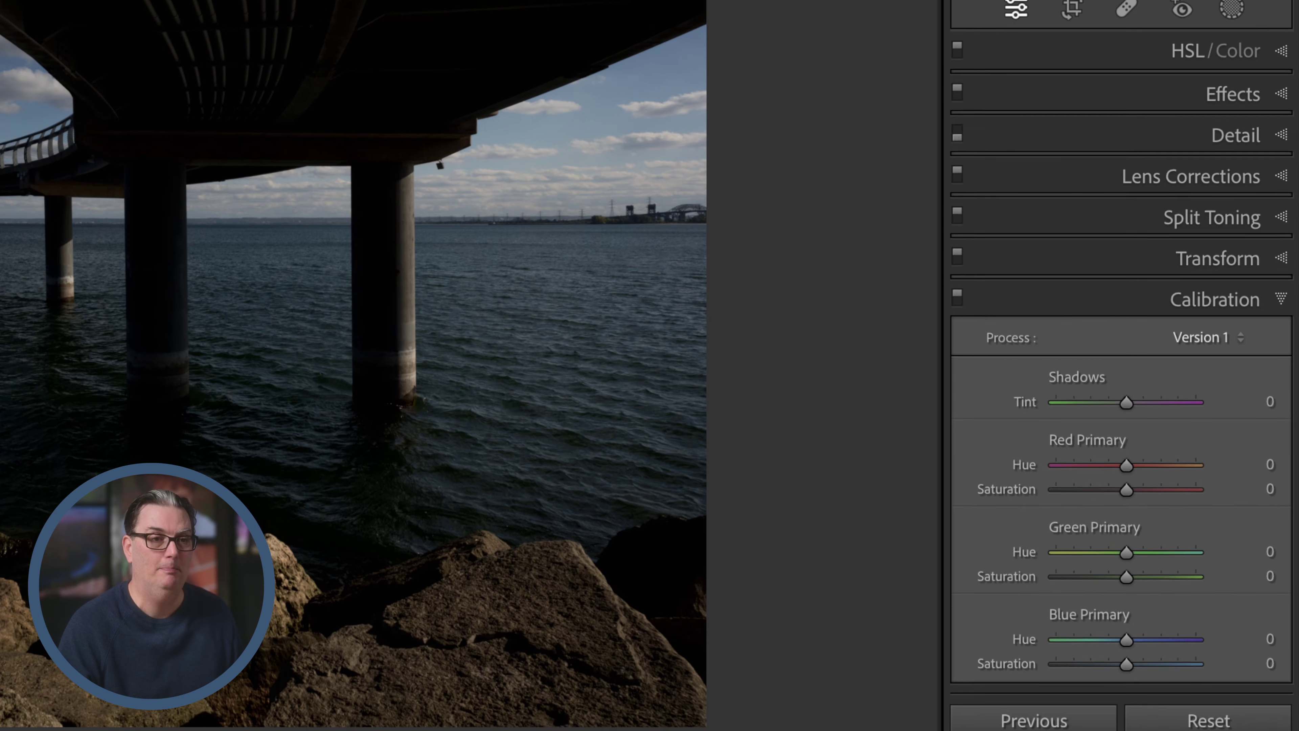
scroll(1227, 81, "up", 5)
left_click(1232, 71)
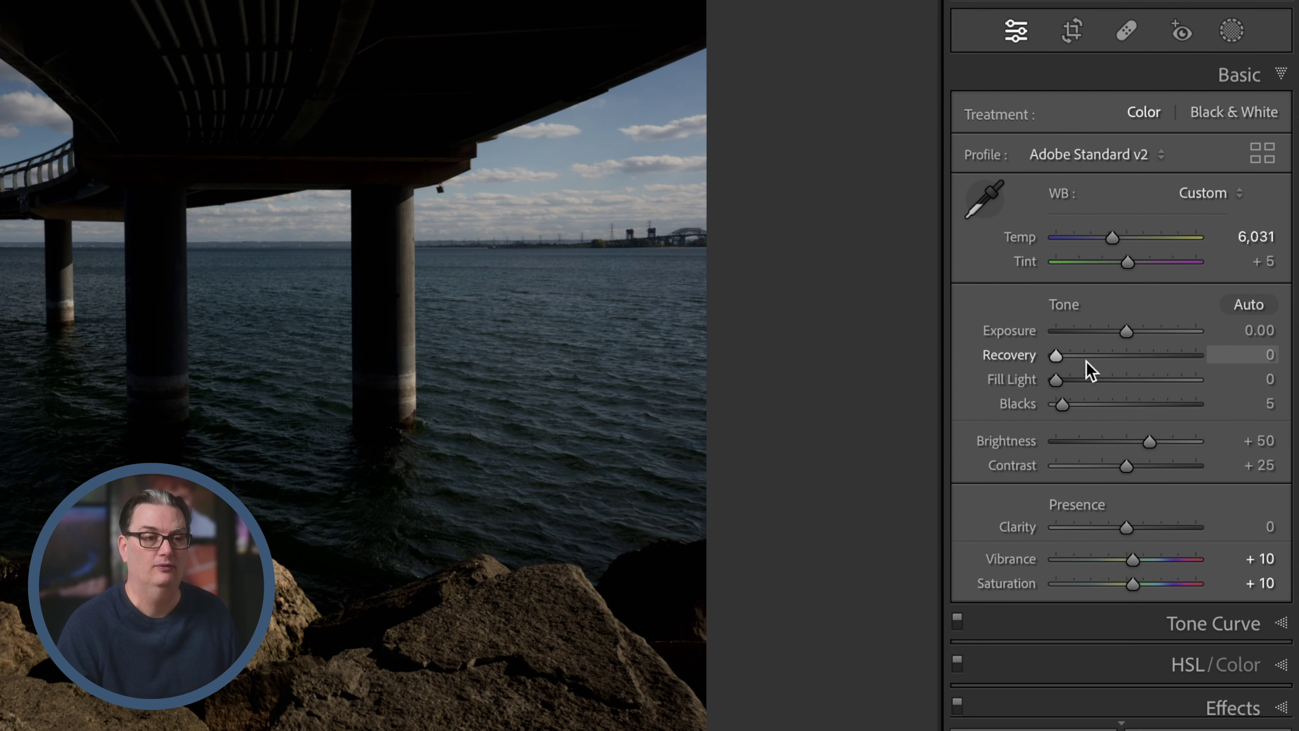
Set the Calibration process back to Version 5 (Current) and collapse the Calibration settings.
scroll(1227, 481, "down", 5)
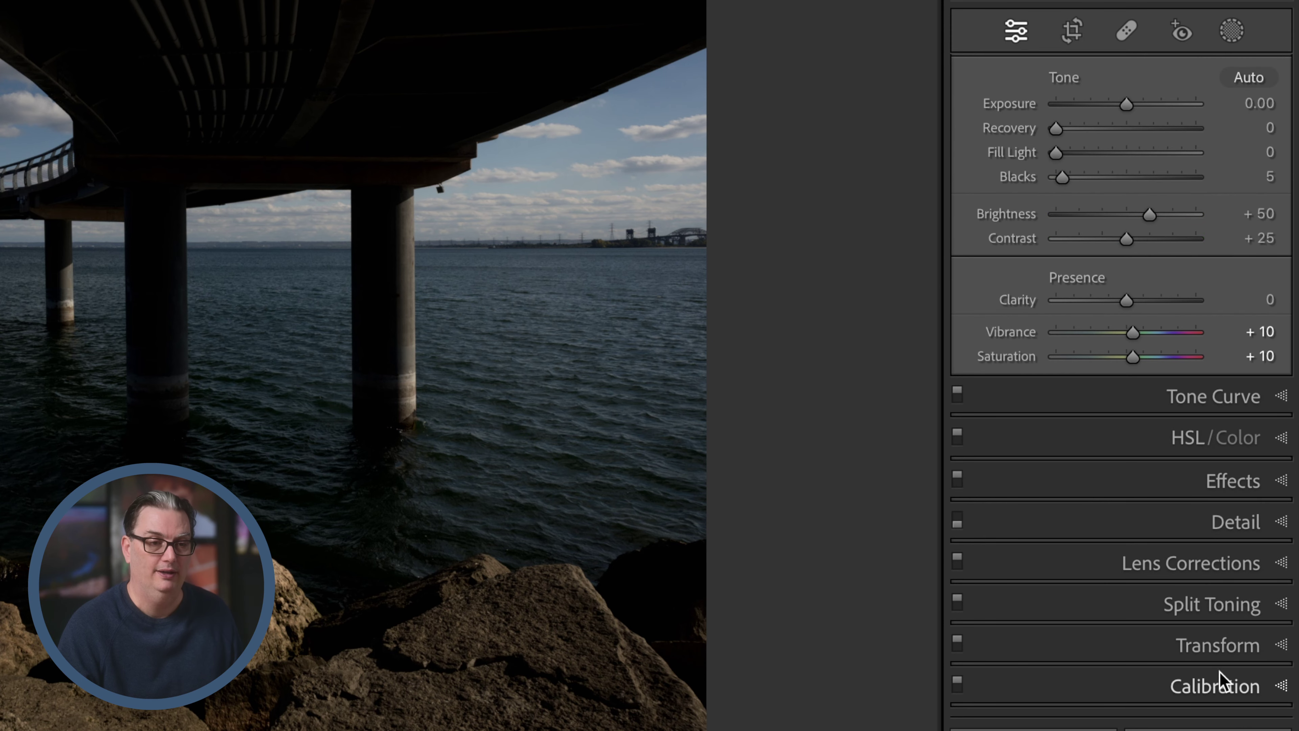
left_click(1227, 687)
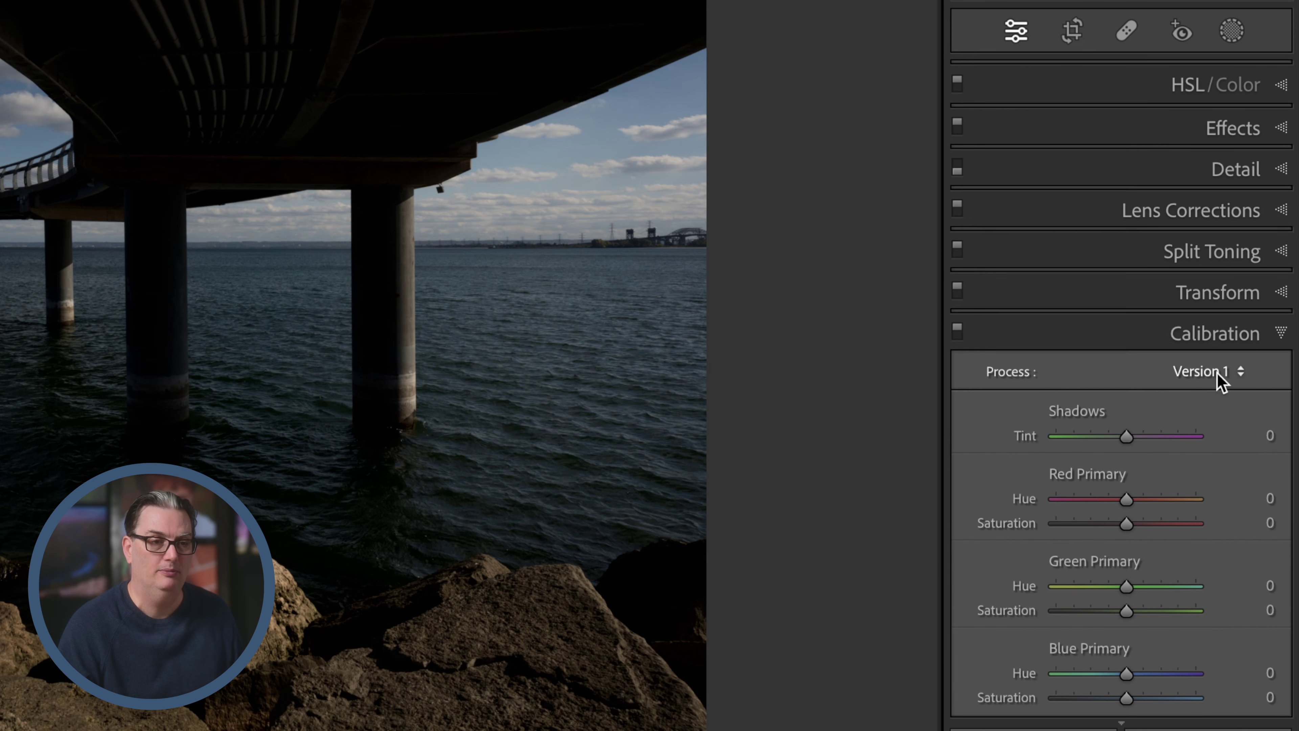
left_click(1221, 382)
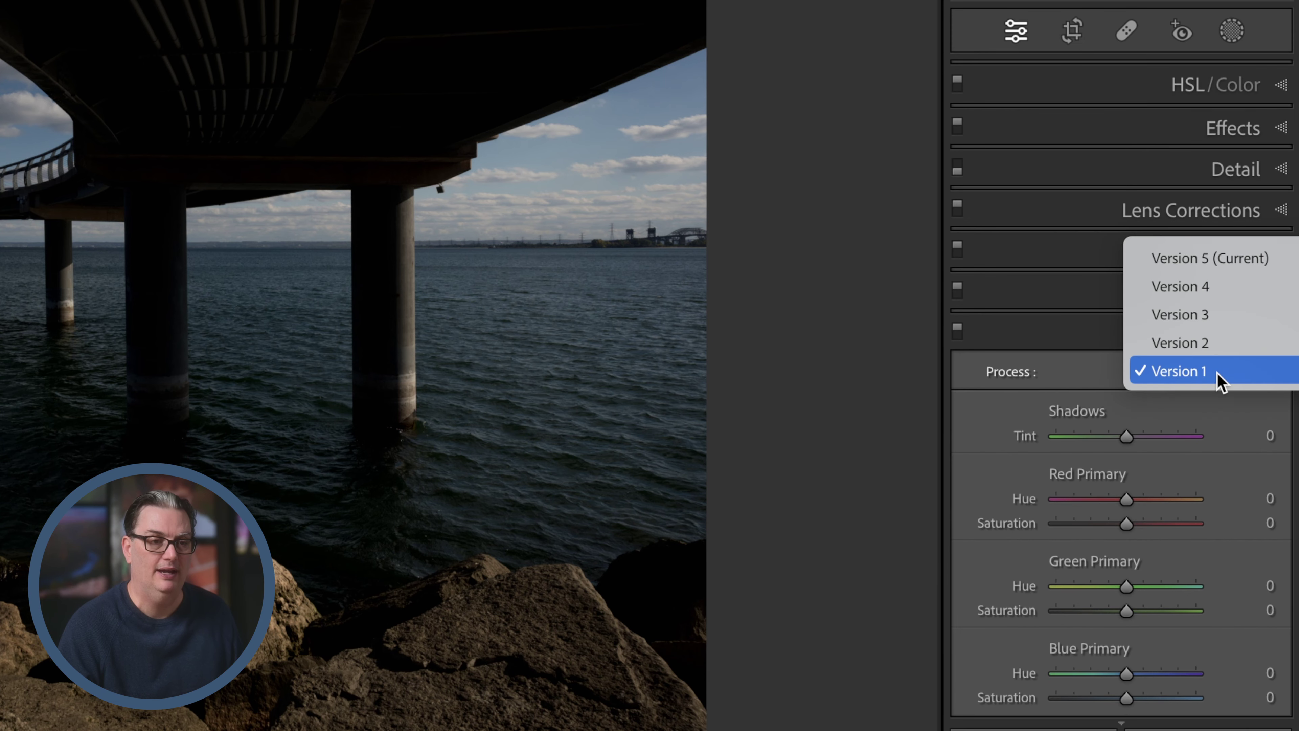
left_click(1223, 257)
left_click(1122, 336)
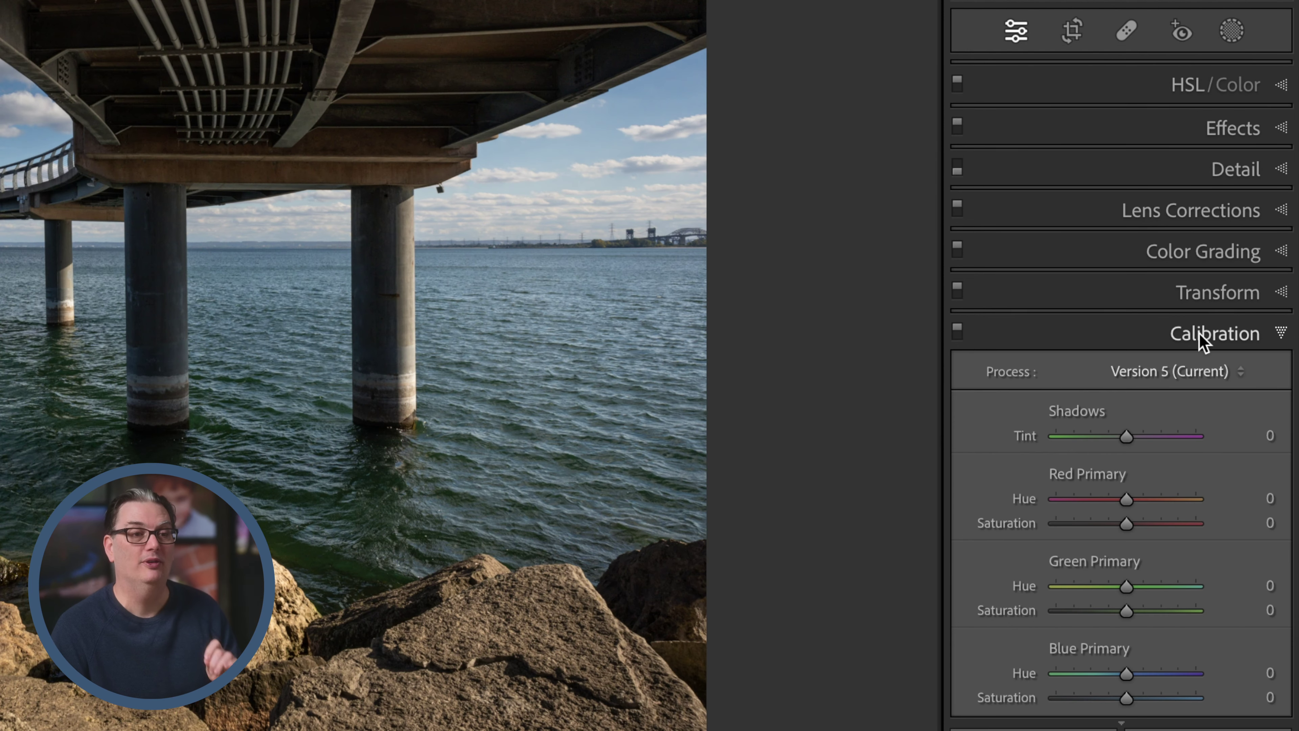
left_click(1198, 336)
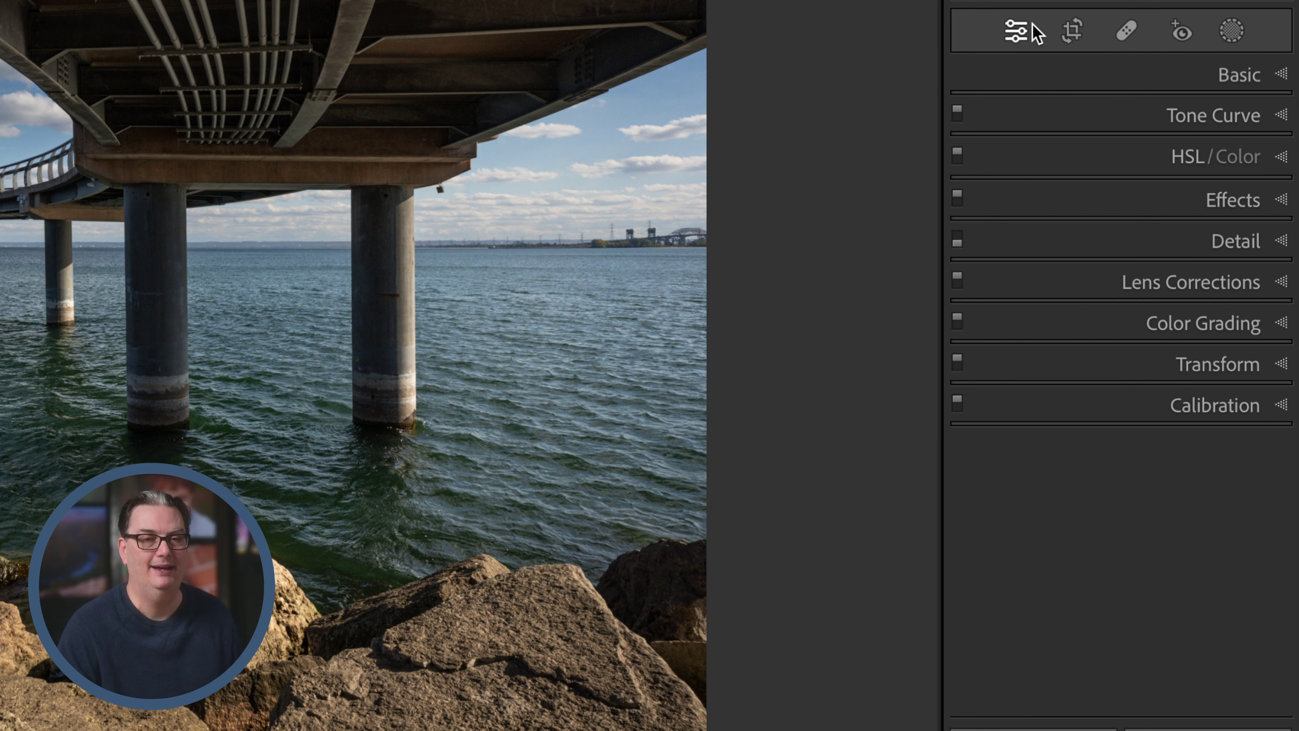
View the Crop & Straighten tool's options on the pier photo and return to the editing adjustments.
left_click(1072, 31)
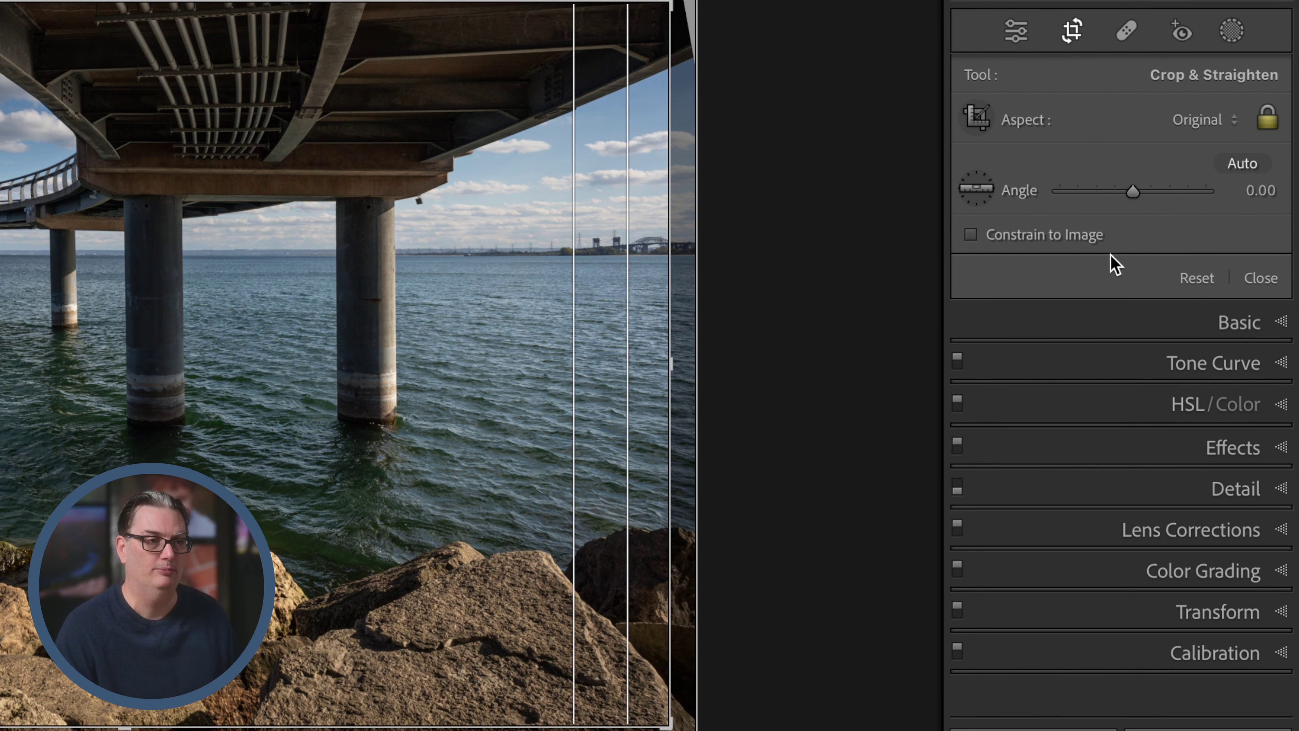
left_click(1017, 30)
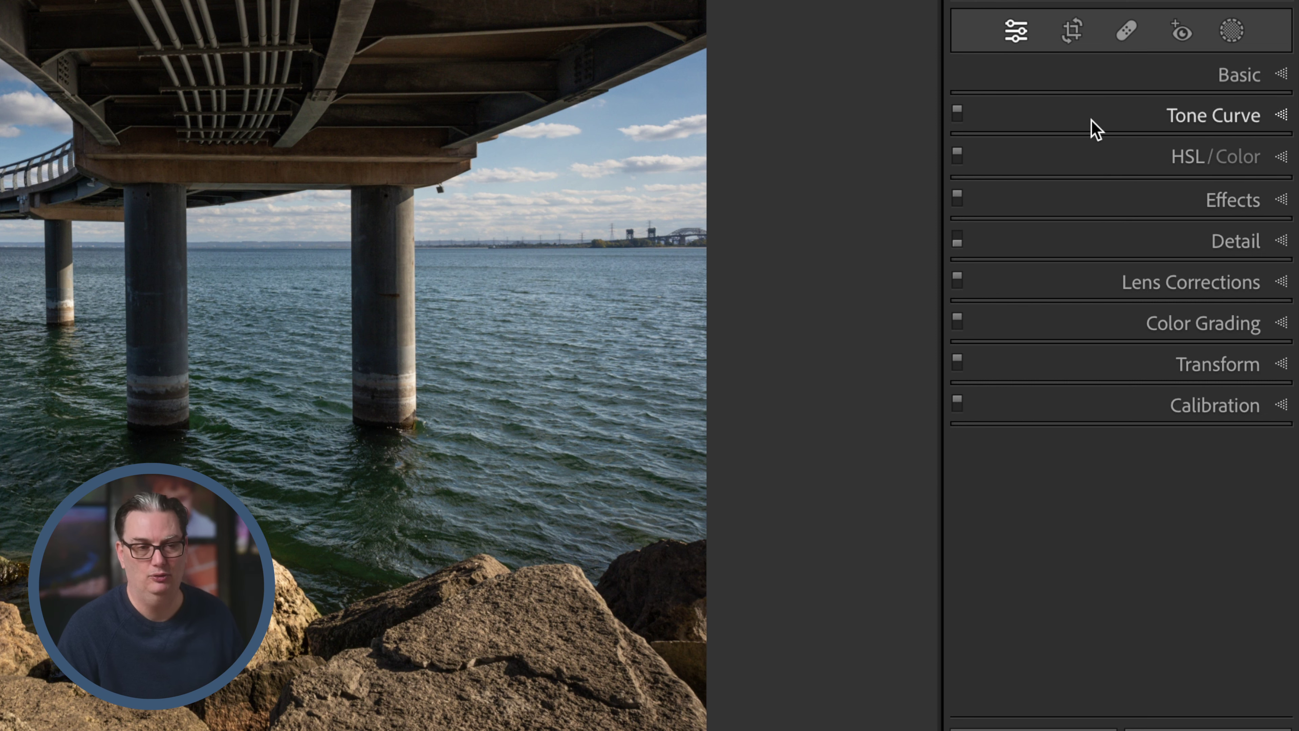
Open Crop & Straighten on the pier photo and cycle through its guide overlays, including the thirds, grid and golden spiral, to the aspect ratio guides.
left_click(1072, 31)
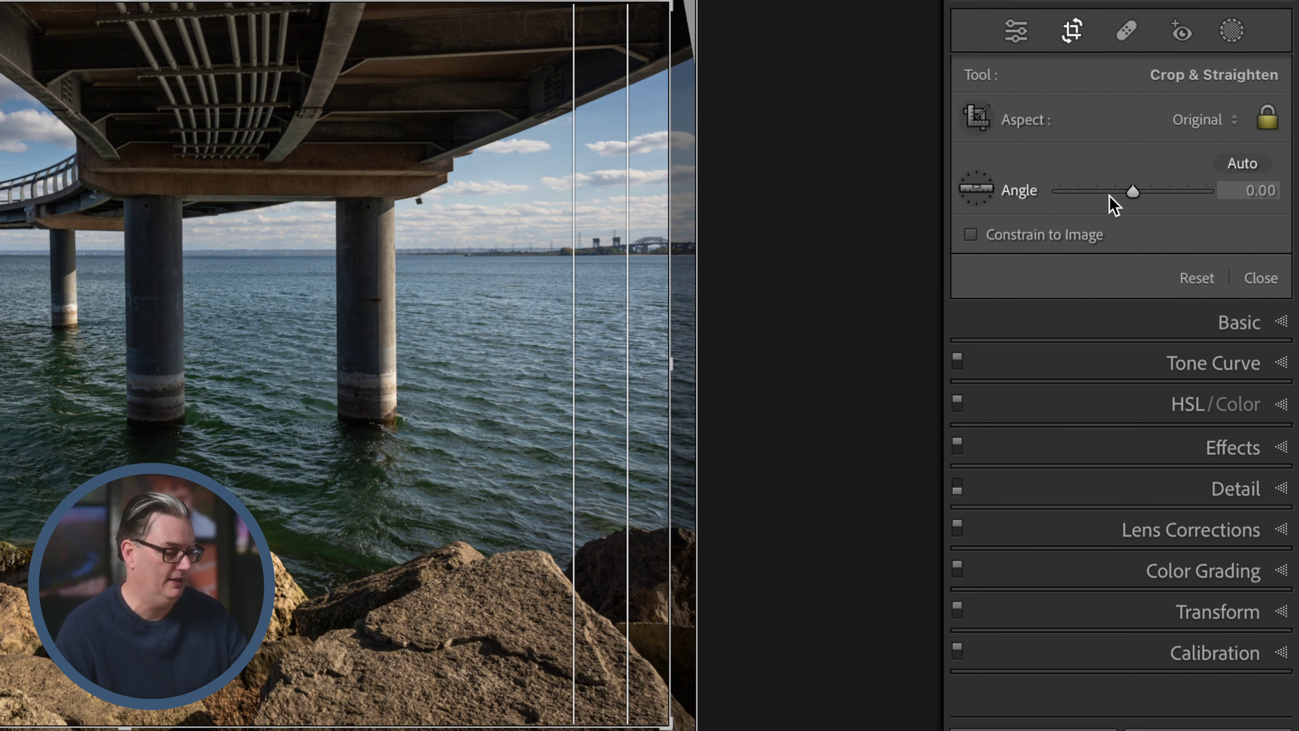
key("e")
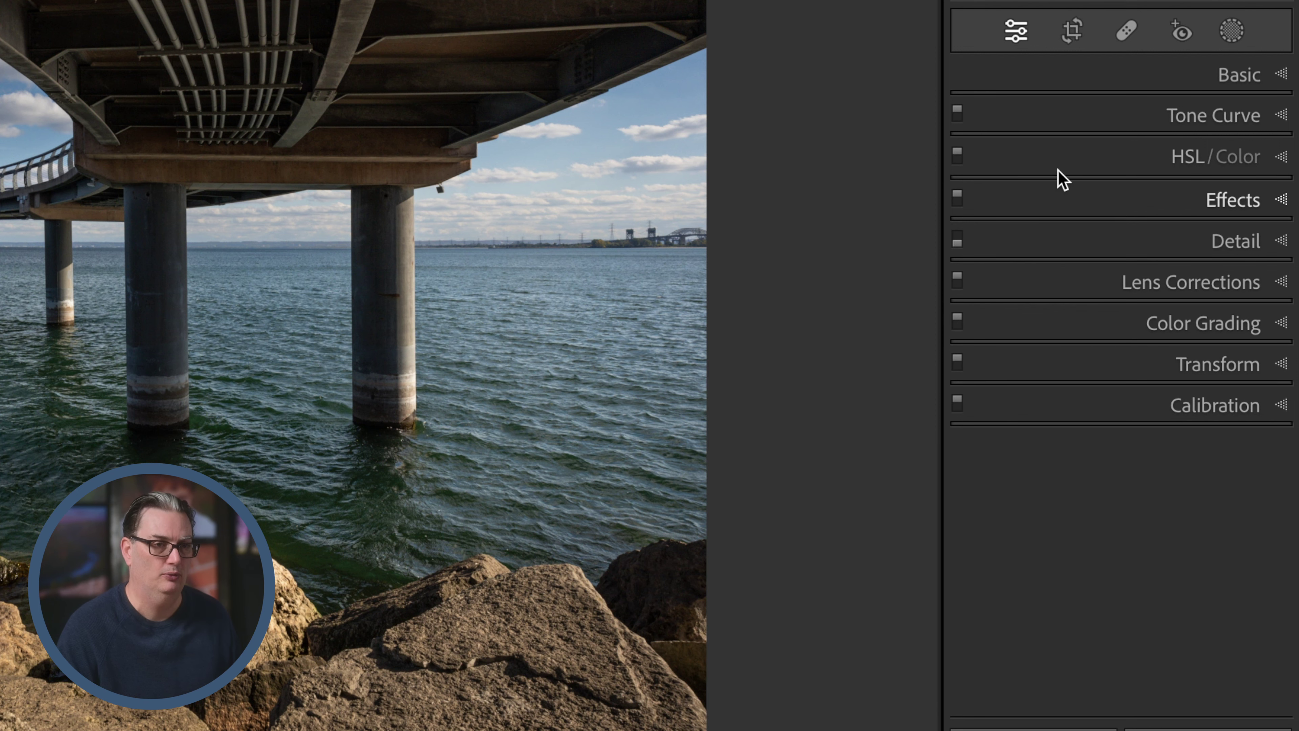
left_click(1072, 31)
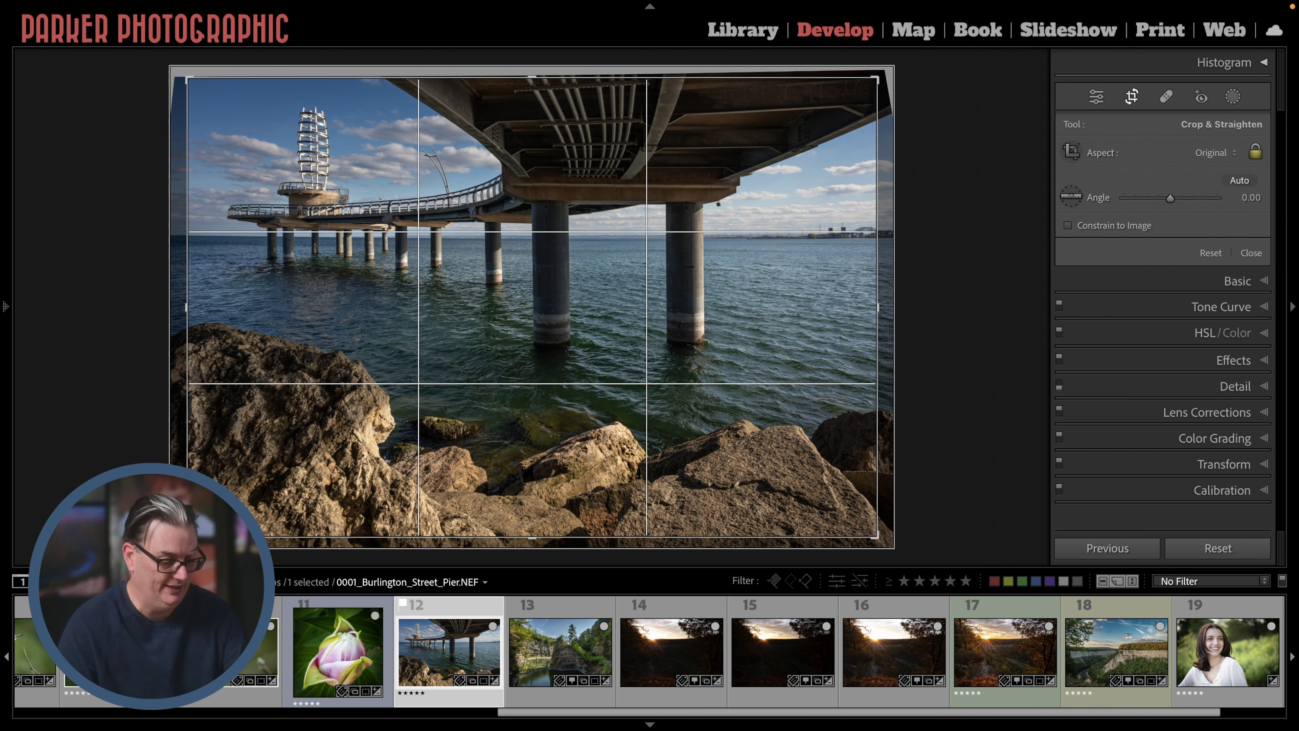
key("o")
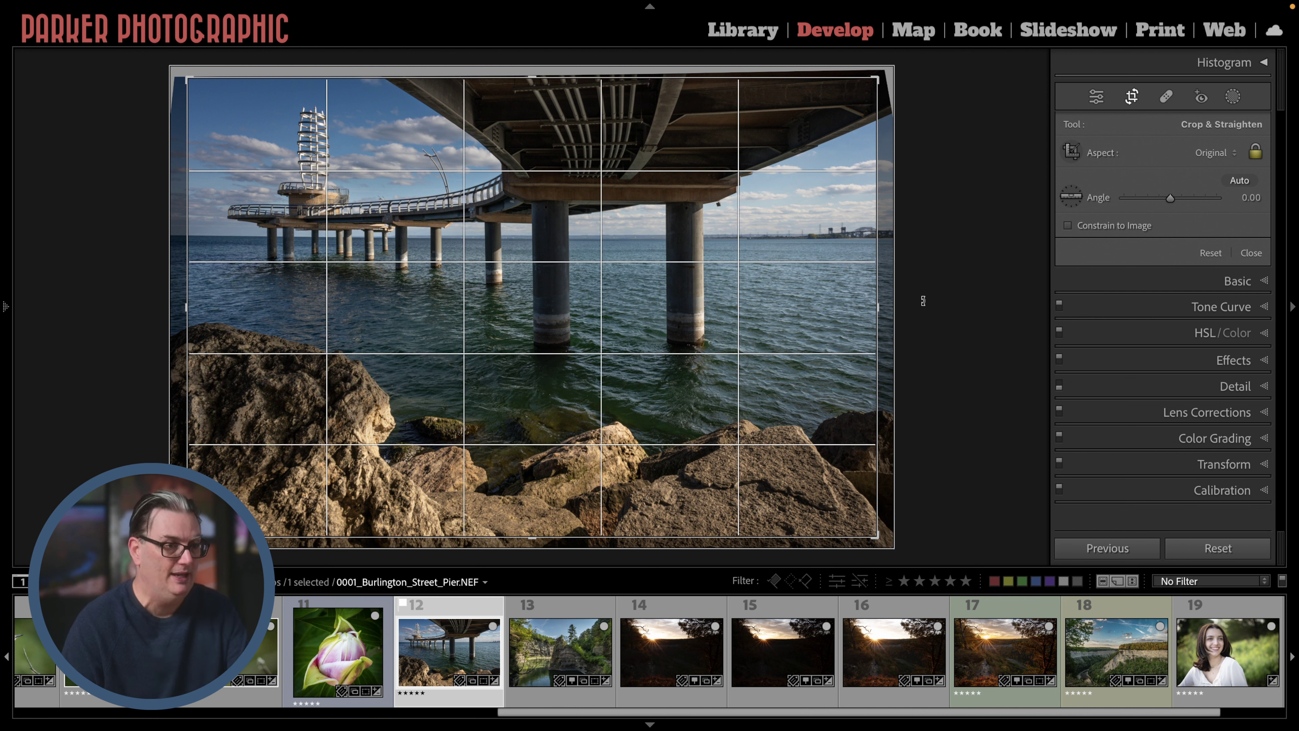
key("o")
key("o")
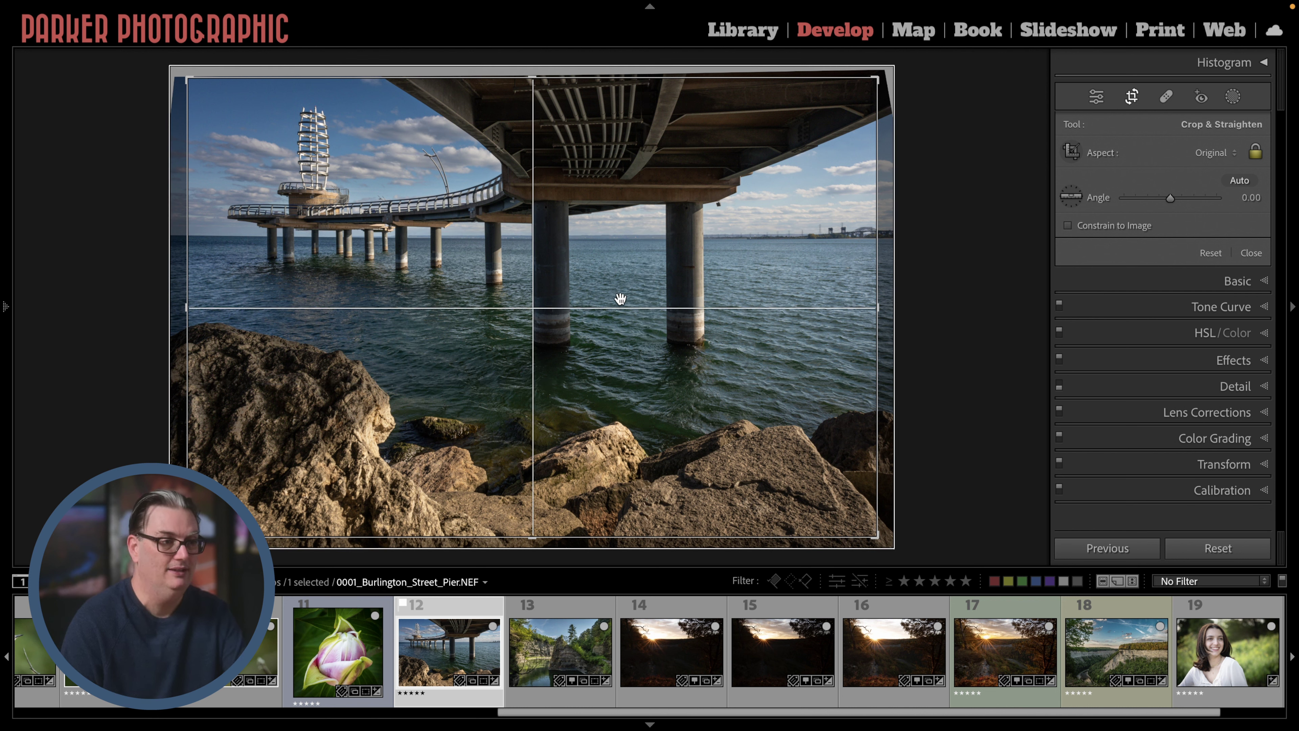
key("o")
key("o")
key("o")
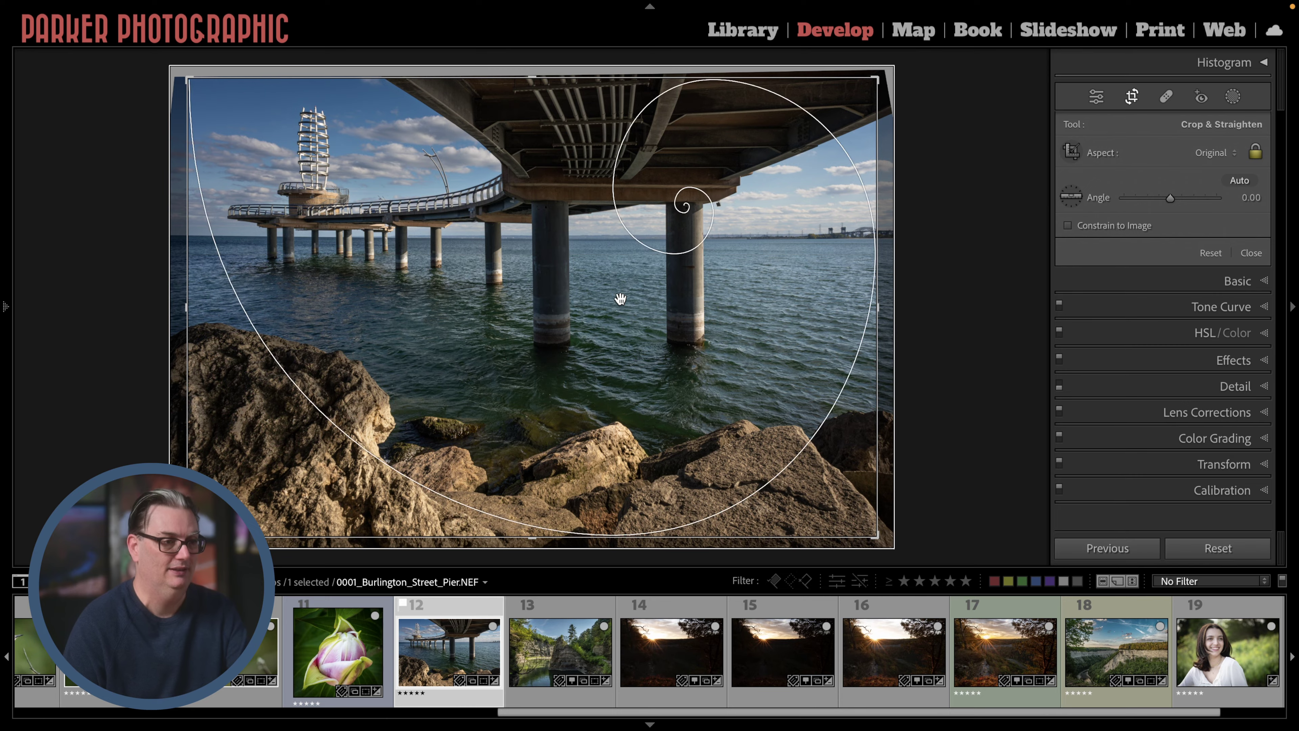
key("o")
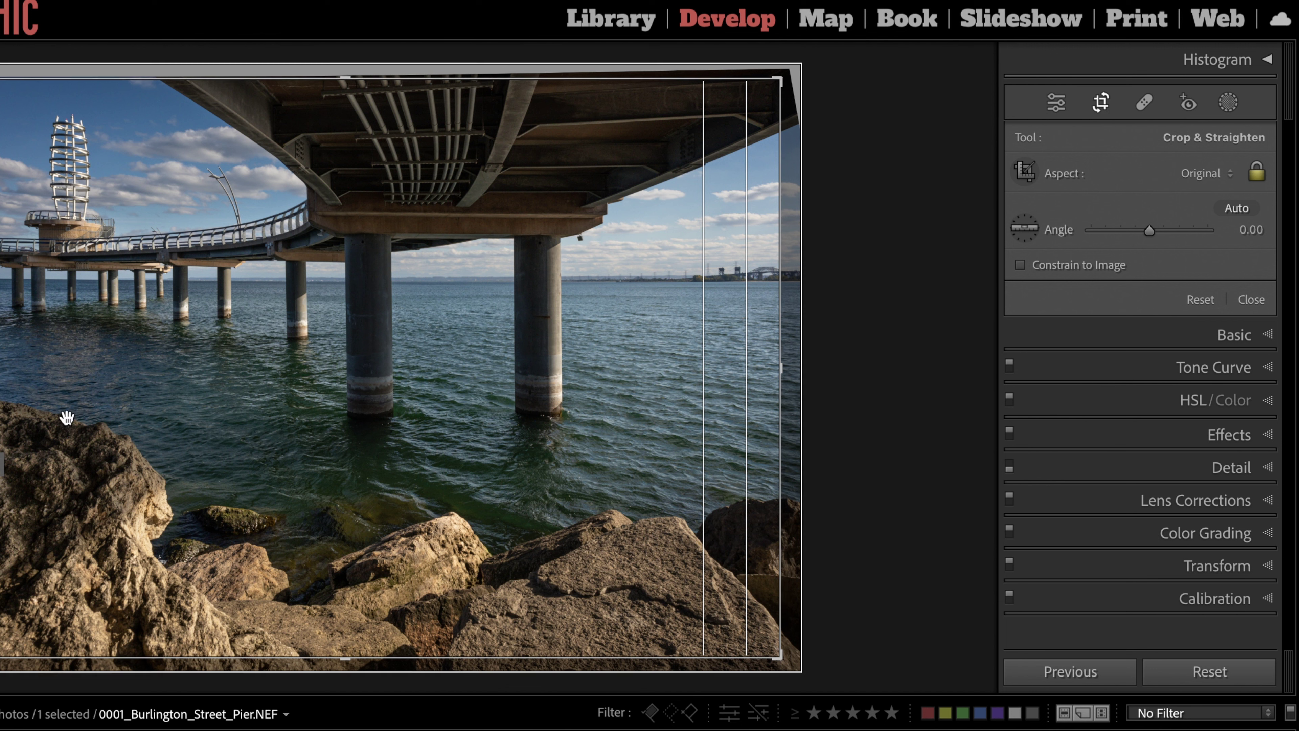
Try the 5 x 7 and 4 x 5 / 8 x 10 crop aspect ratios on the pier photo, returning to As Shot after each.
left_click(1213, 178)
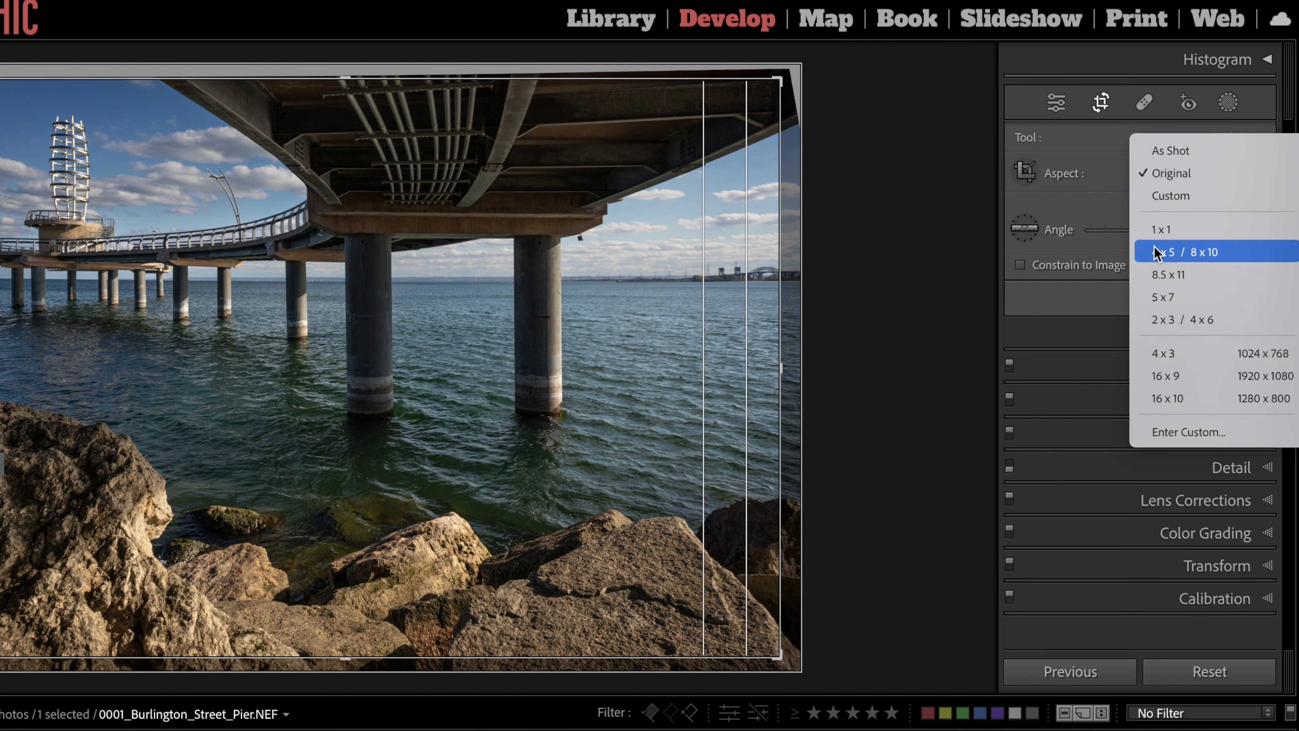
left_click(1198, 298)
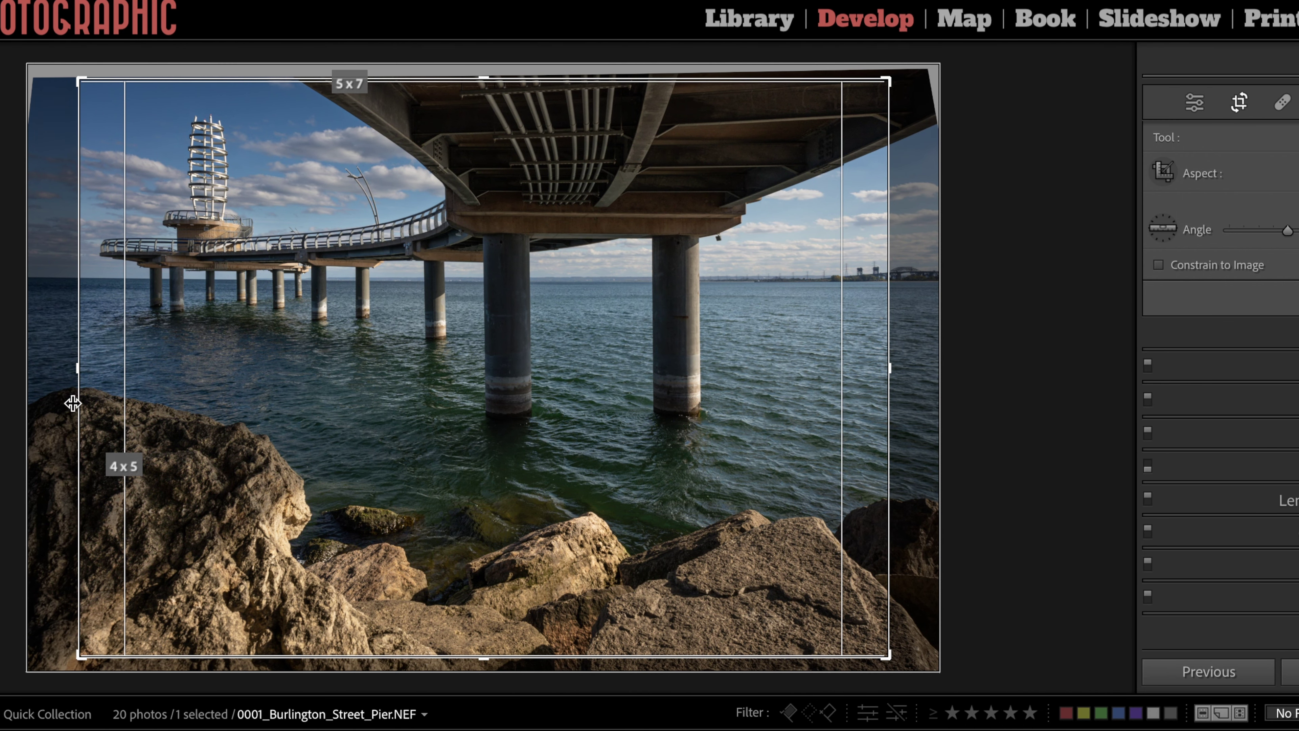
left_click(1297, 173)
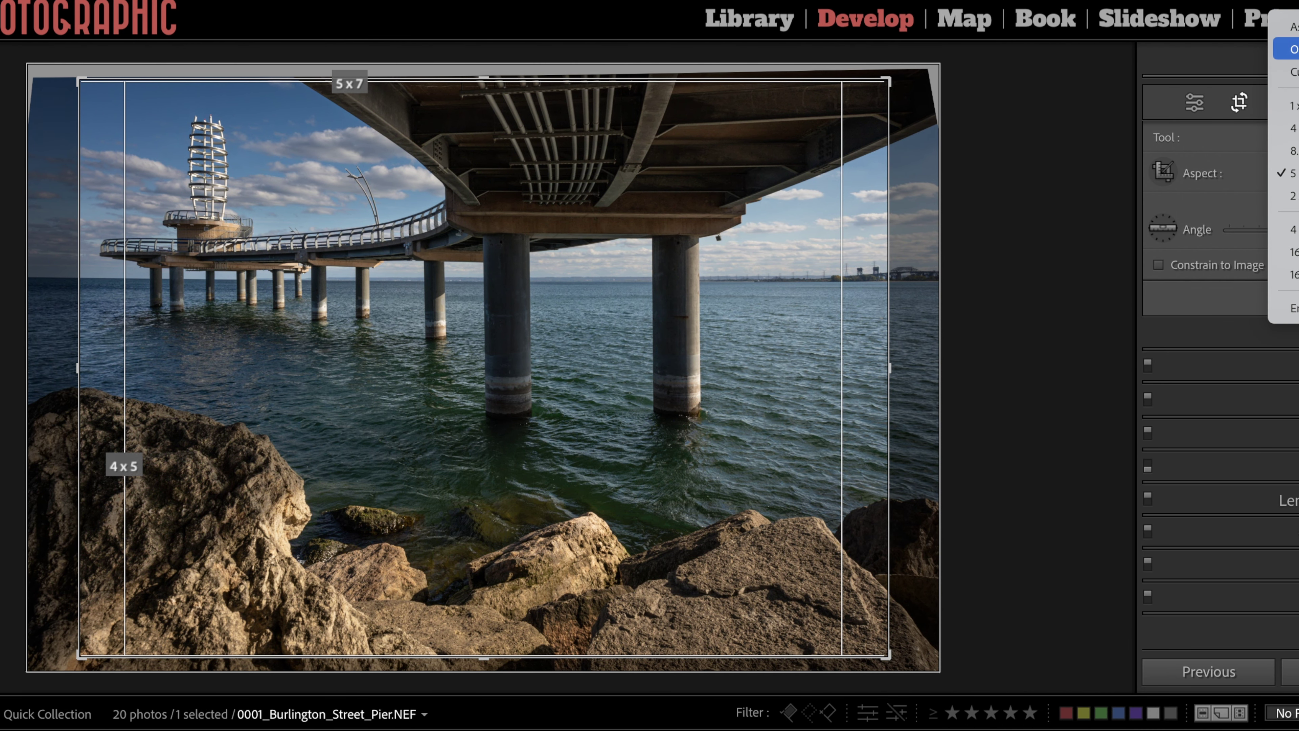
left_click(1291, 26)
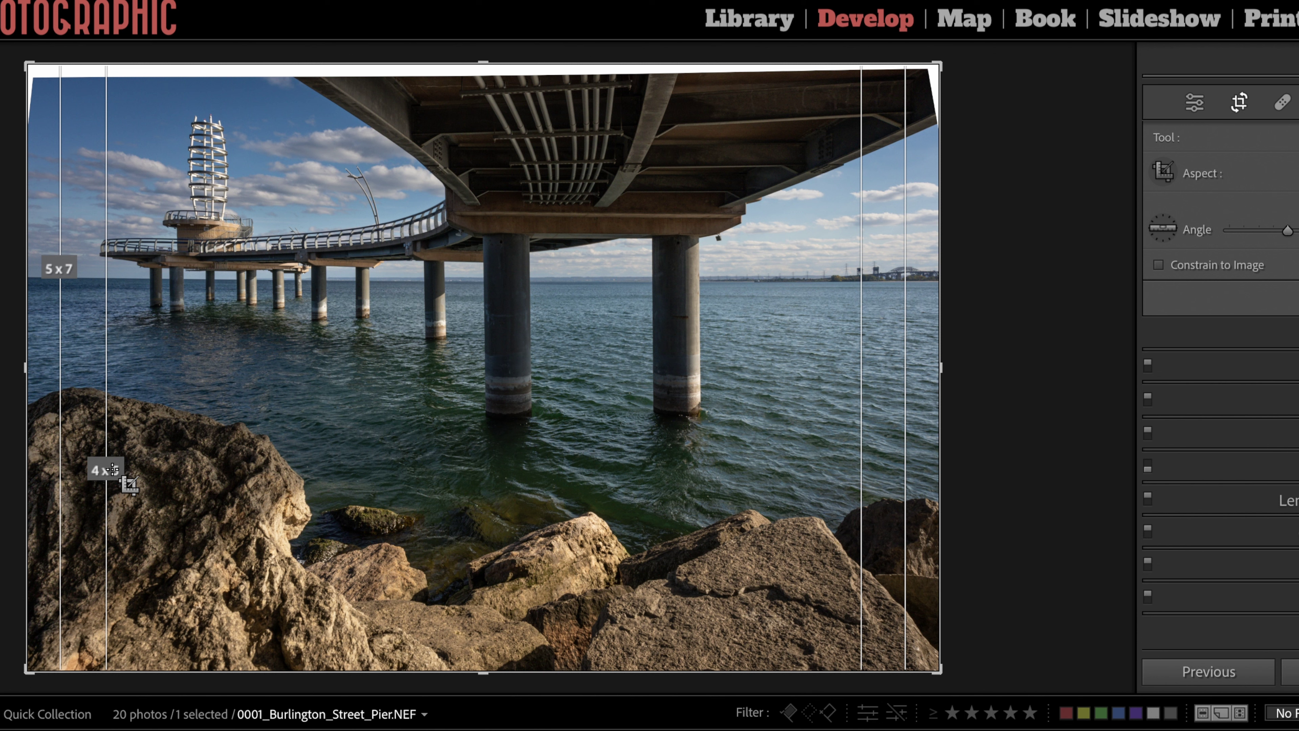
left_click(1294, 172)
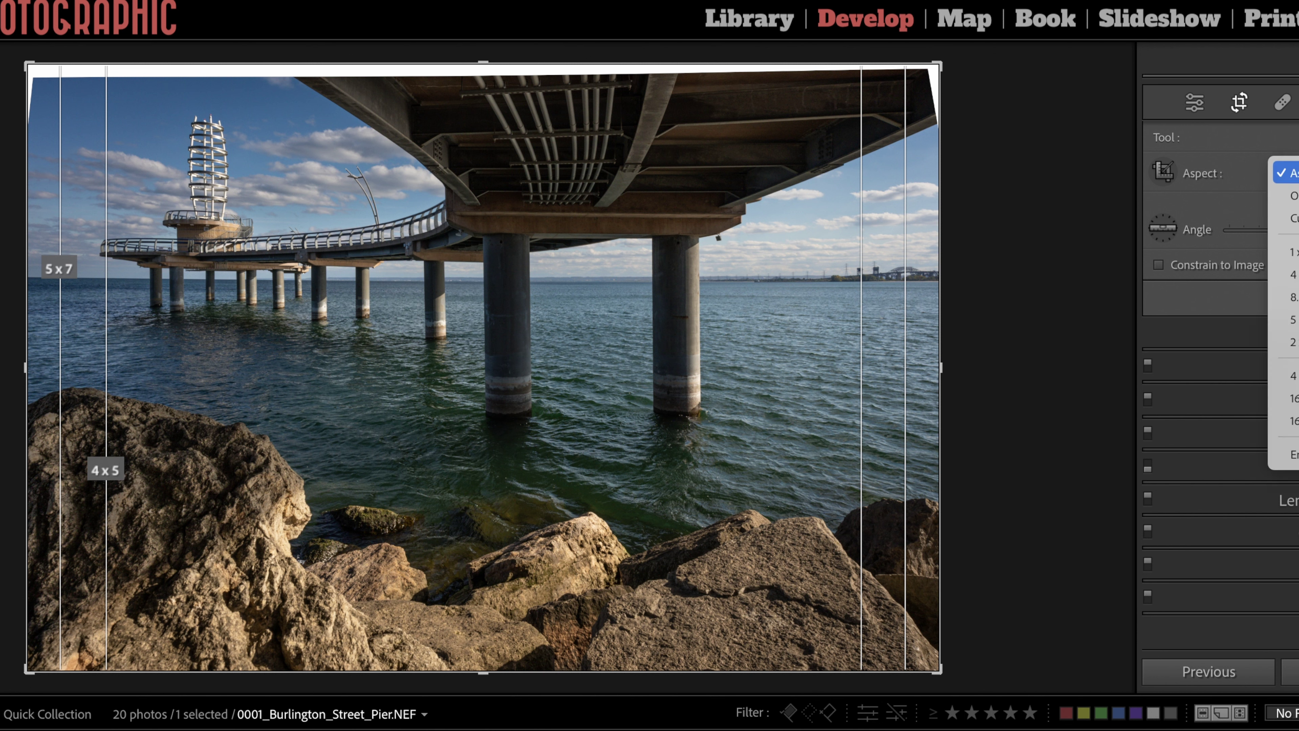
left_click(1289, 274)
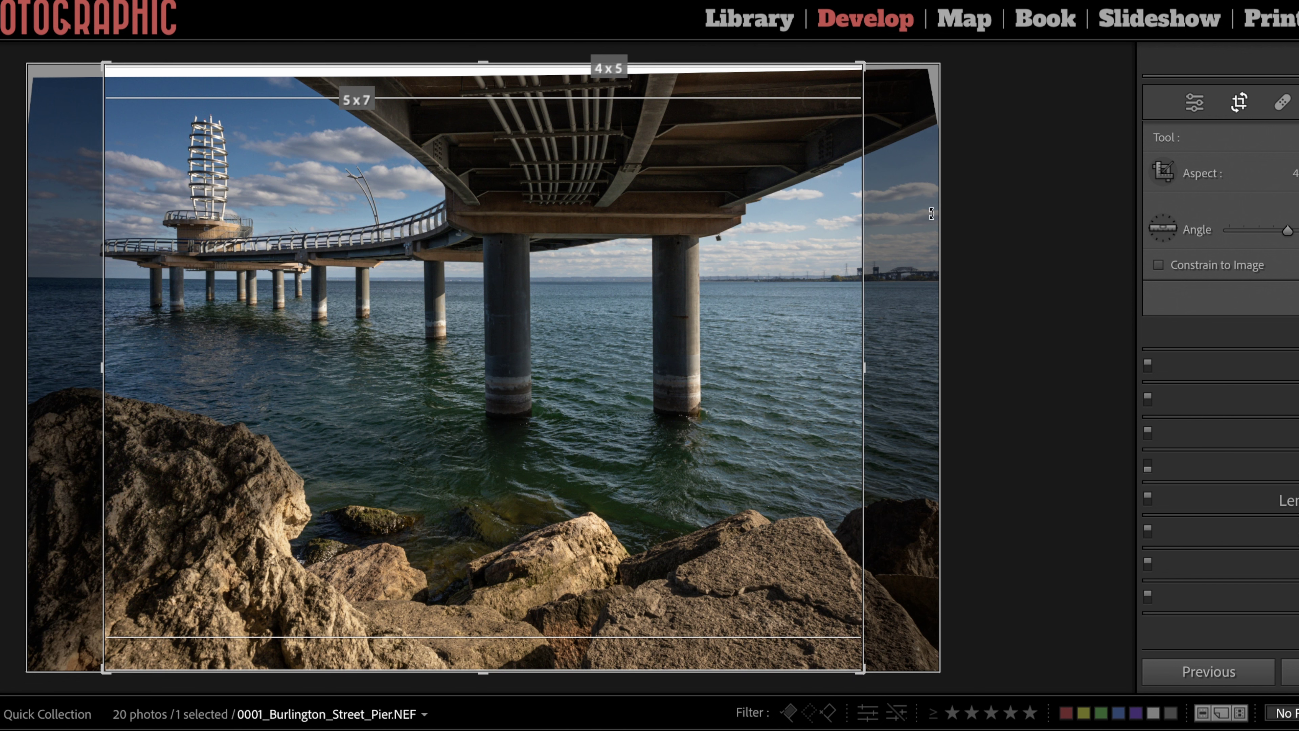
left_click(1294, 173)
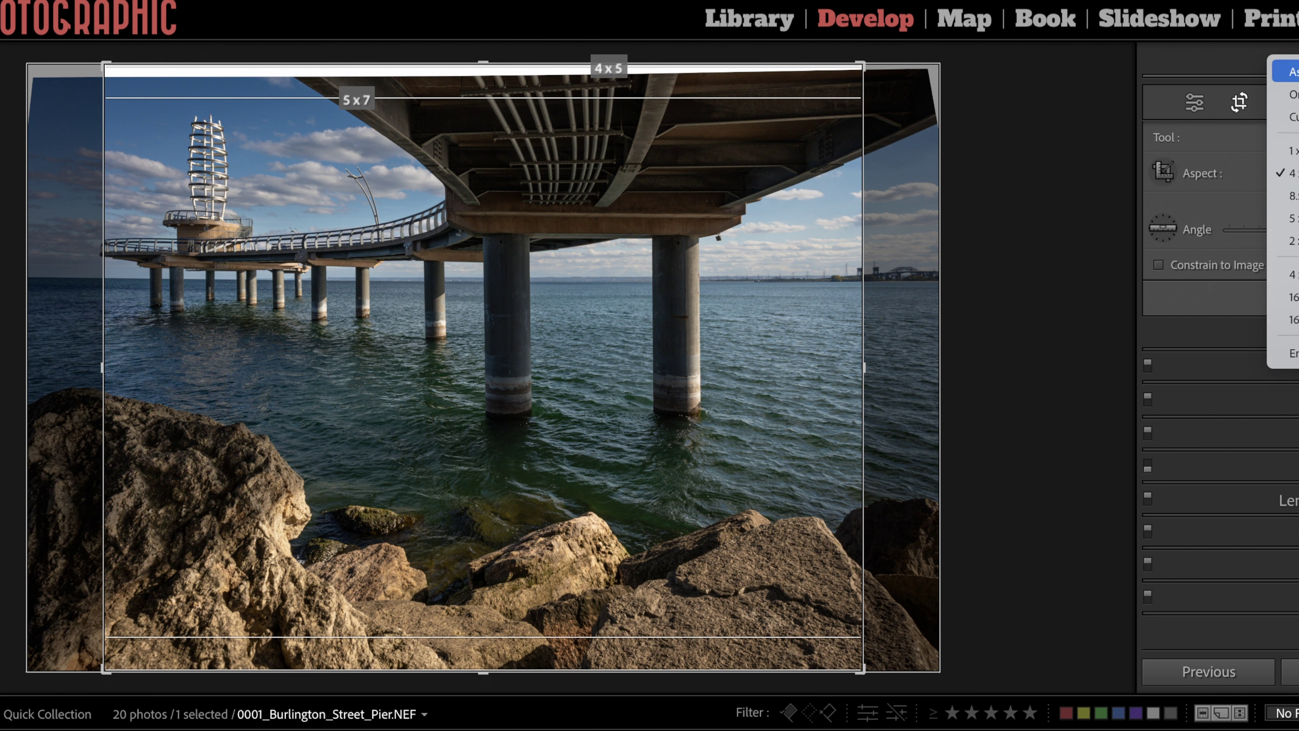
left_click(1289, 72)
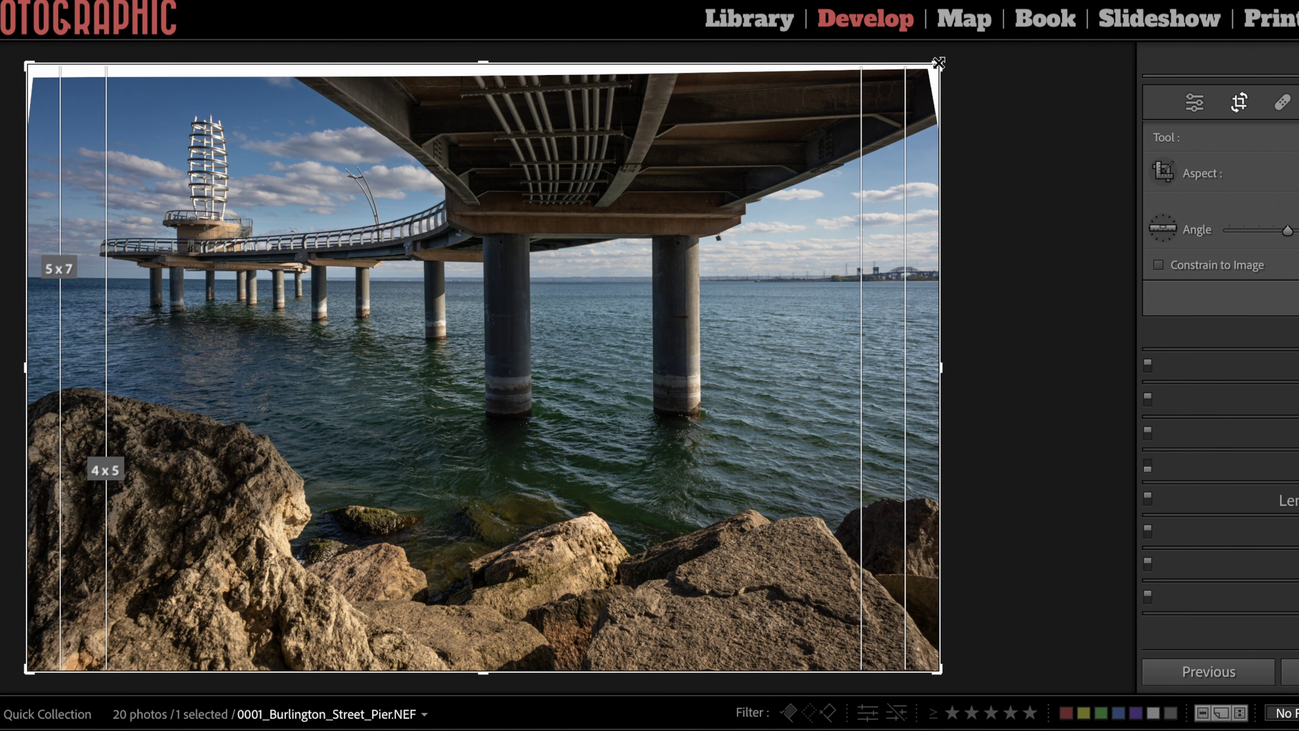
Tighten the crop frame around the pier with the photo repositioned inside it, and tilt the photo slightly clockwise.
left_click_drag(938, 62, 810, 150)
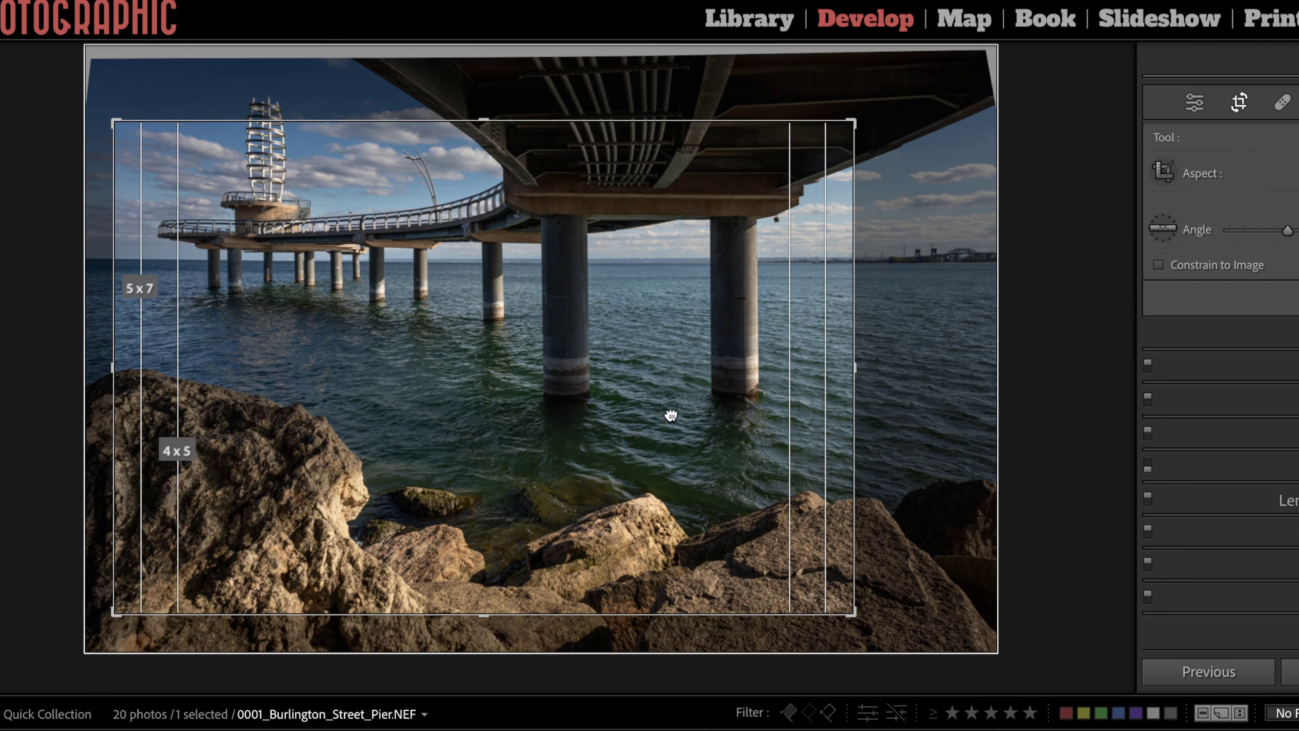
left_click_drag(673, 414, 670, 460)
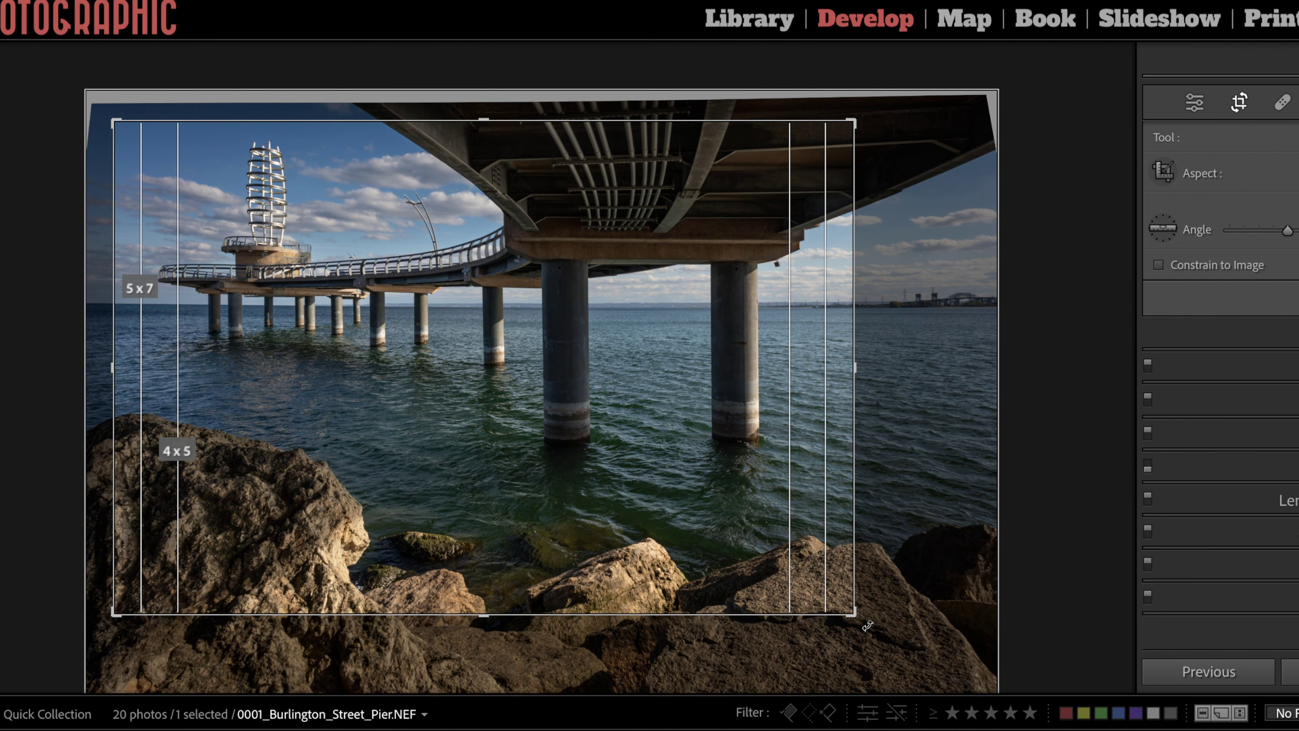
left_click_drag(867, 622, 867, 640)
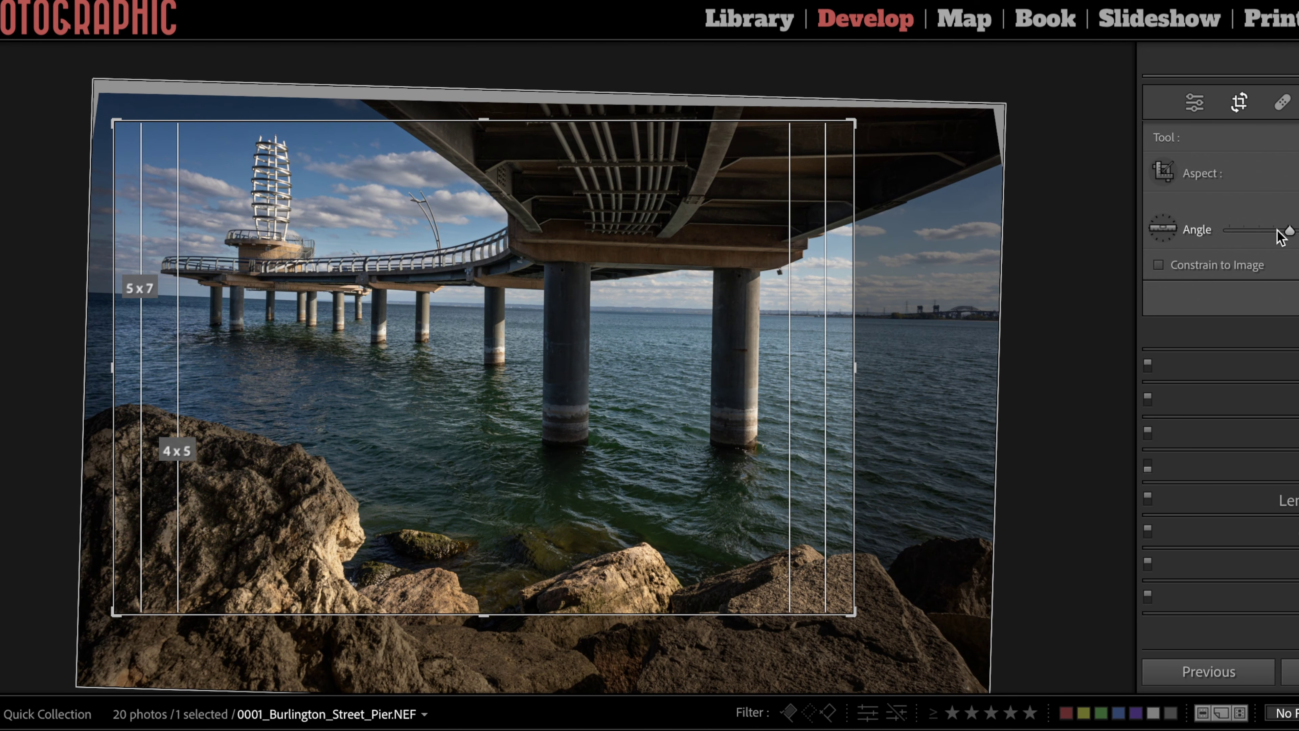
left_click_drag(1289, 231, 1292, 232)
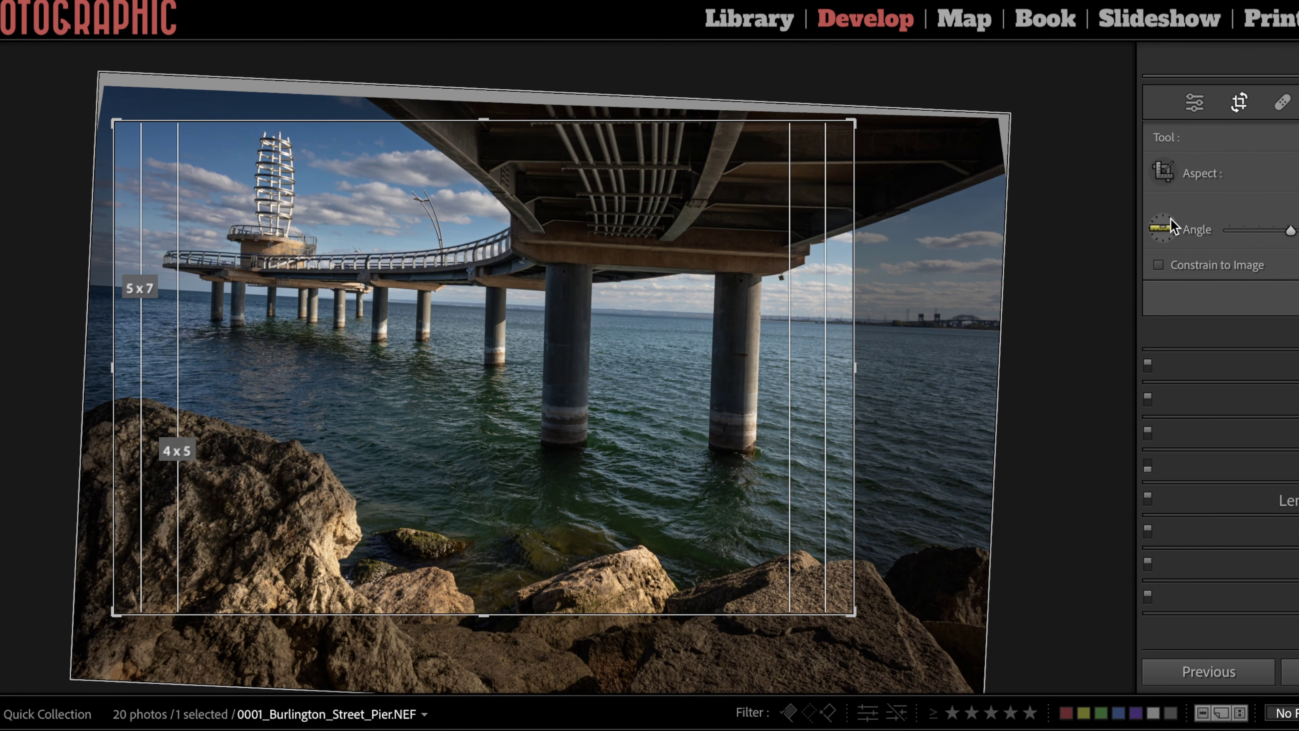
Level the tilted photo by tracing the horizon with the Straighten tool, and apply the crop.
left_click(1165, 230)
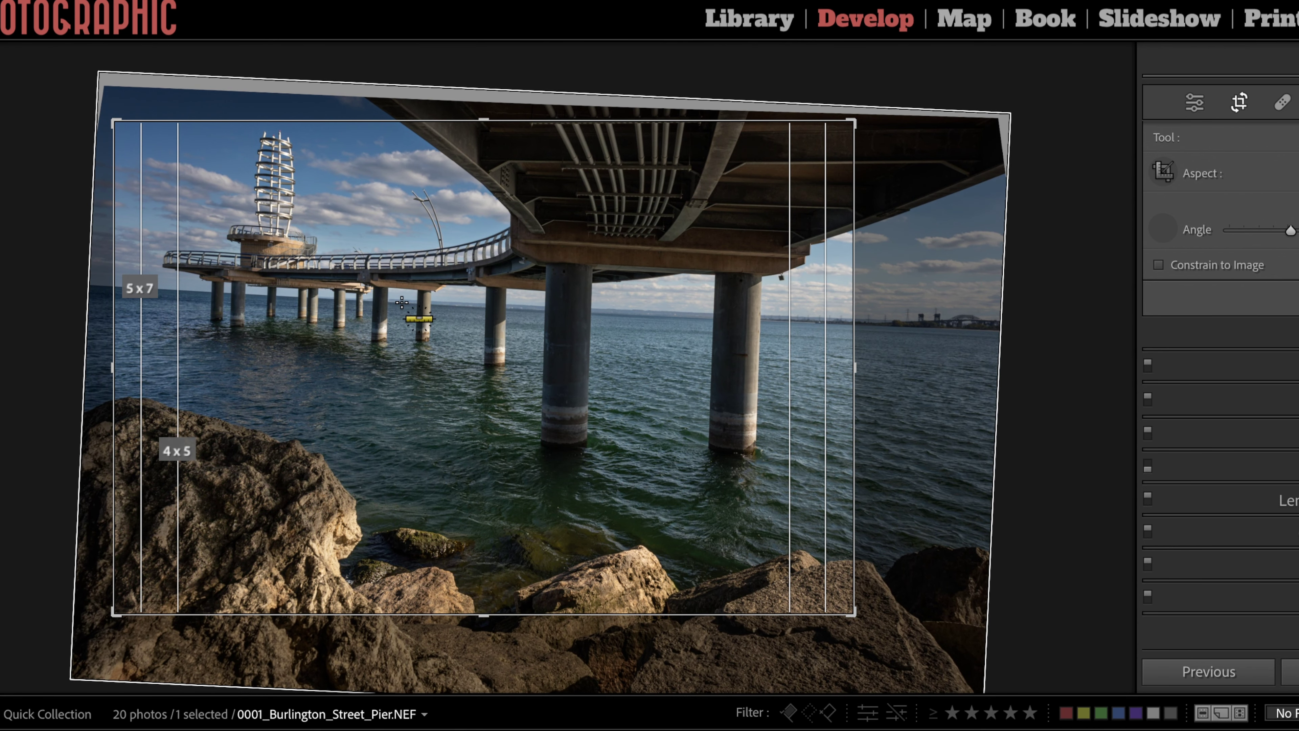
left_click_drag(403, 303, 756, 319)
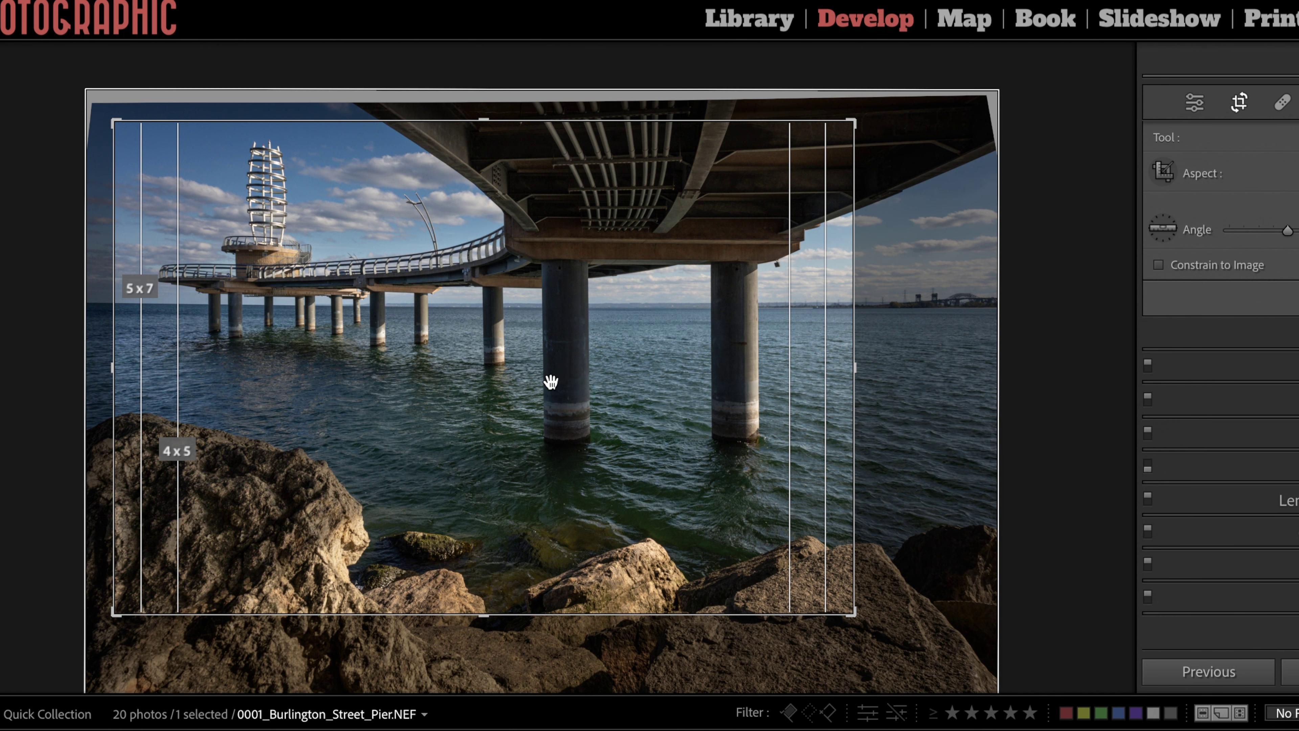
key("Return")
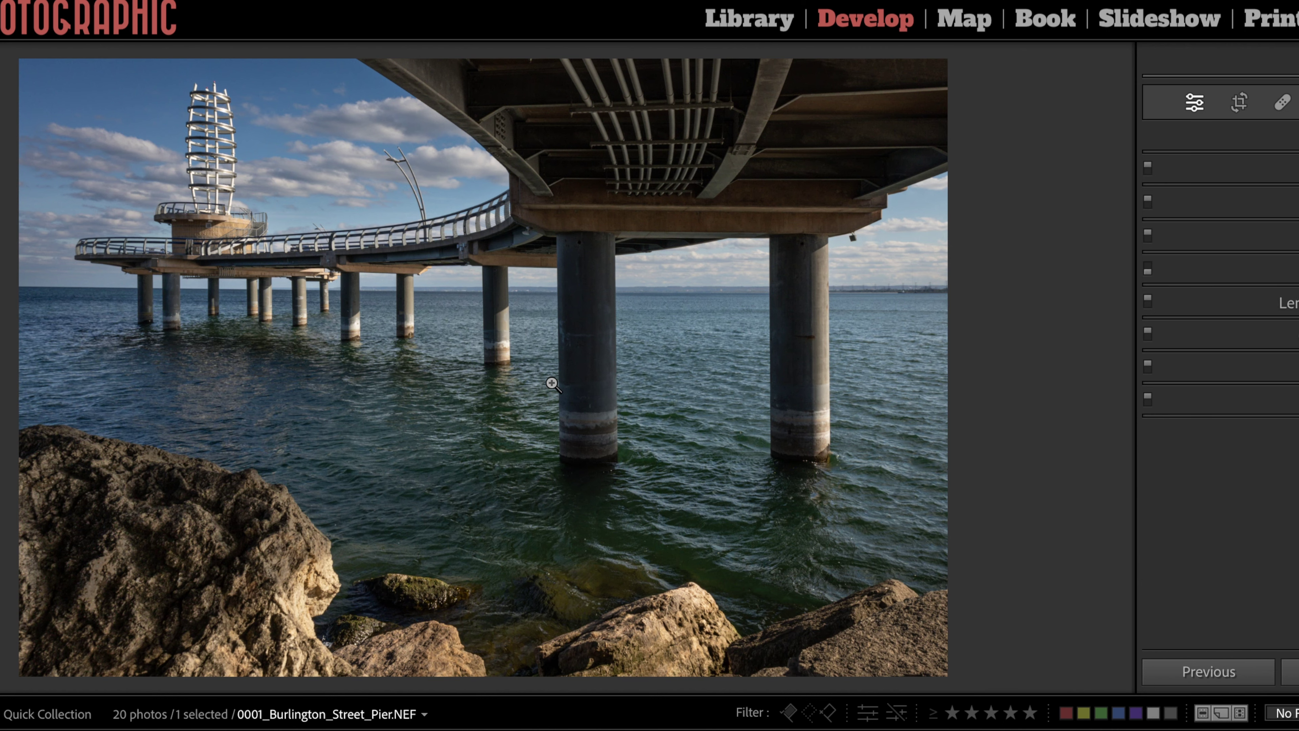
Undo the straightening, rotation and crop changes to restore the pier photo's original framing.
key("ctrl+z")
key("ctrl+z")
key("ctrl+z")
key("ctrl+z")
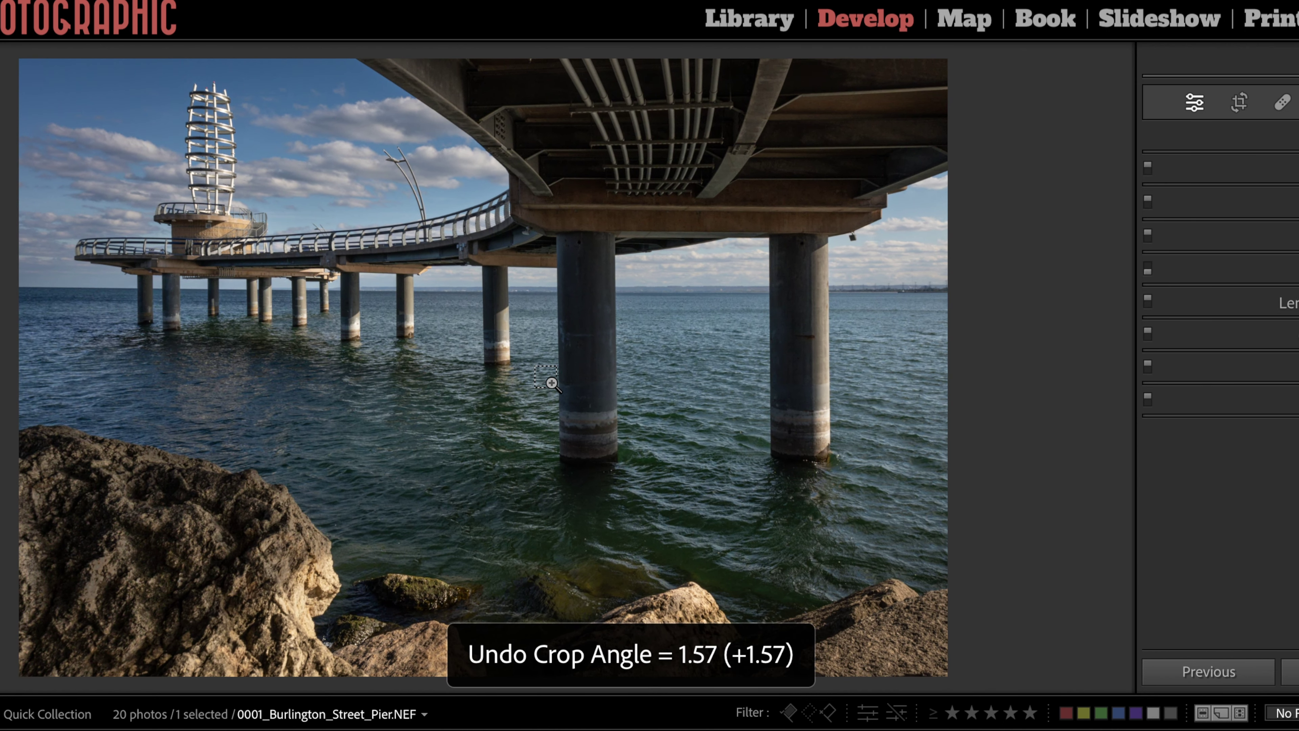
key("ctrl+z")
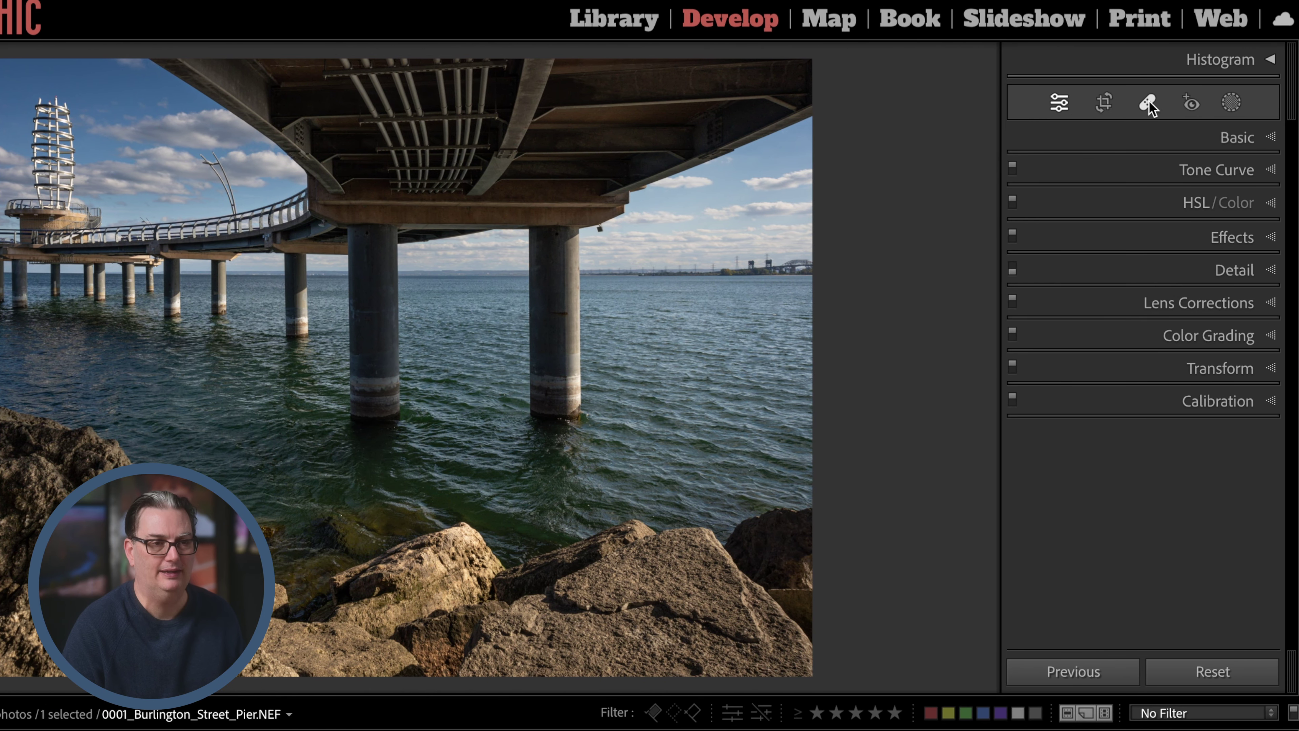
Open the Remove tool's options for the pier photo.
left_click(1148, 104)
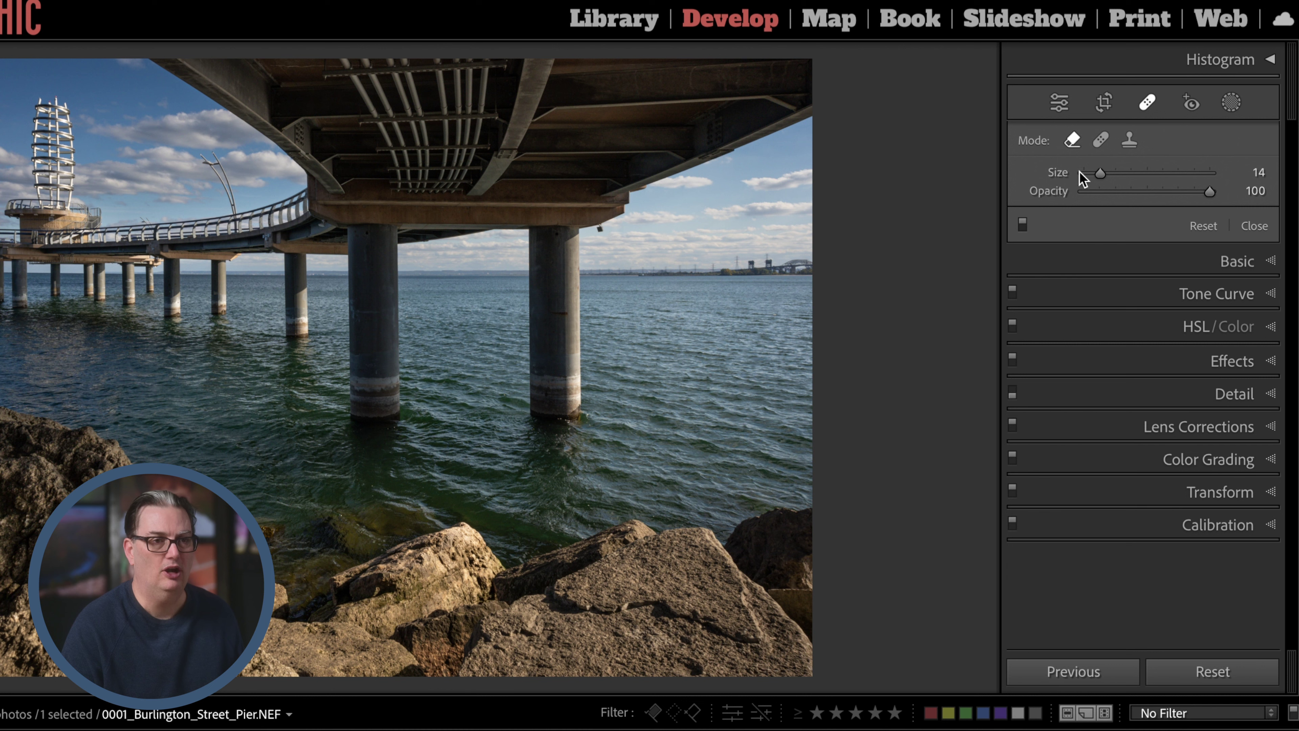